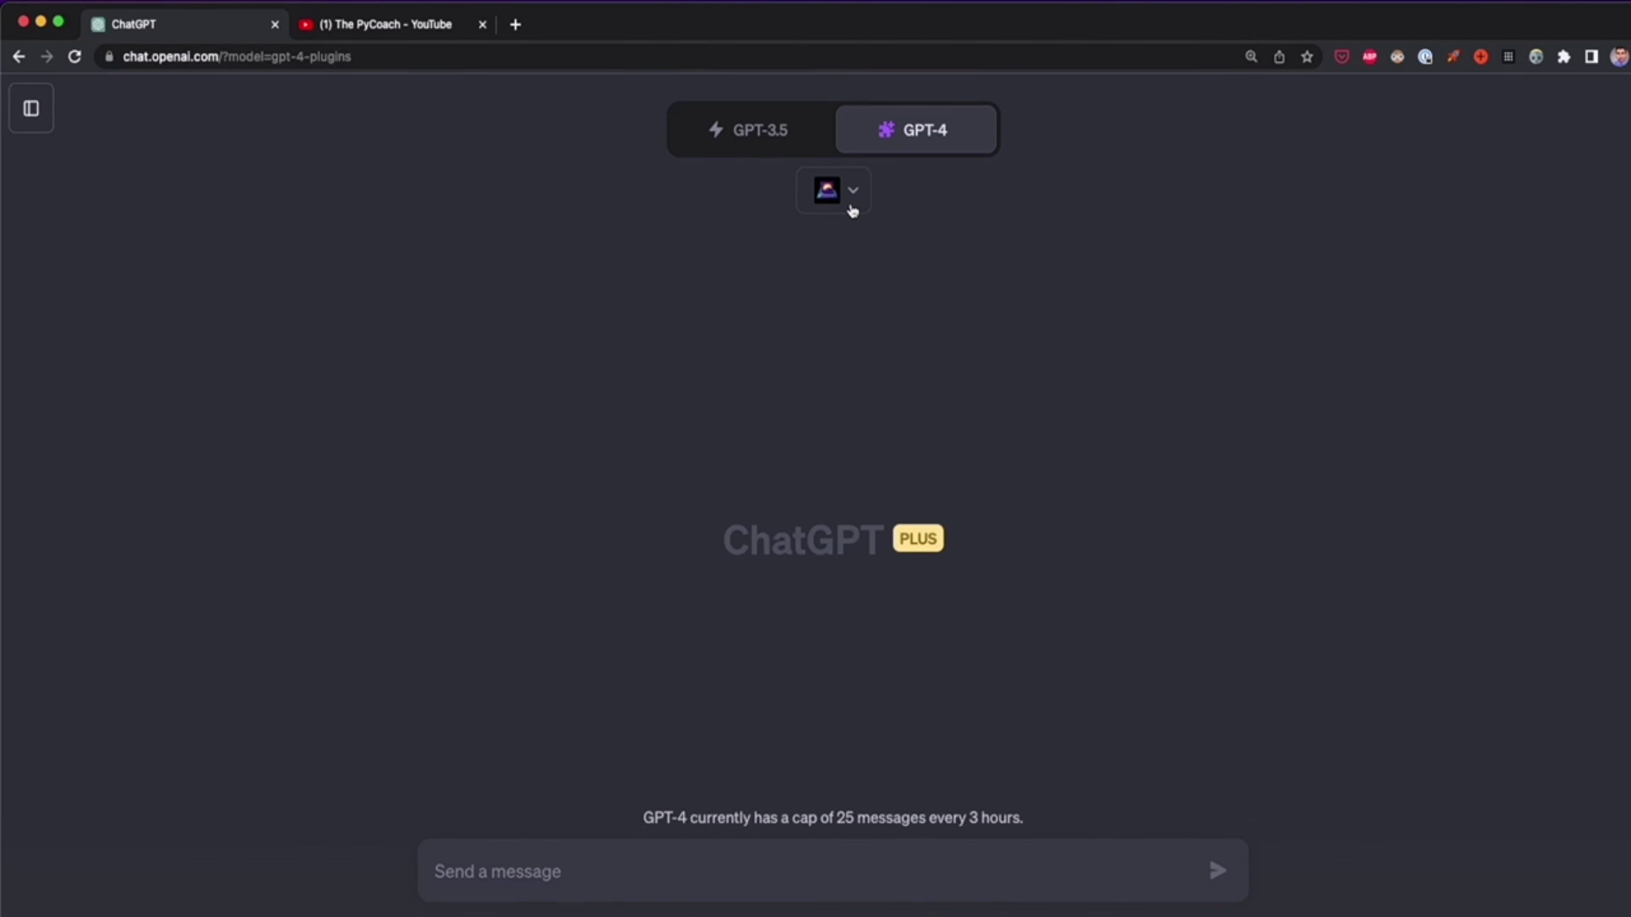
# - Set GPT-4 to Plugins mode and open the plugin store
pyautogui.moveTo(927, 148)
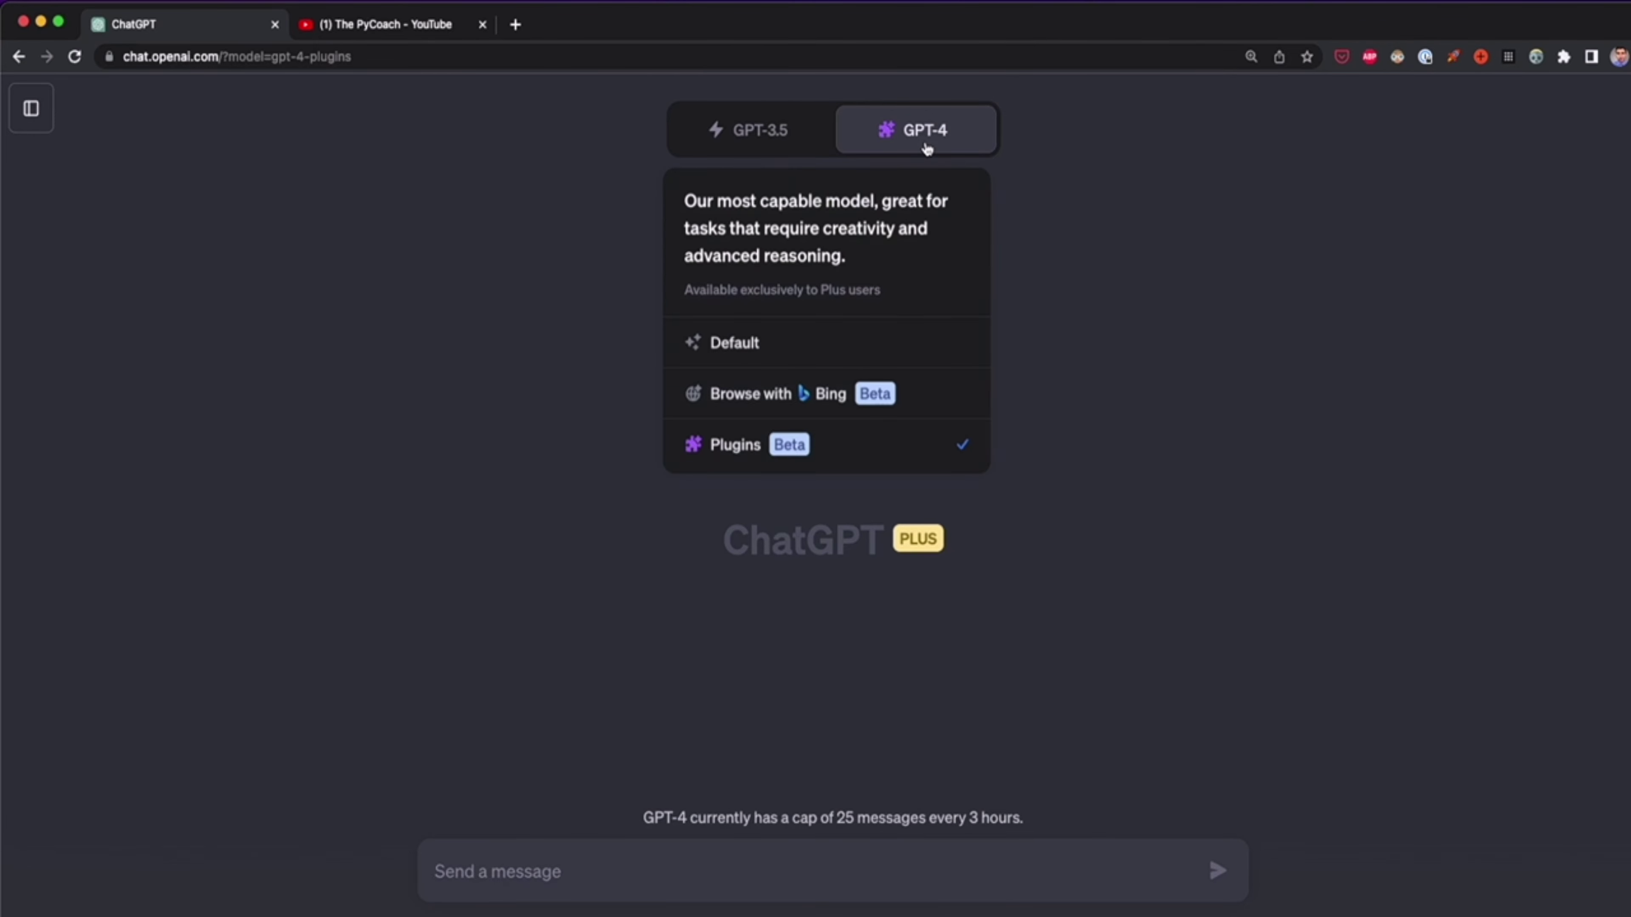
pyautogui.click(830, 458)
pyautogui.click(850, 198)
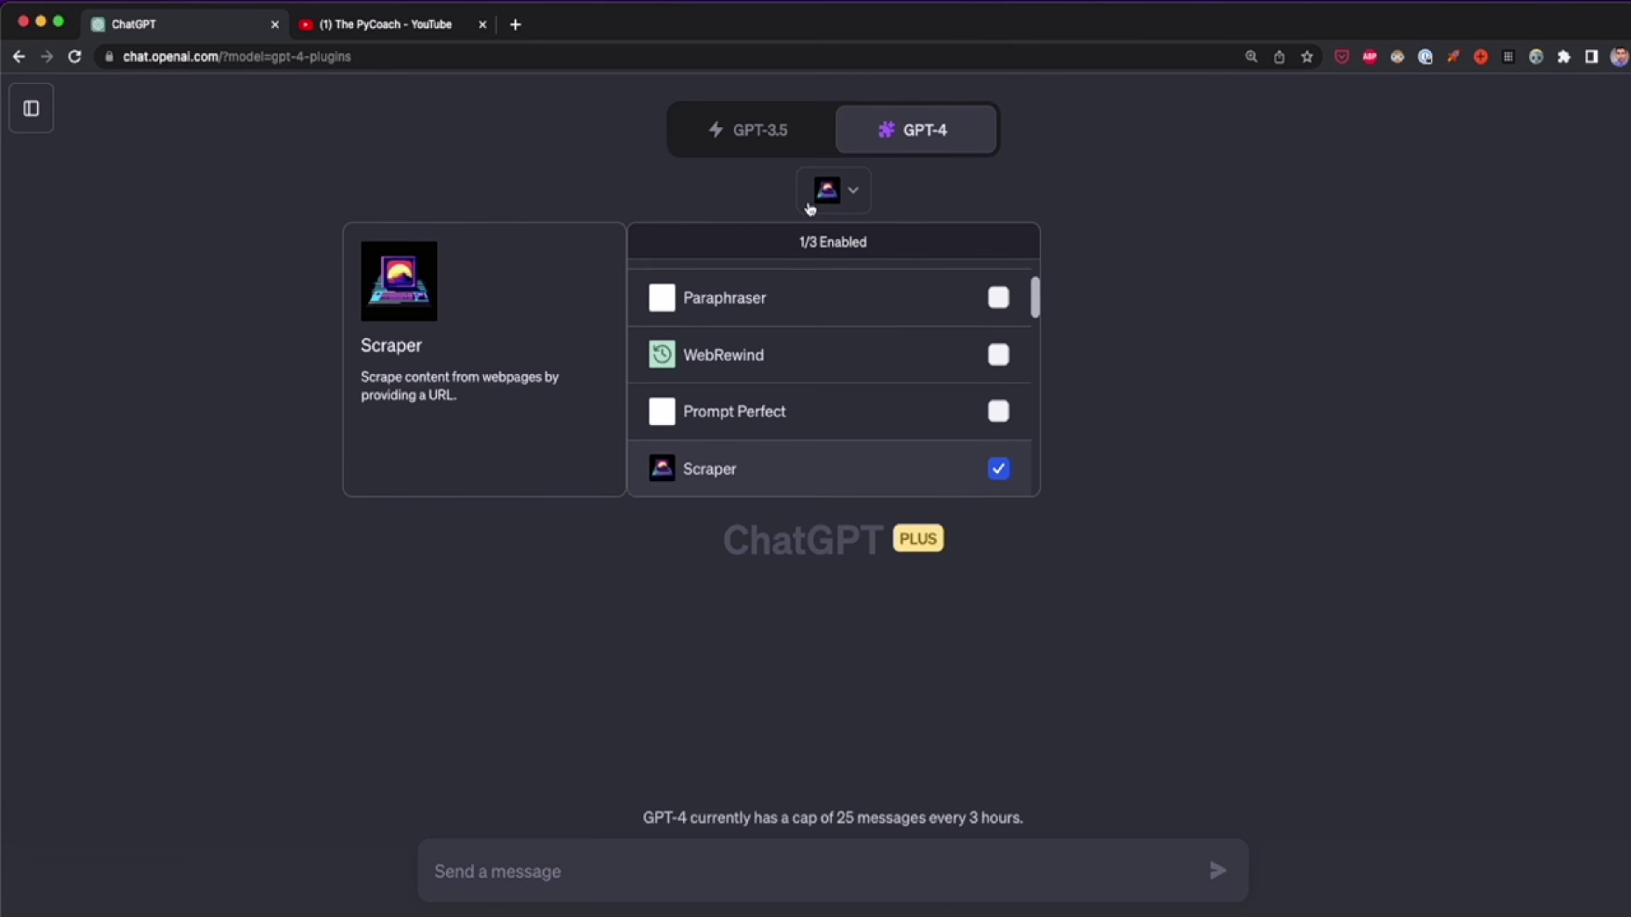
pyautogui.scroll(-1, 877, 379)
pyautogui.scroll(-3, 877, 378)
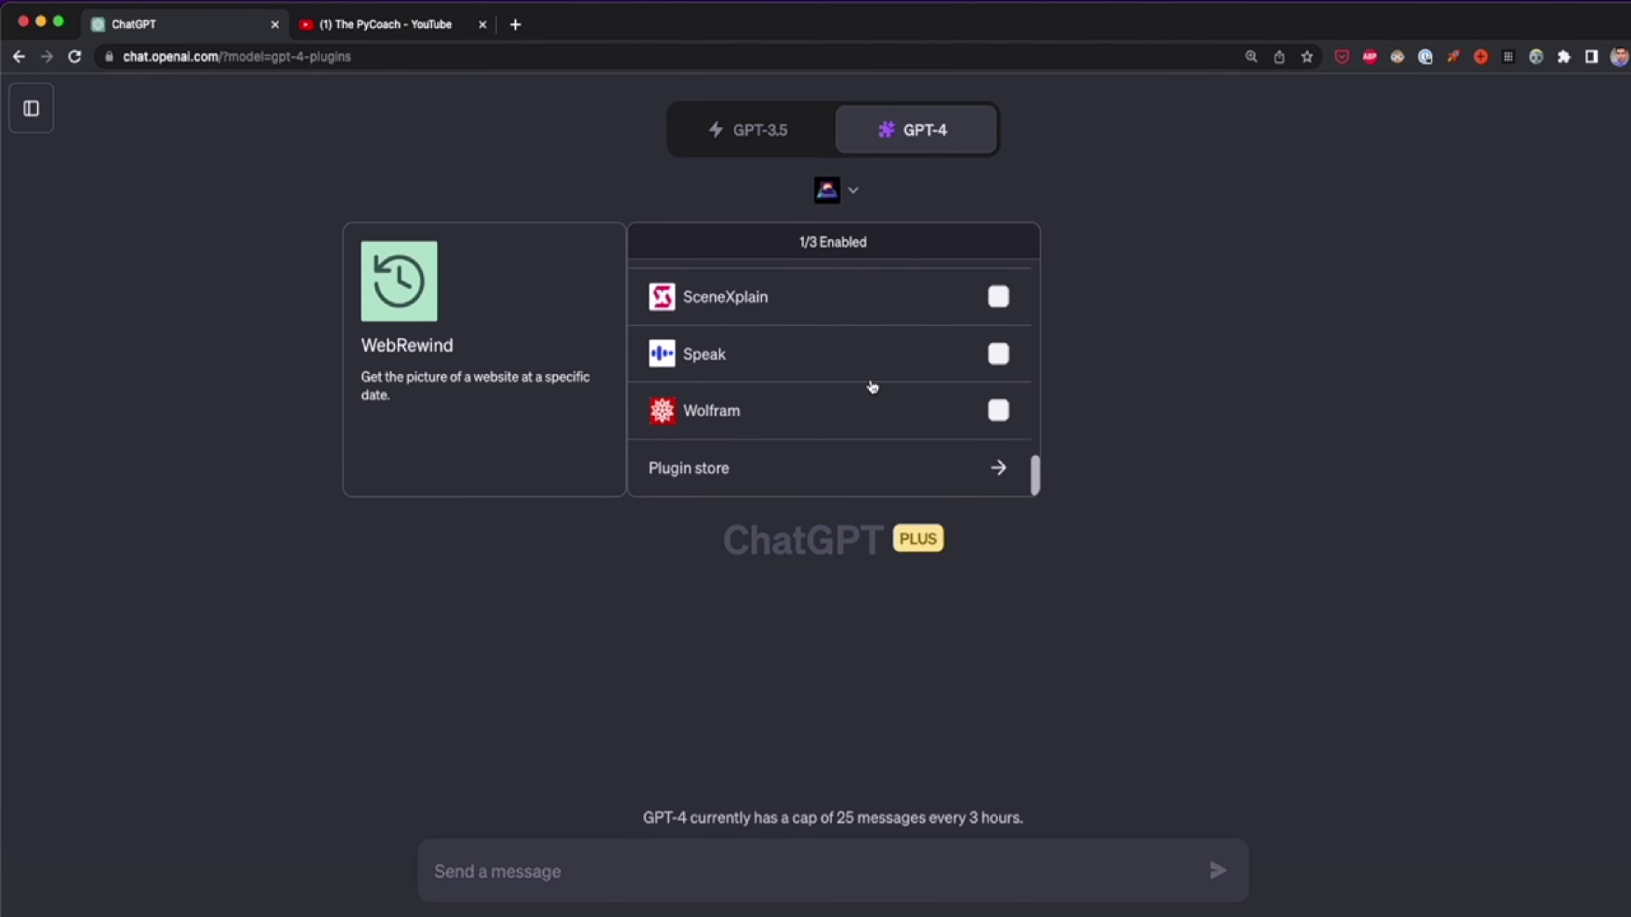
pyautogui.click(802, 483)
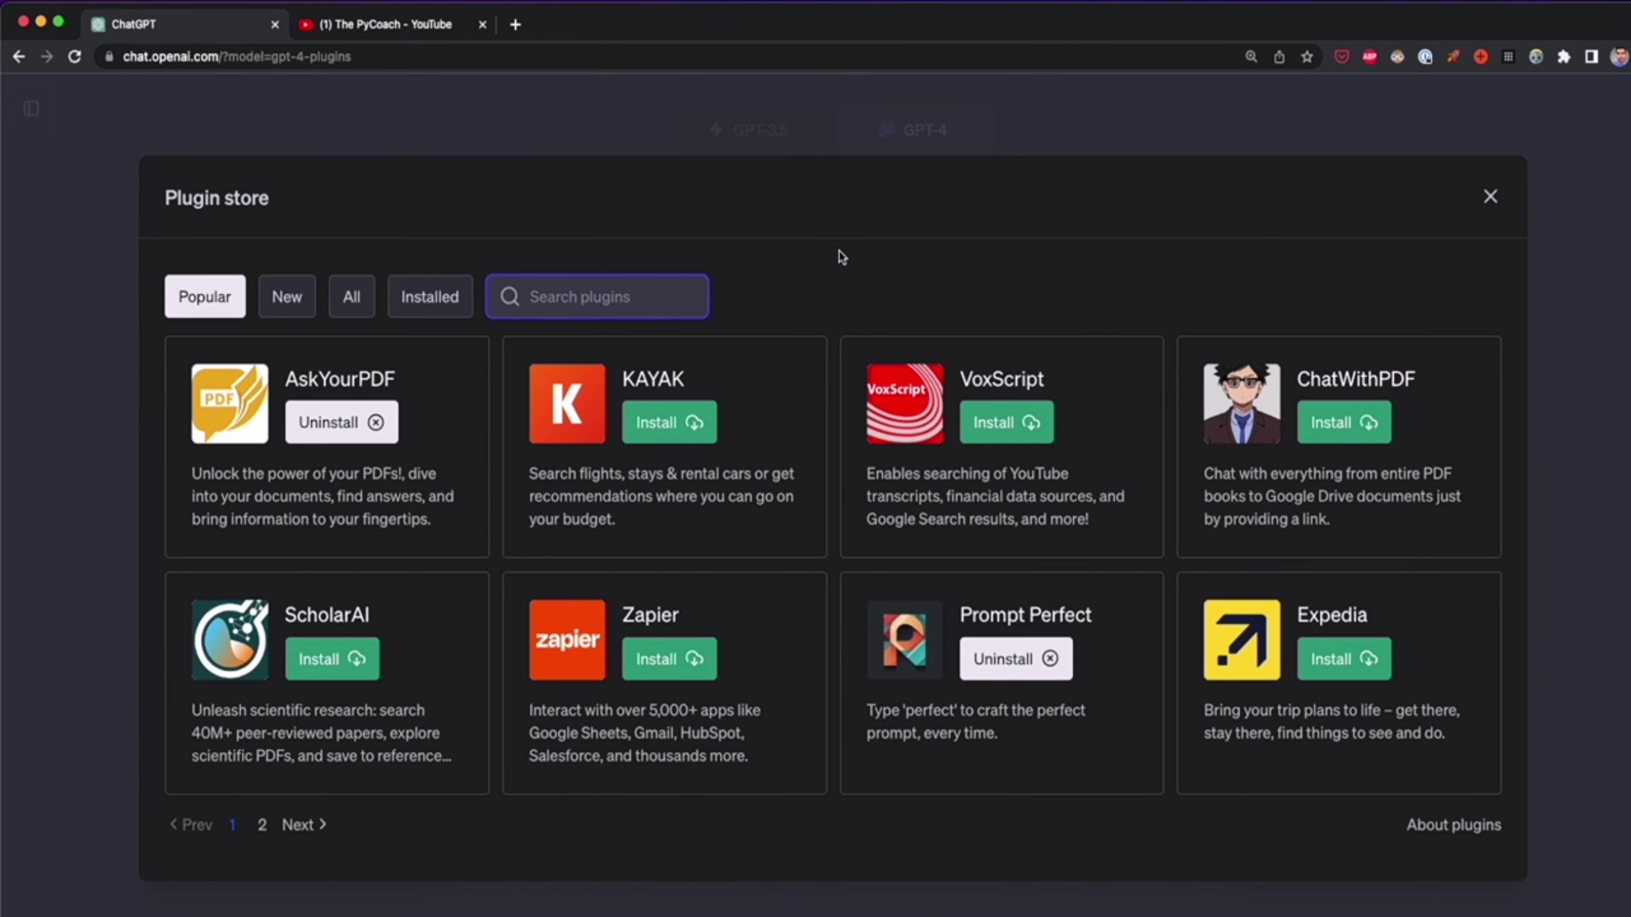
# - Search the plugin store for "scraper", close the store and check that the Scraper plugin is enabled
pyautogui.click(688, 302)
pyautogui.write('scraper')
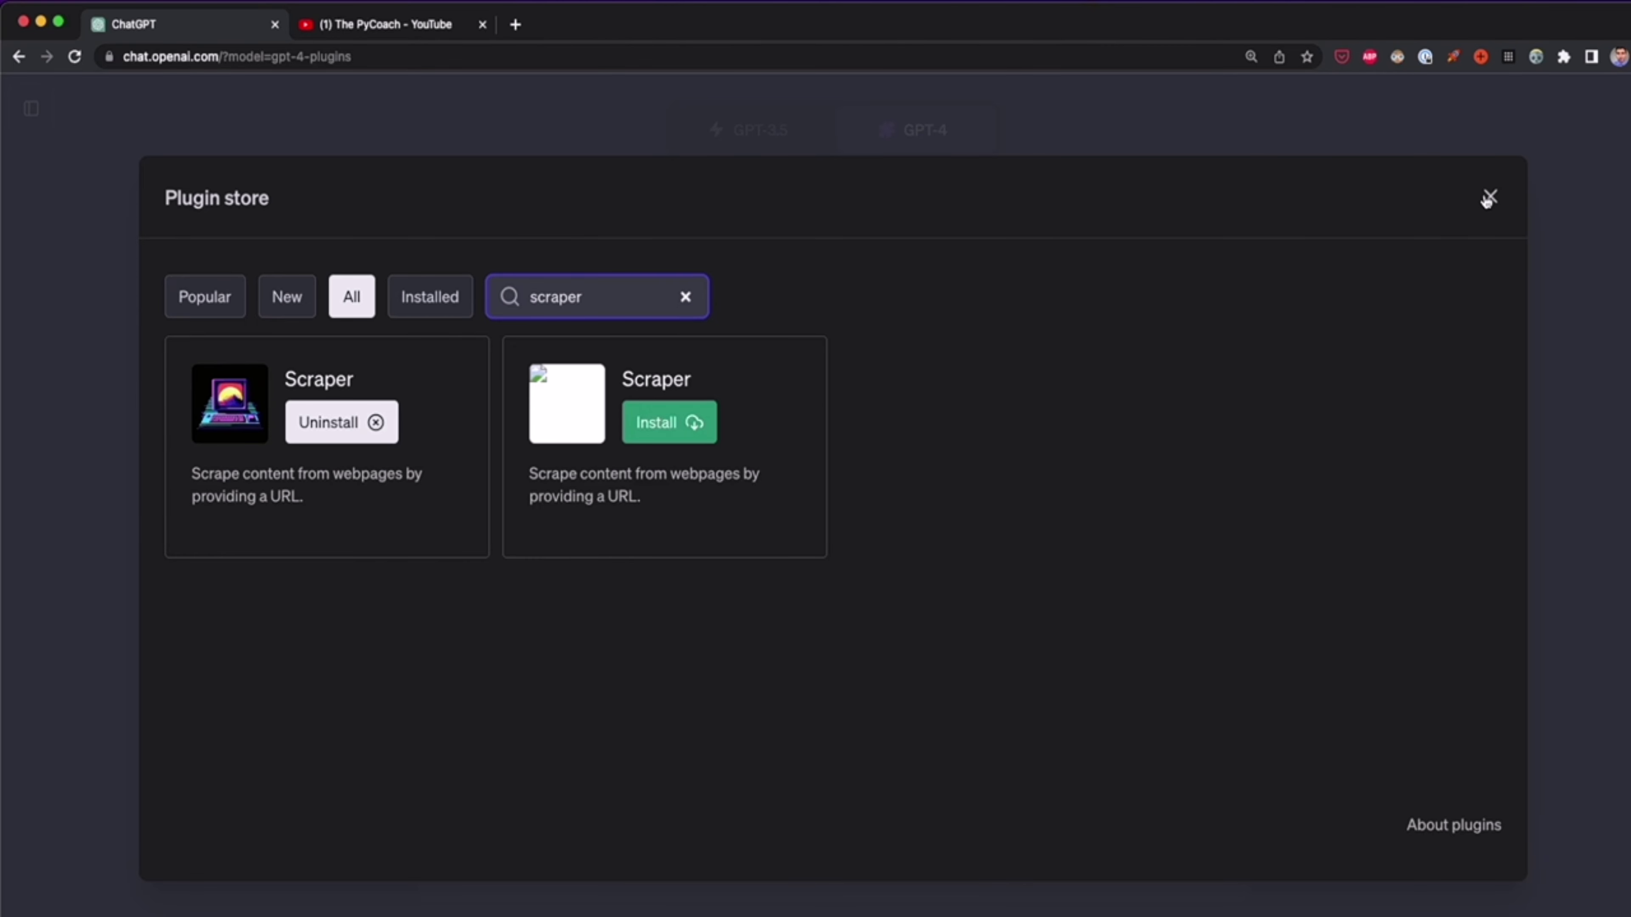
pyautogui.click(1488, 198)
pyautogui.click(851, 191)
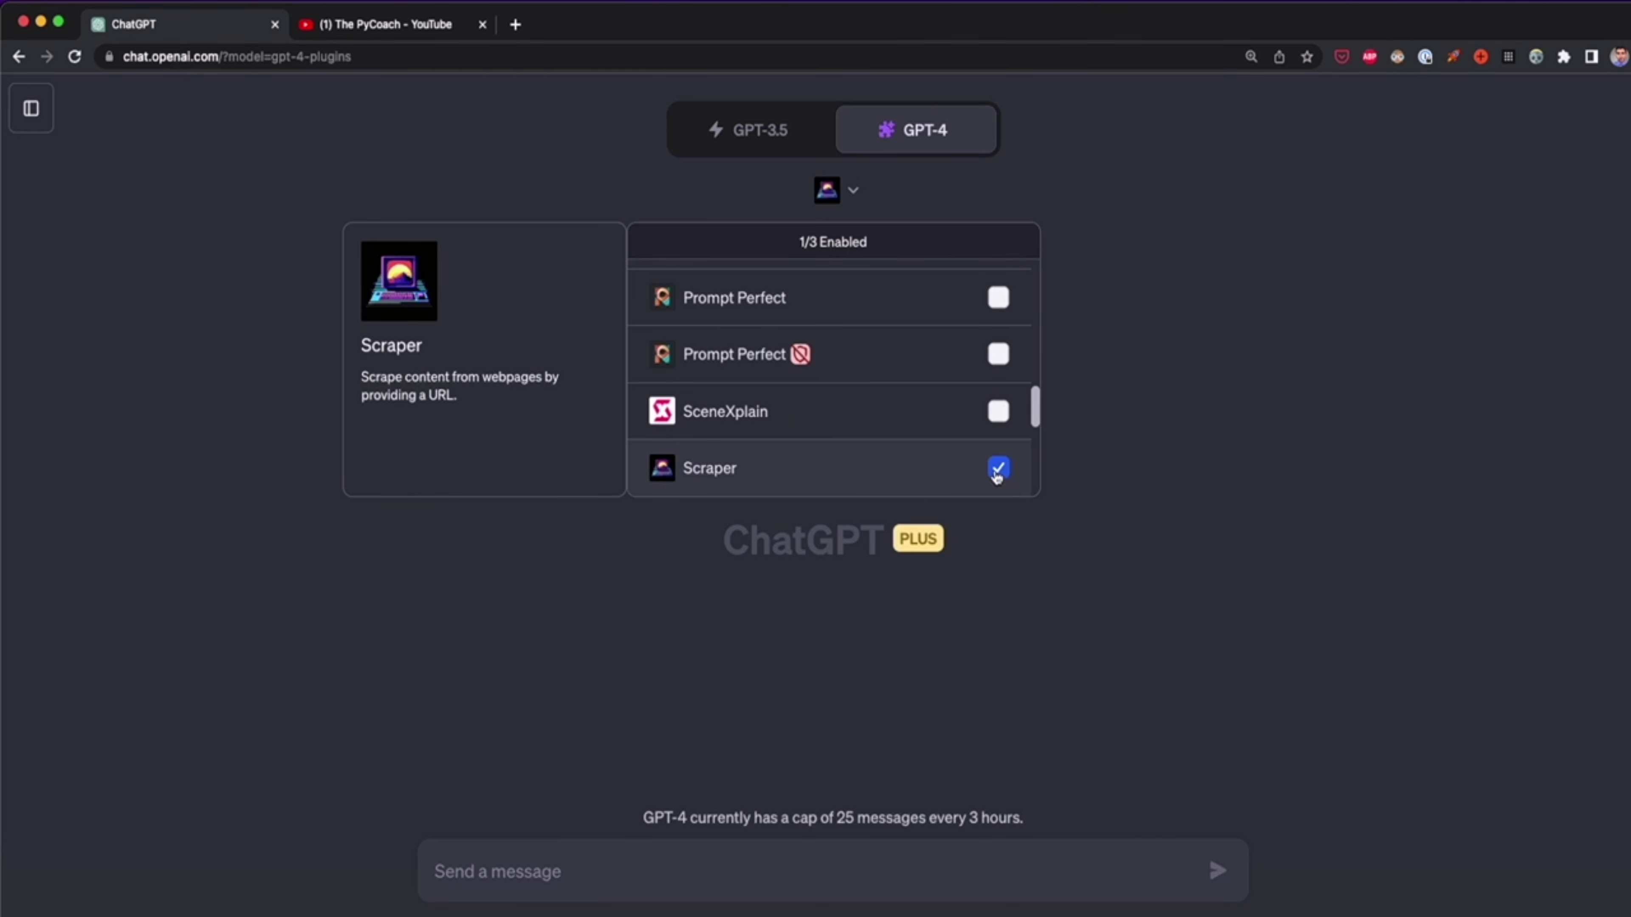
pyautogui.click(804, 868)
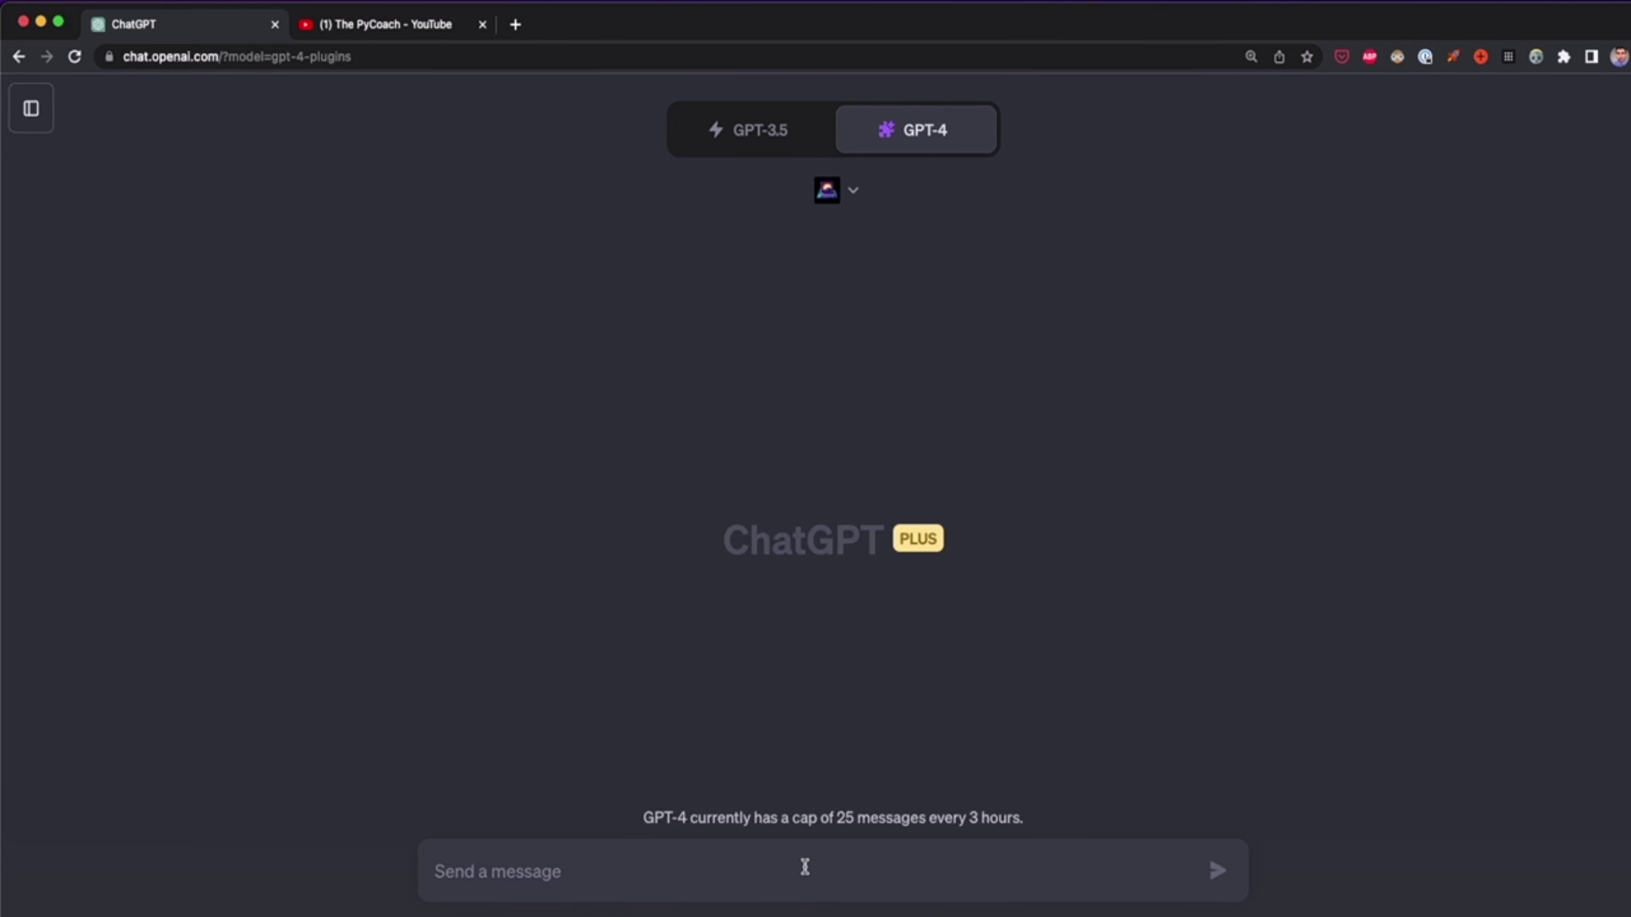
# - Switch to YouTube, look over The PyCoach channel's videos, copy the page address and return to ChatGPT
pyautogui.click(410, 26)
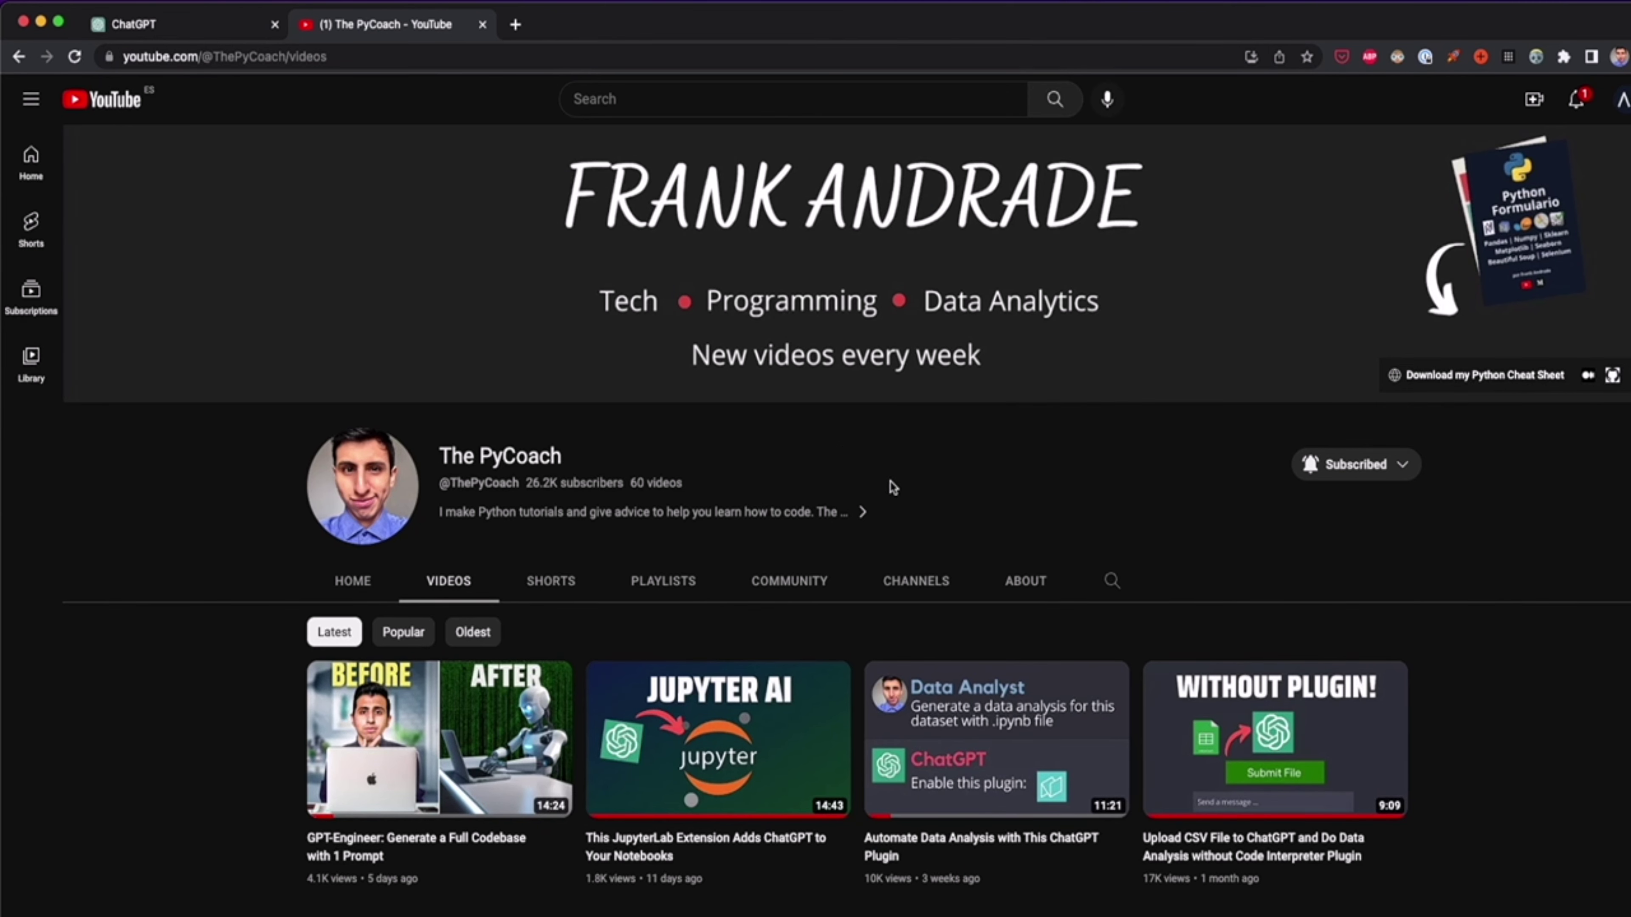
pyautogui.scroll(-5, 892, 489)
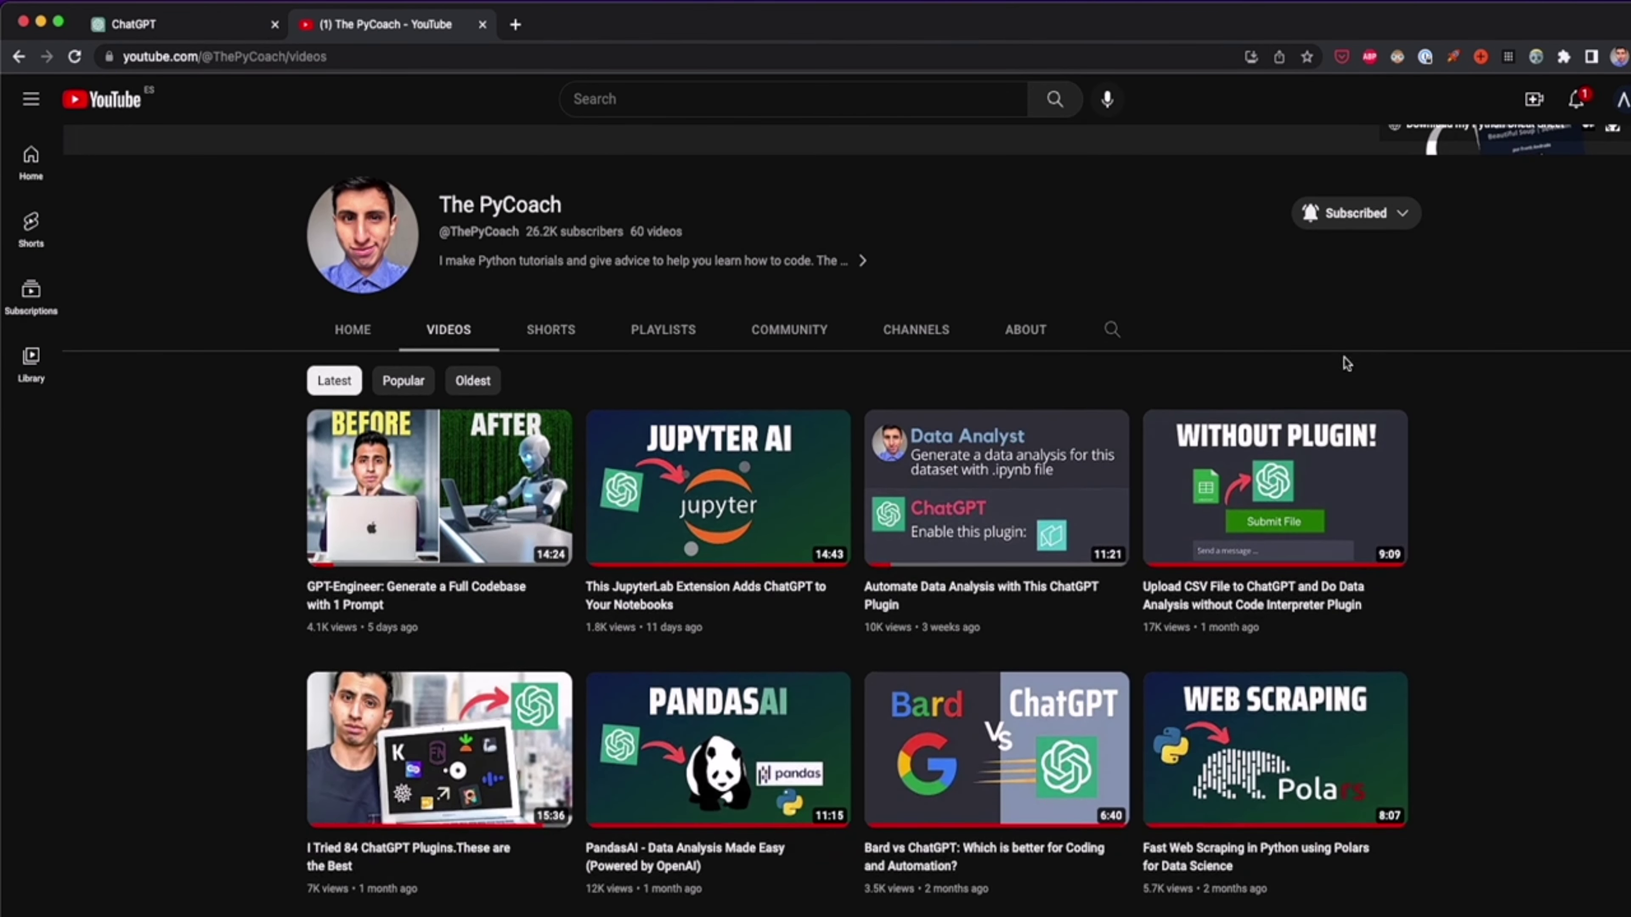
pyautogui.scroll(-3, 1453, 451)
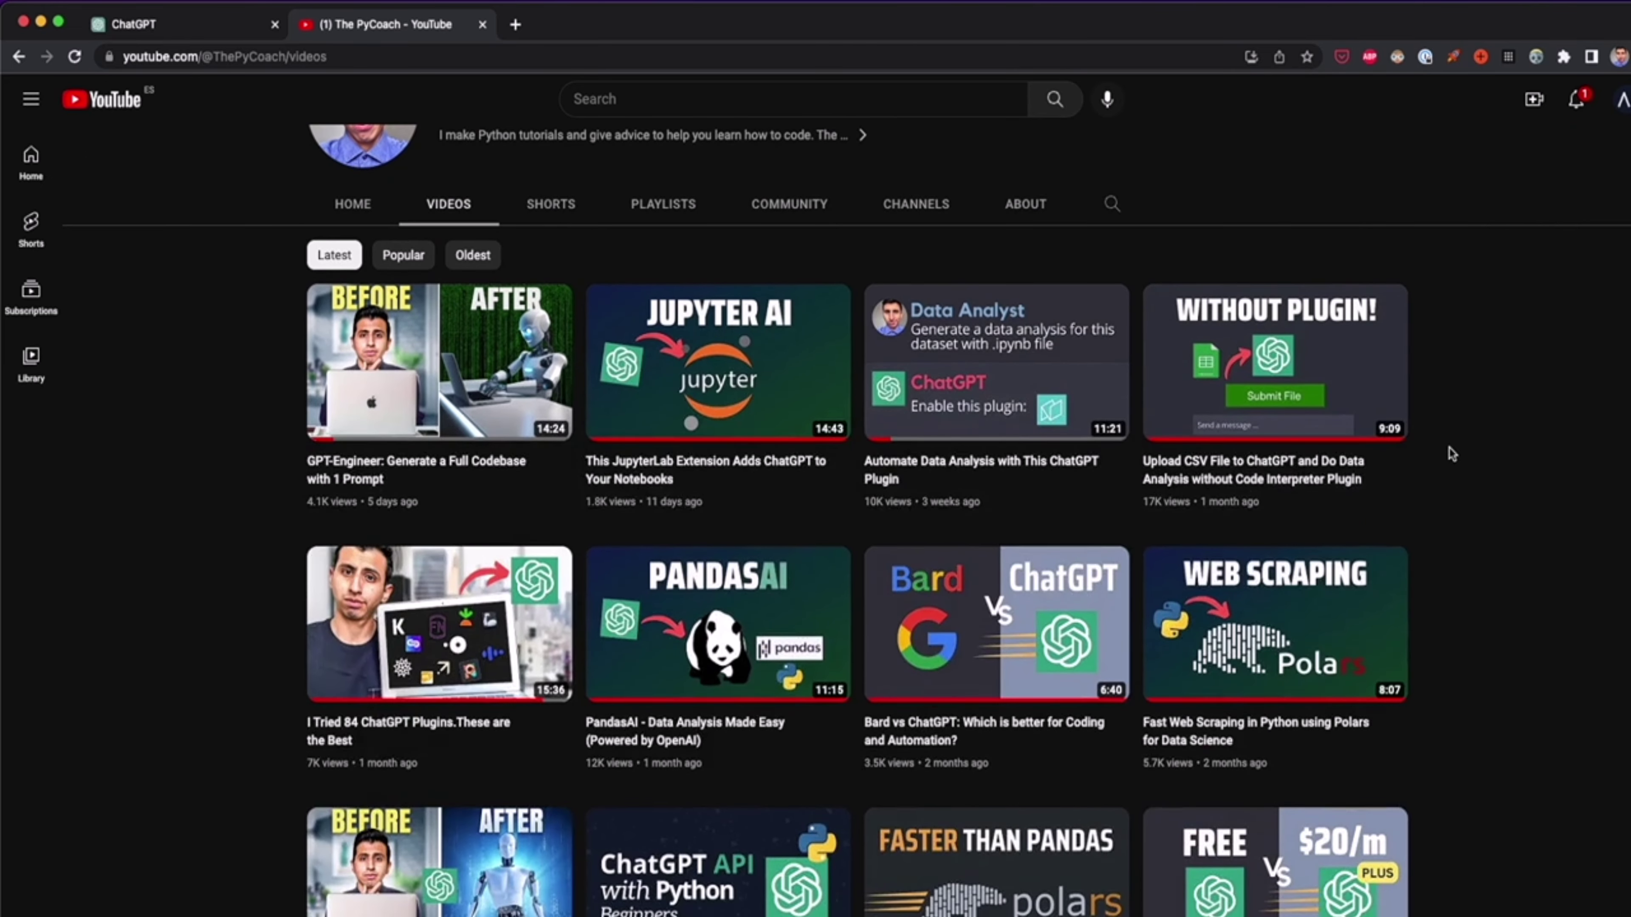
pyautogui.scroll(2, 1452, 453)
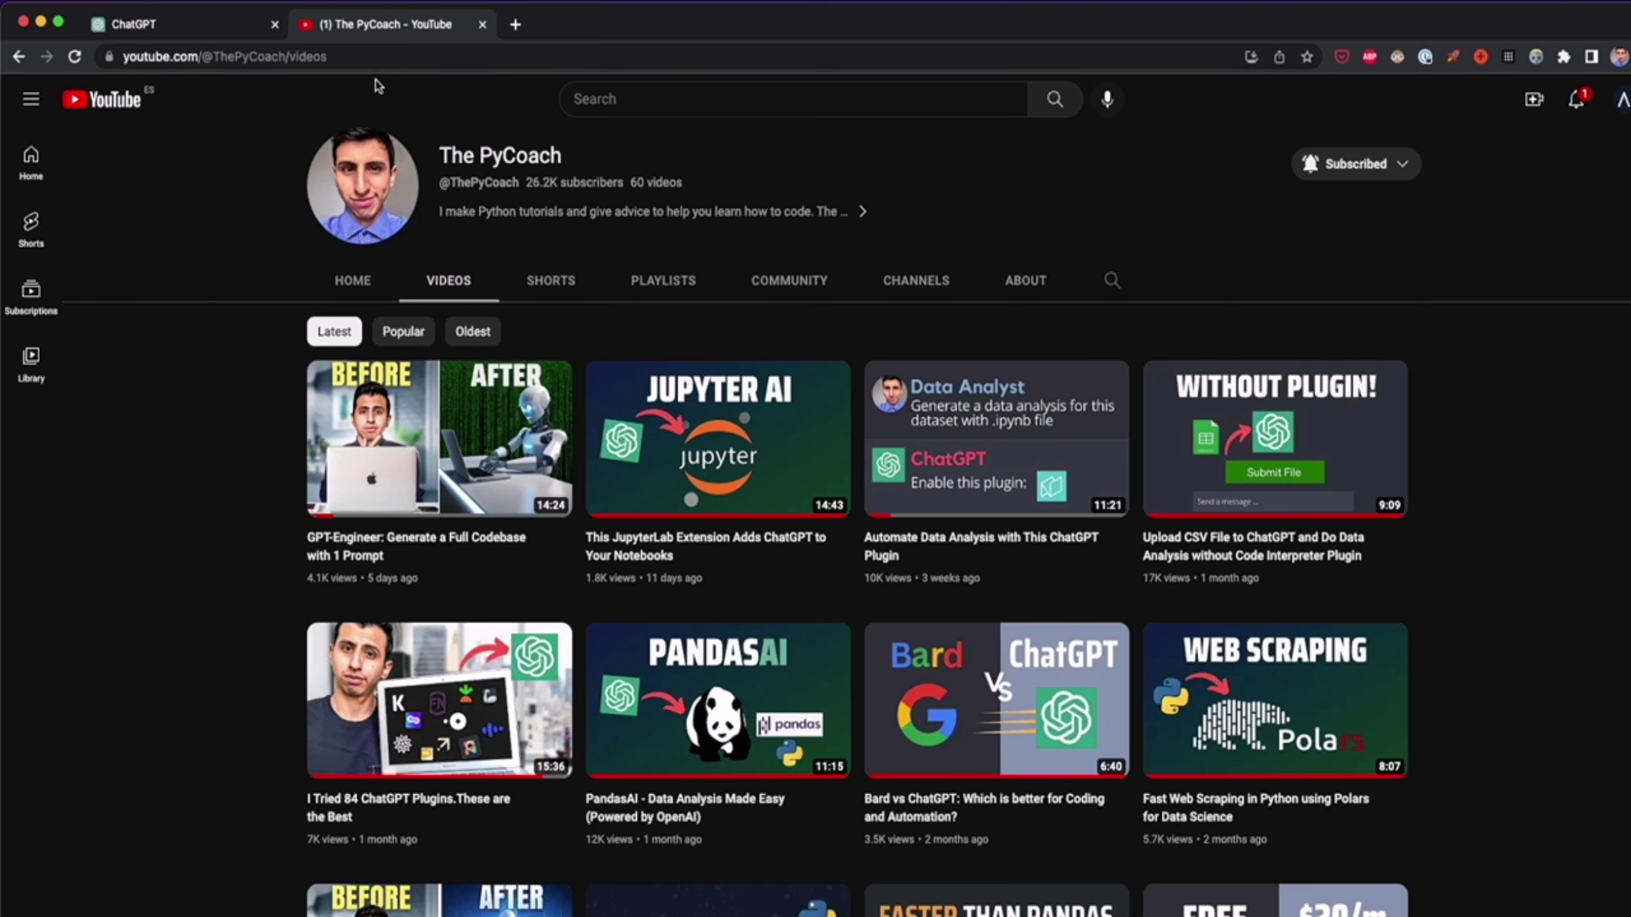
pyautogui.click(381, 61)
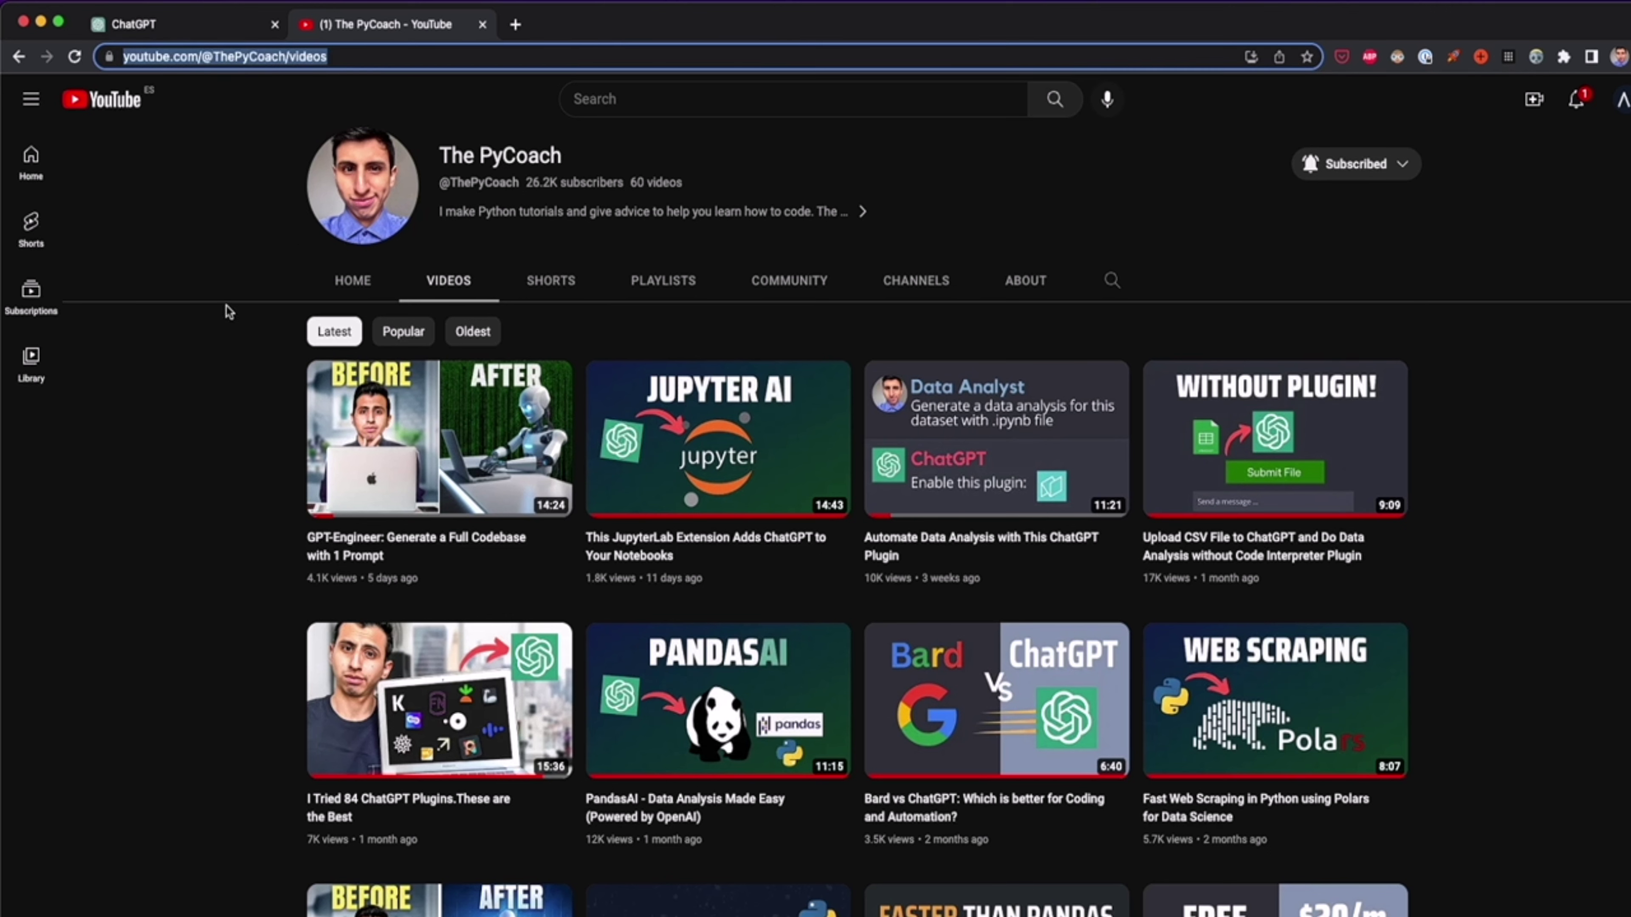
pyautogui.click(166, 24)
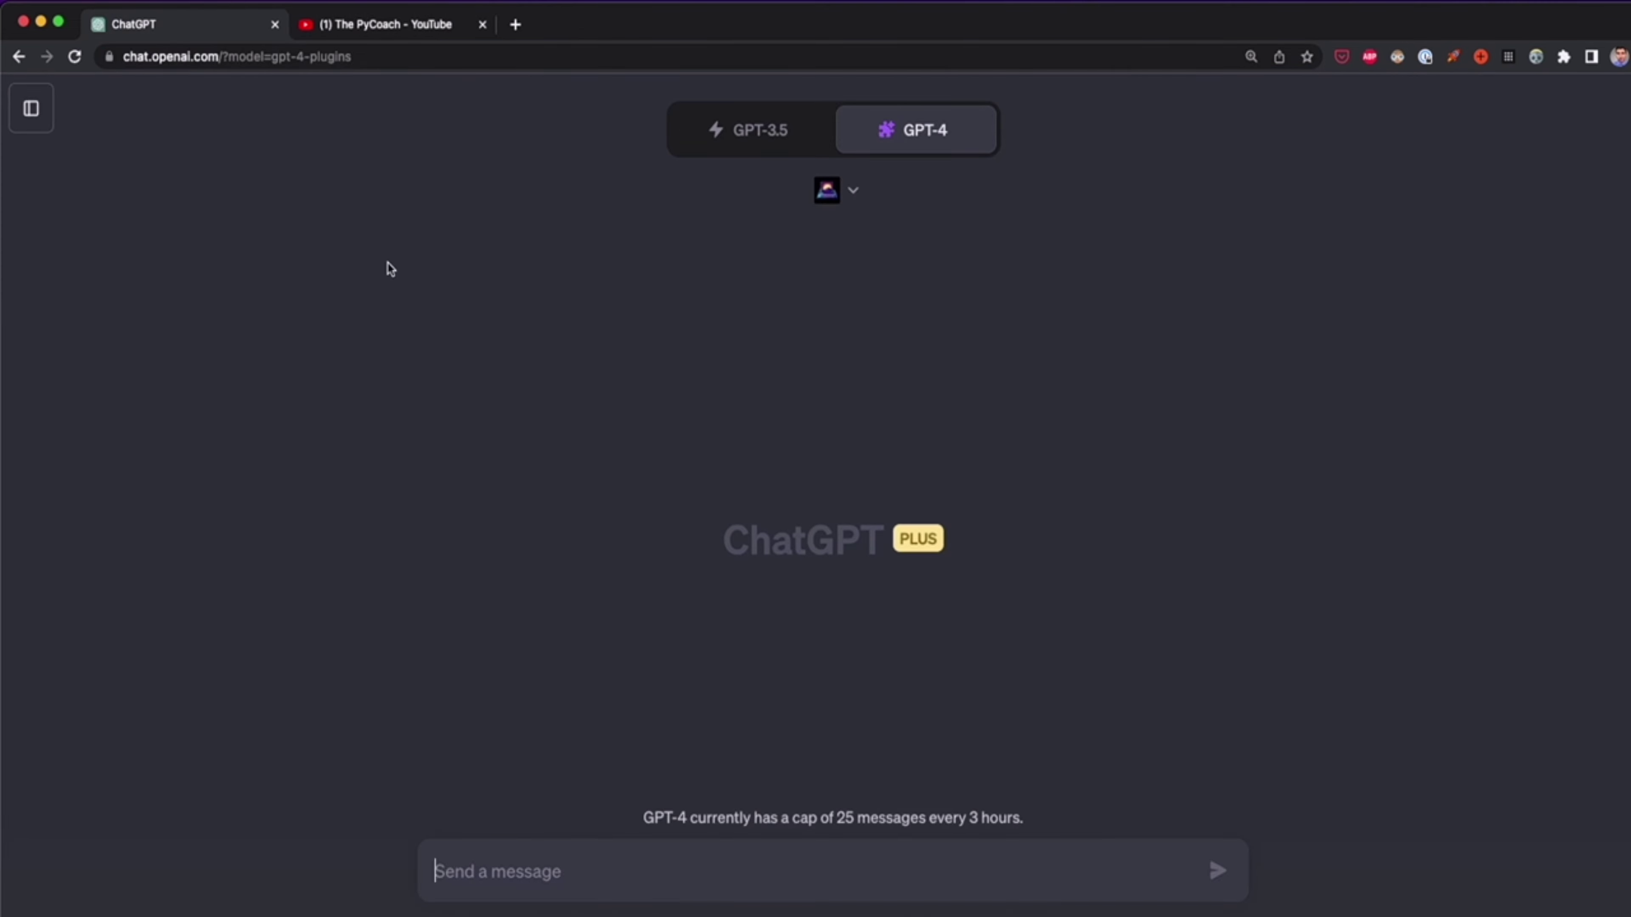
pyautogui.click(846, 194)
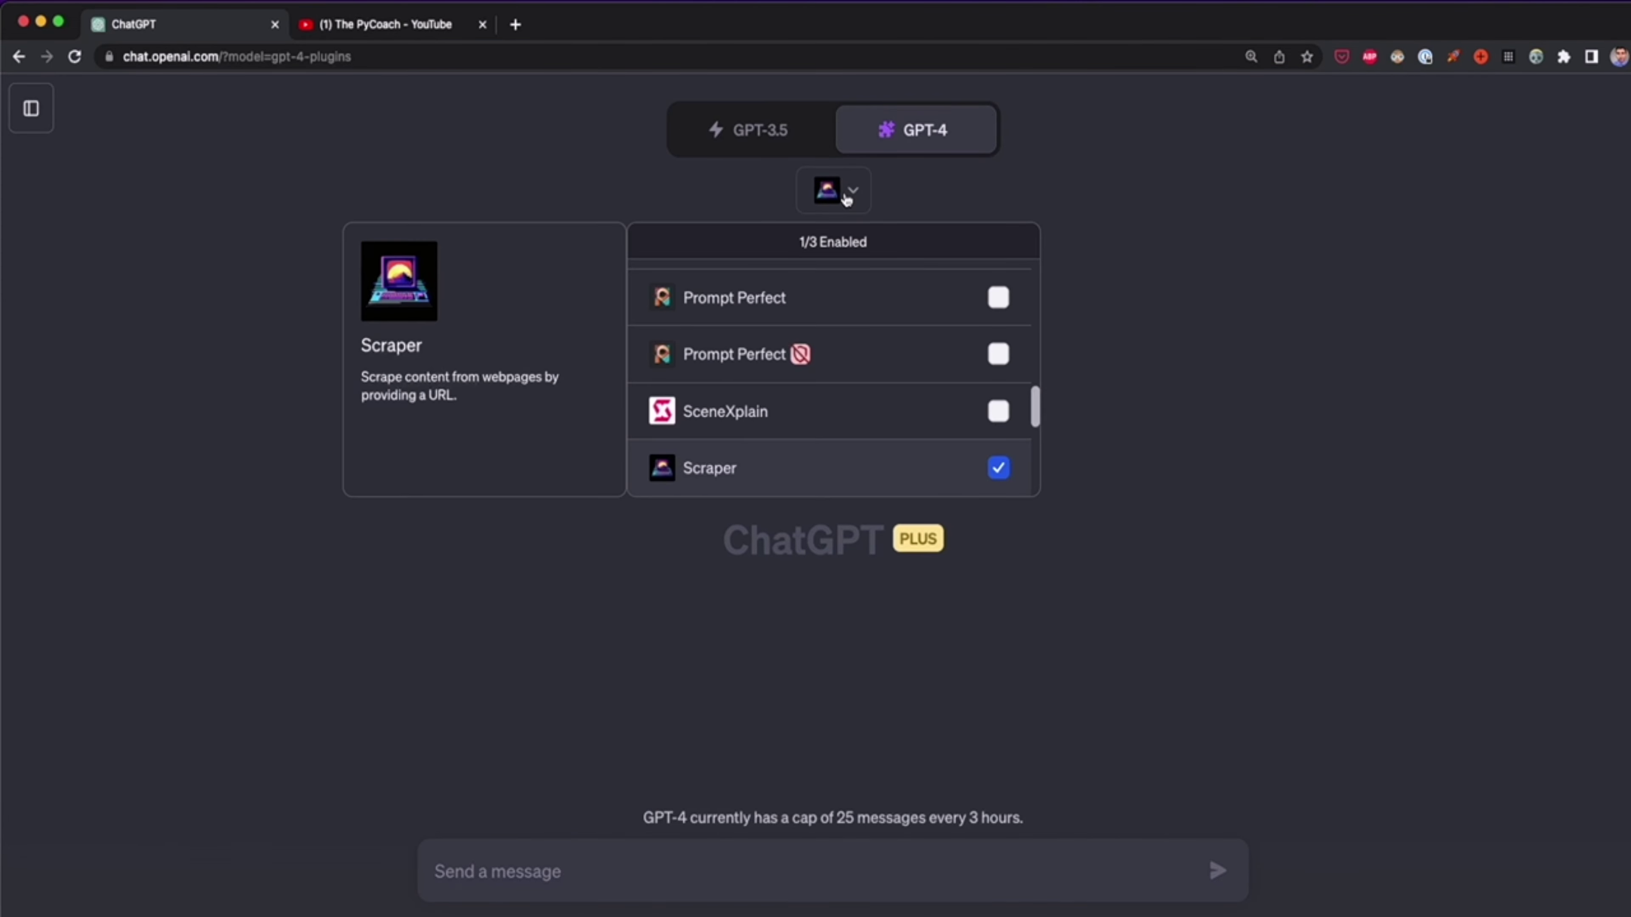
pyautogui.click(1119, 311)
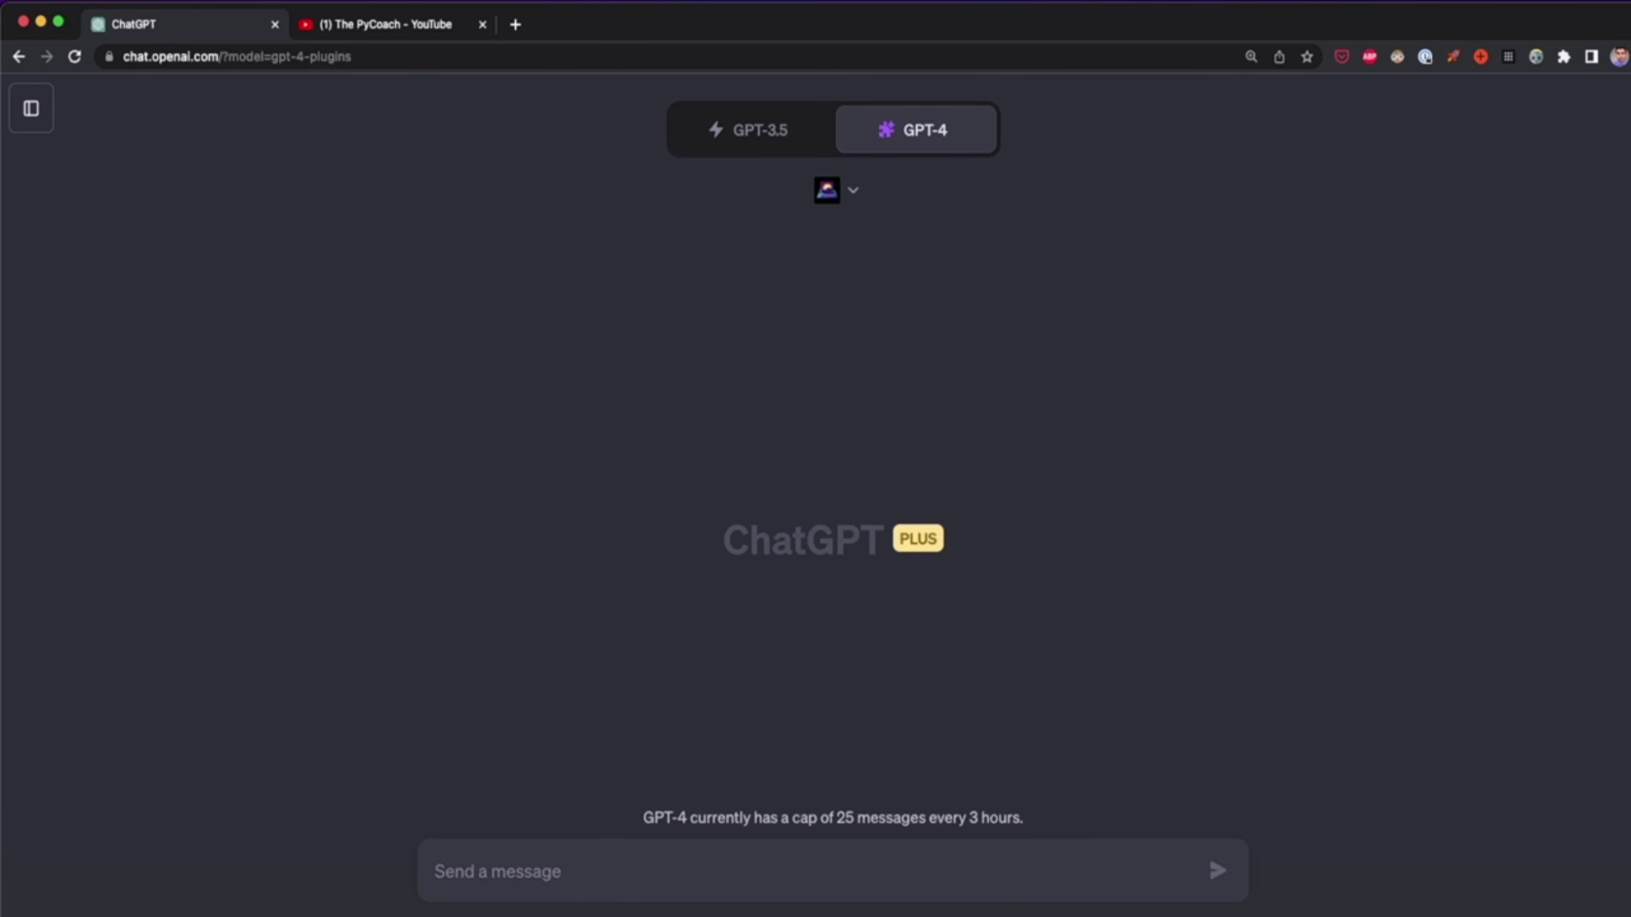
pyautogui.write('scrape the titles, views and date published from the videos listed in this website: https://www.youtube.com/@ThePyCoach/videos')
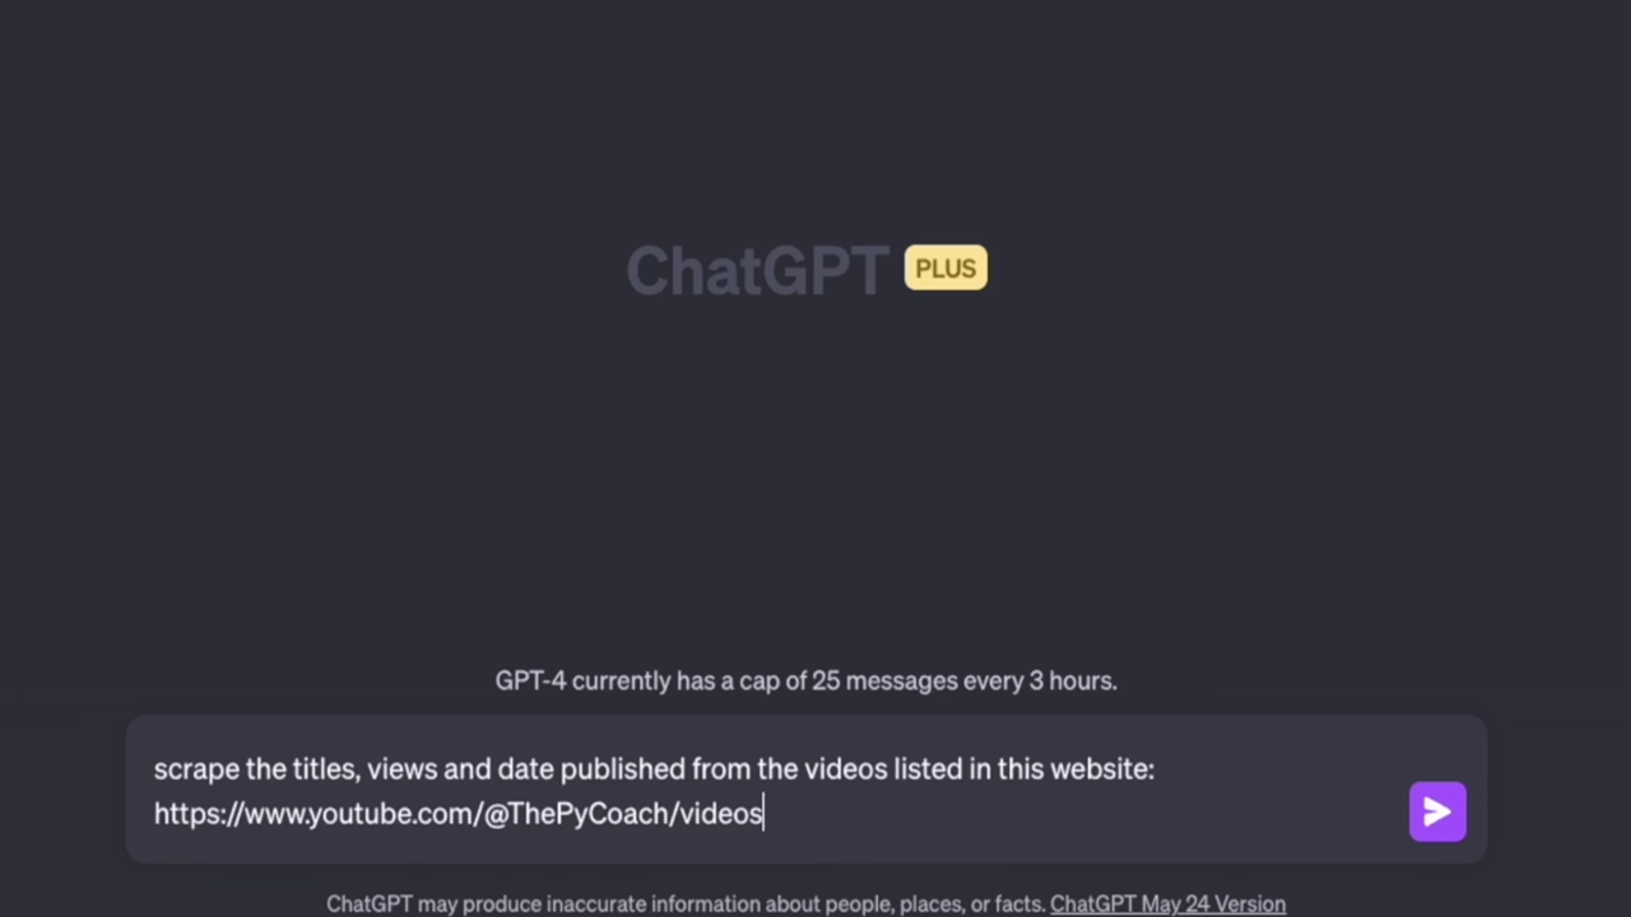
pyautogui.moveTo(823, 805); pyautogui.dragTo(553, 815)
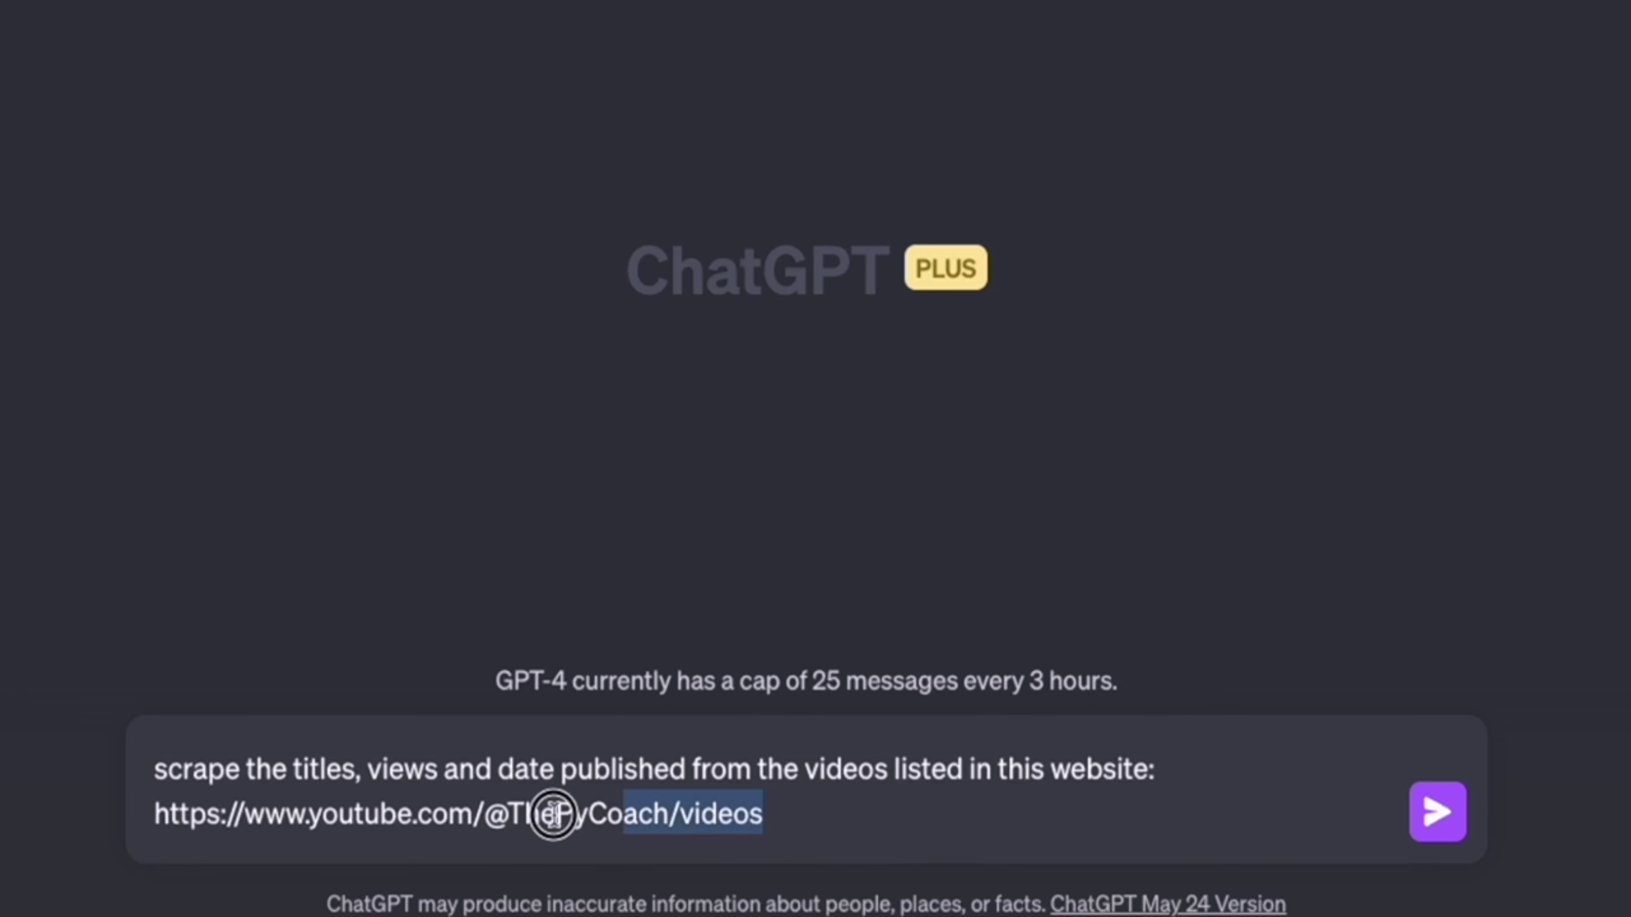
pyautogui.click(120, 847)
pyautogui.moveTo(119, 847); pyautogui.dragTo(132, 829)
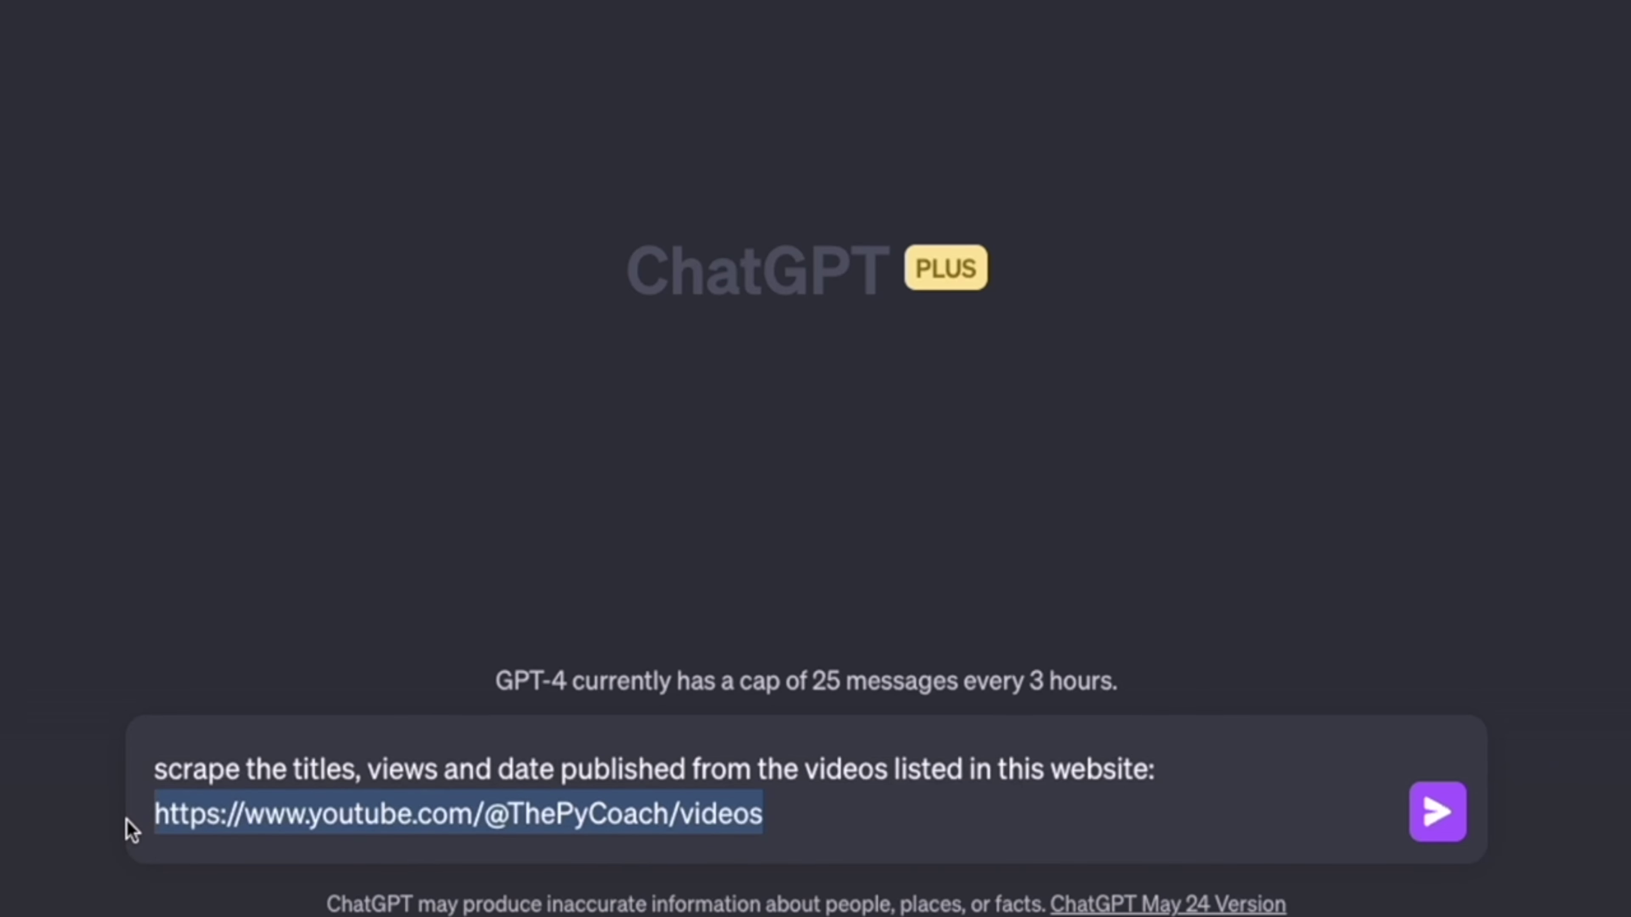
pyautogui.click(848, 819)
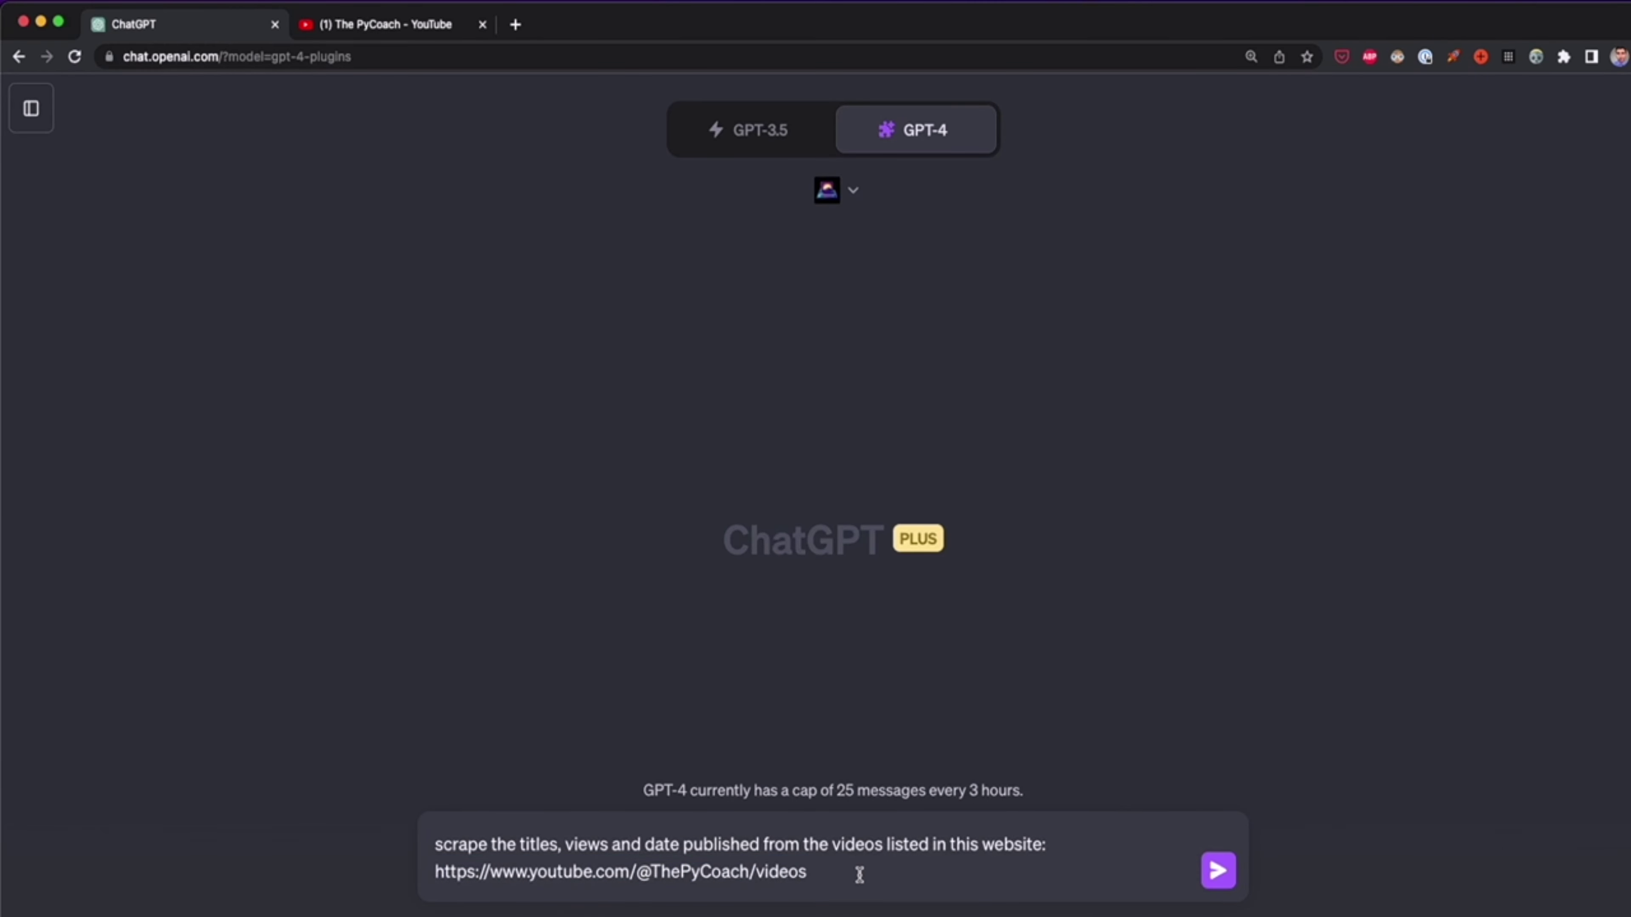
pyautogui.press('Return')
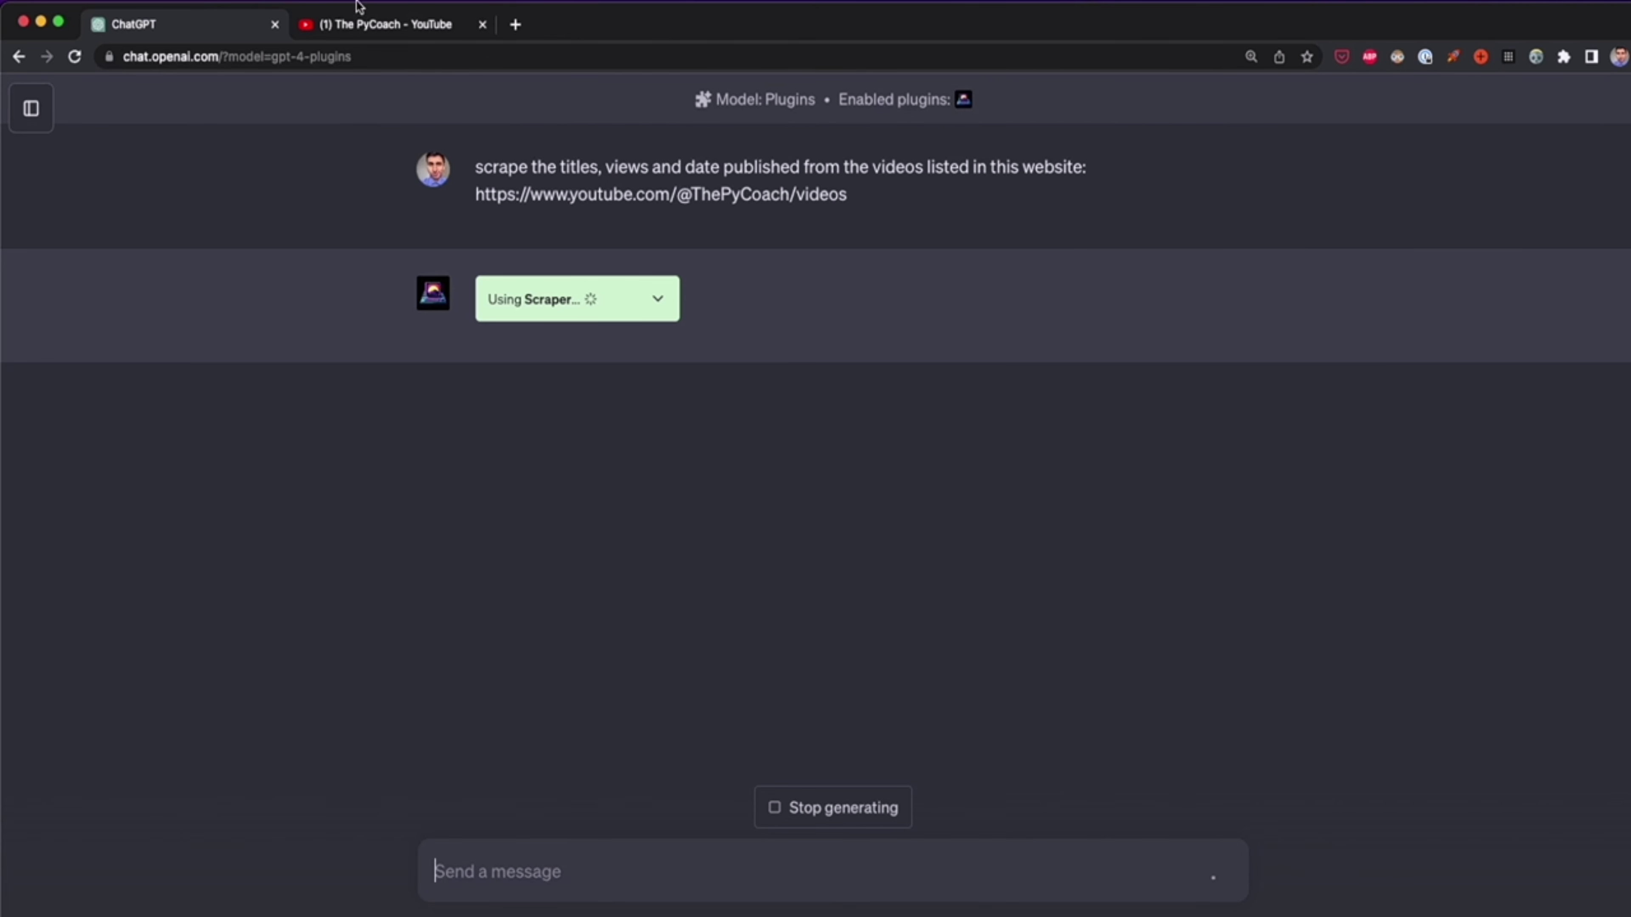
# - Compare the scraped titles, views and dates in ChatGPT with the channel's videos page on YouTube
pyautogui.click(363, 22)
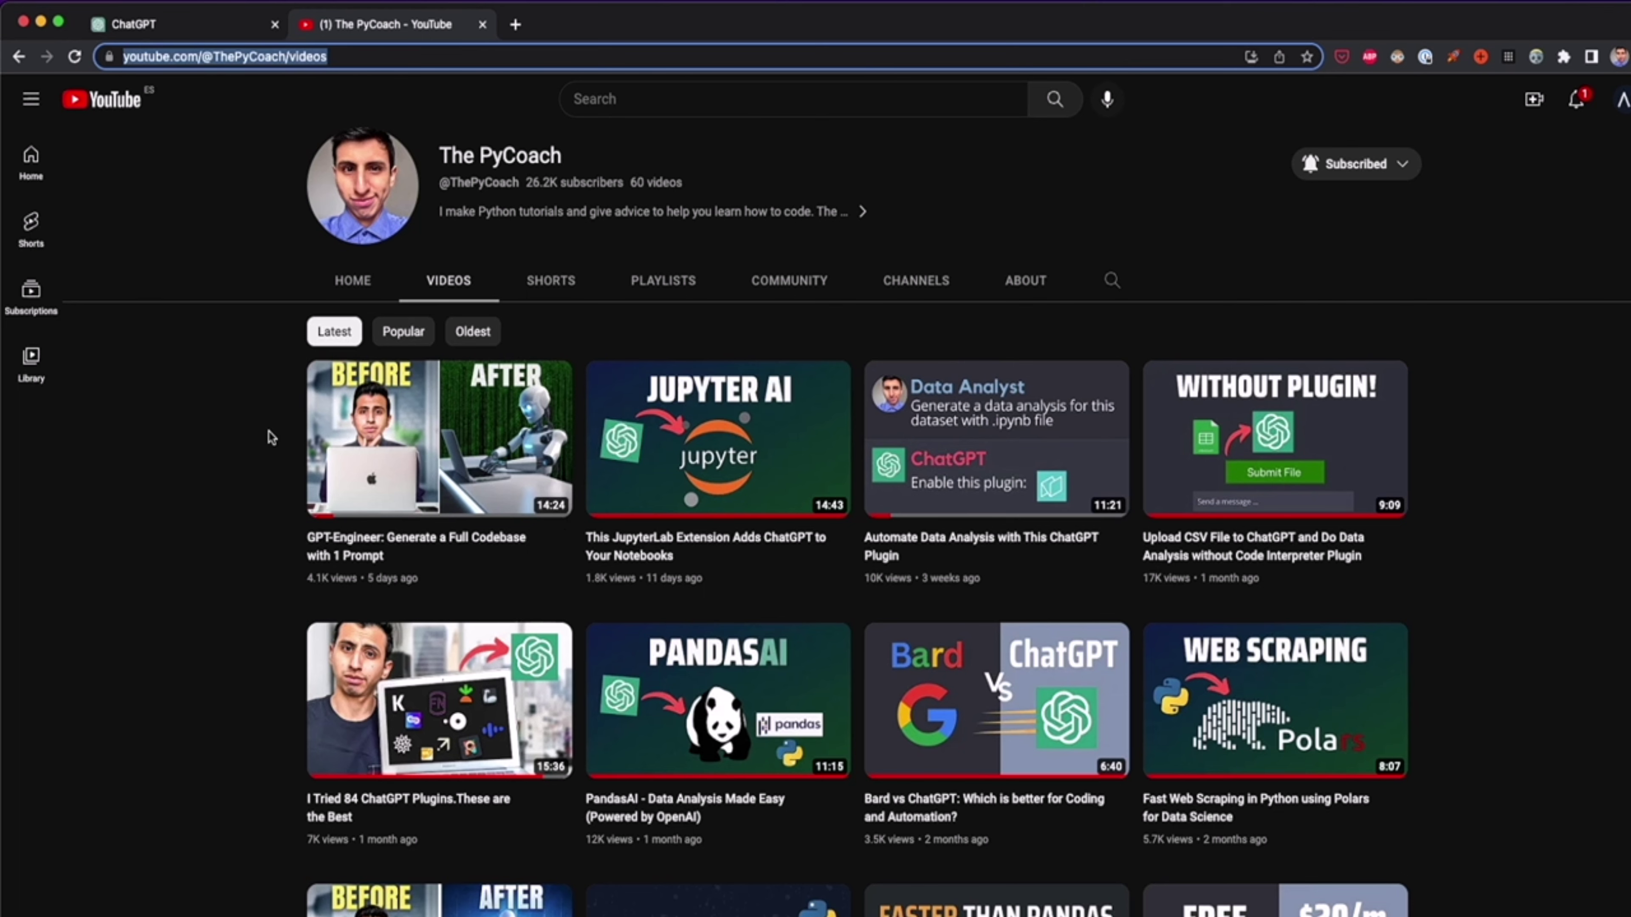
pyautogui.scroll(-2, 221, 553)
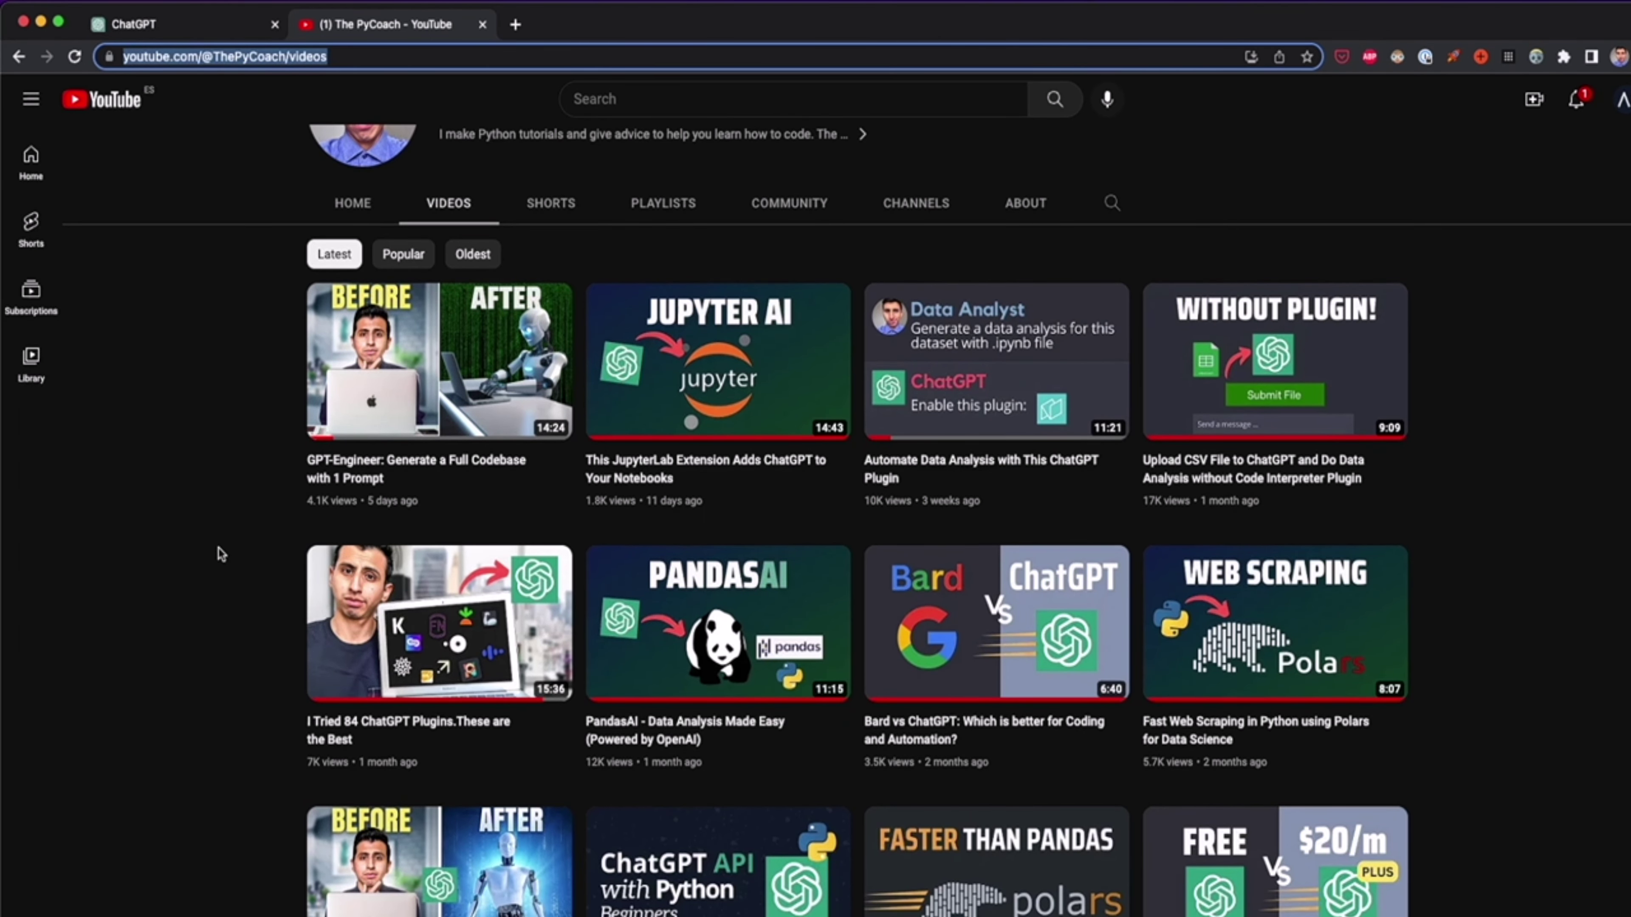
pyautogui.scroll(-2, 220, 554)
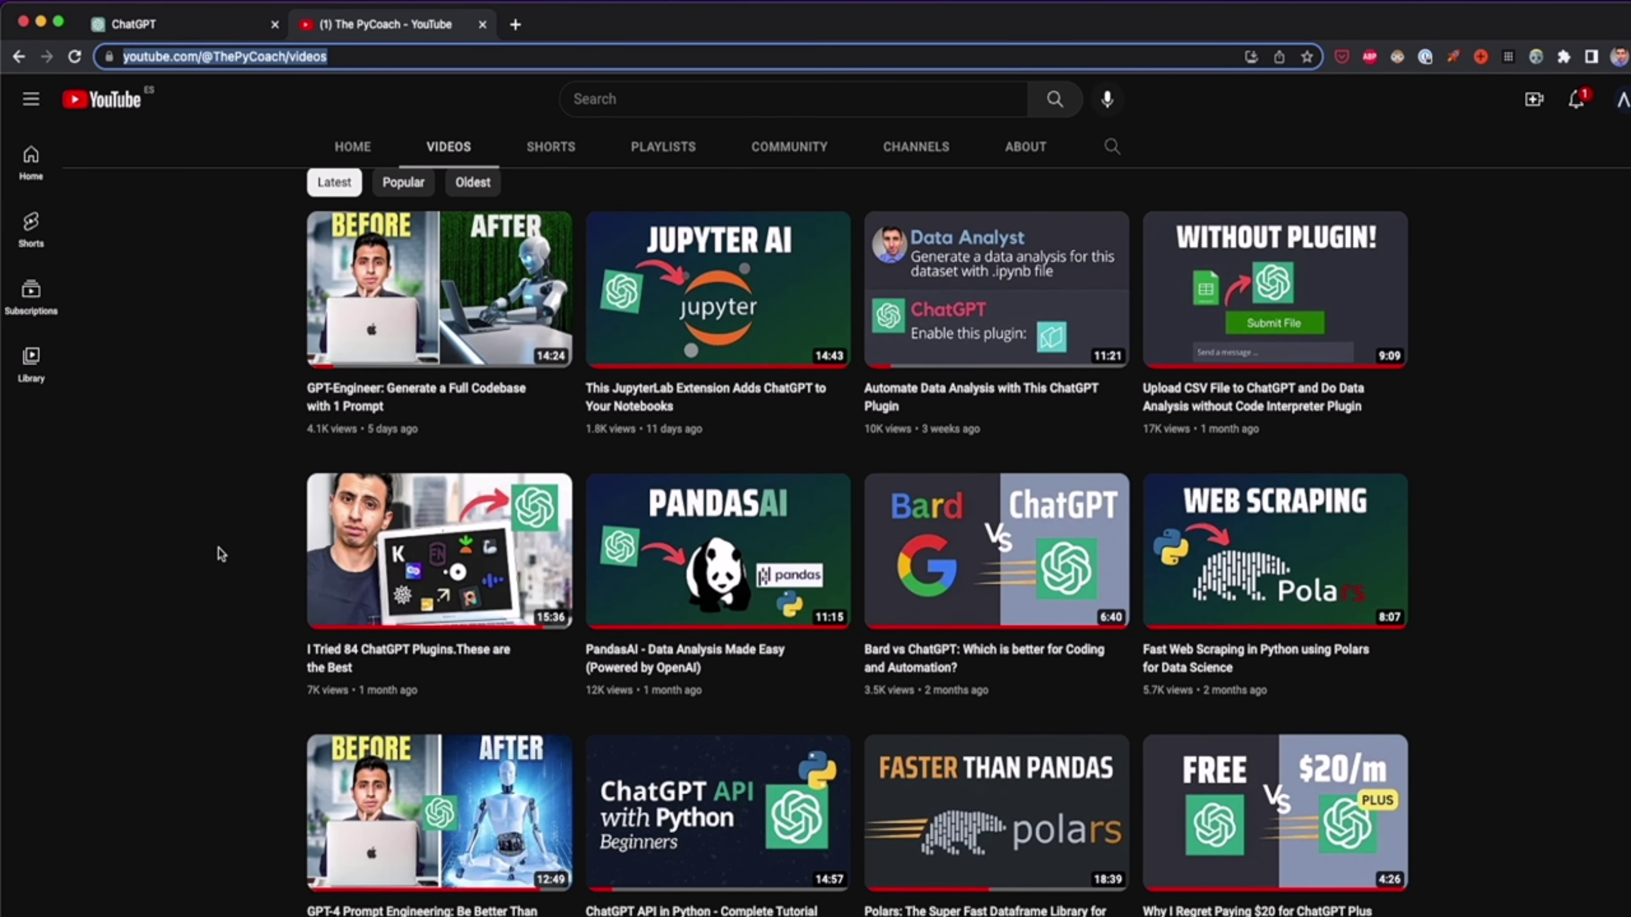
pyautogui.click(192, 24)
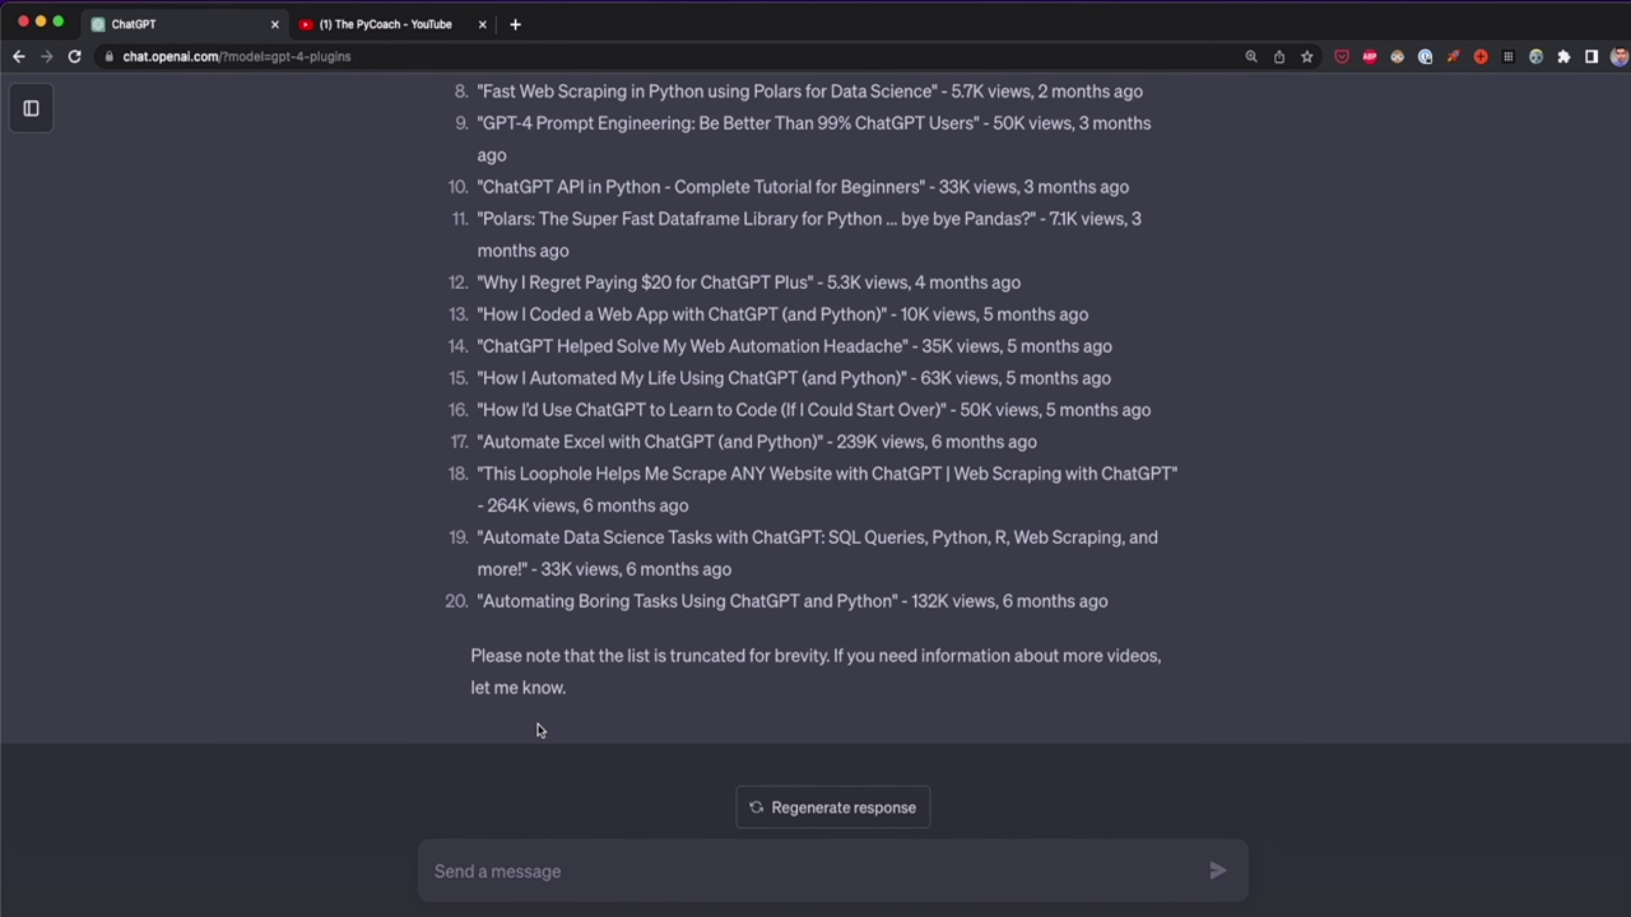
pyautogui.scroll(8, 762, 682)
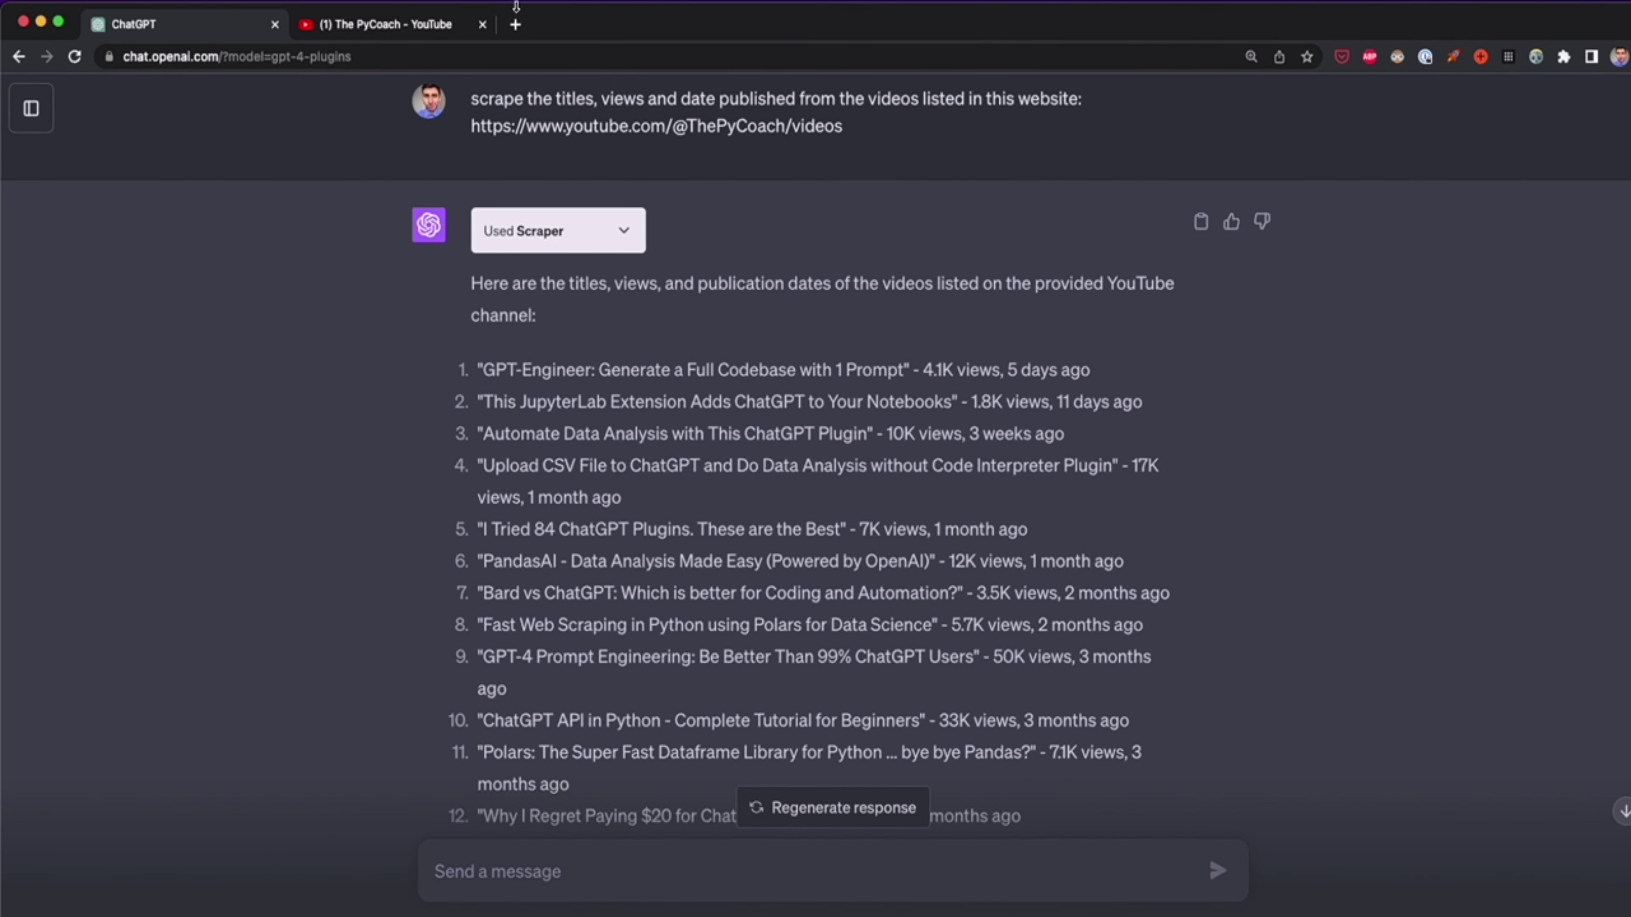
pyautogui.click(435, 27)
pyautogui.click(173, 32)
pyautogui.click(372, 29)
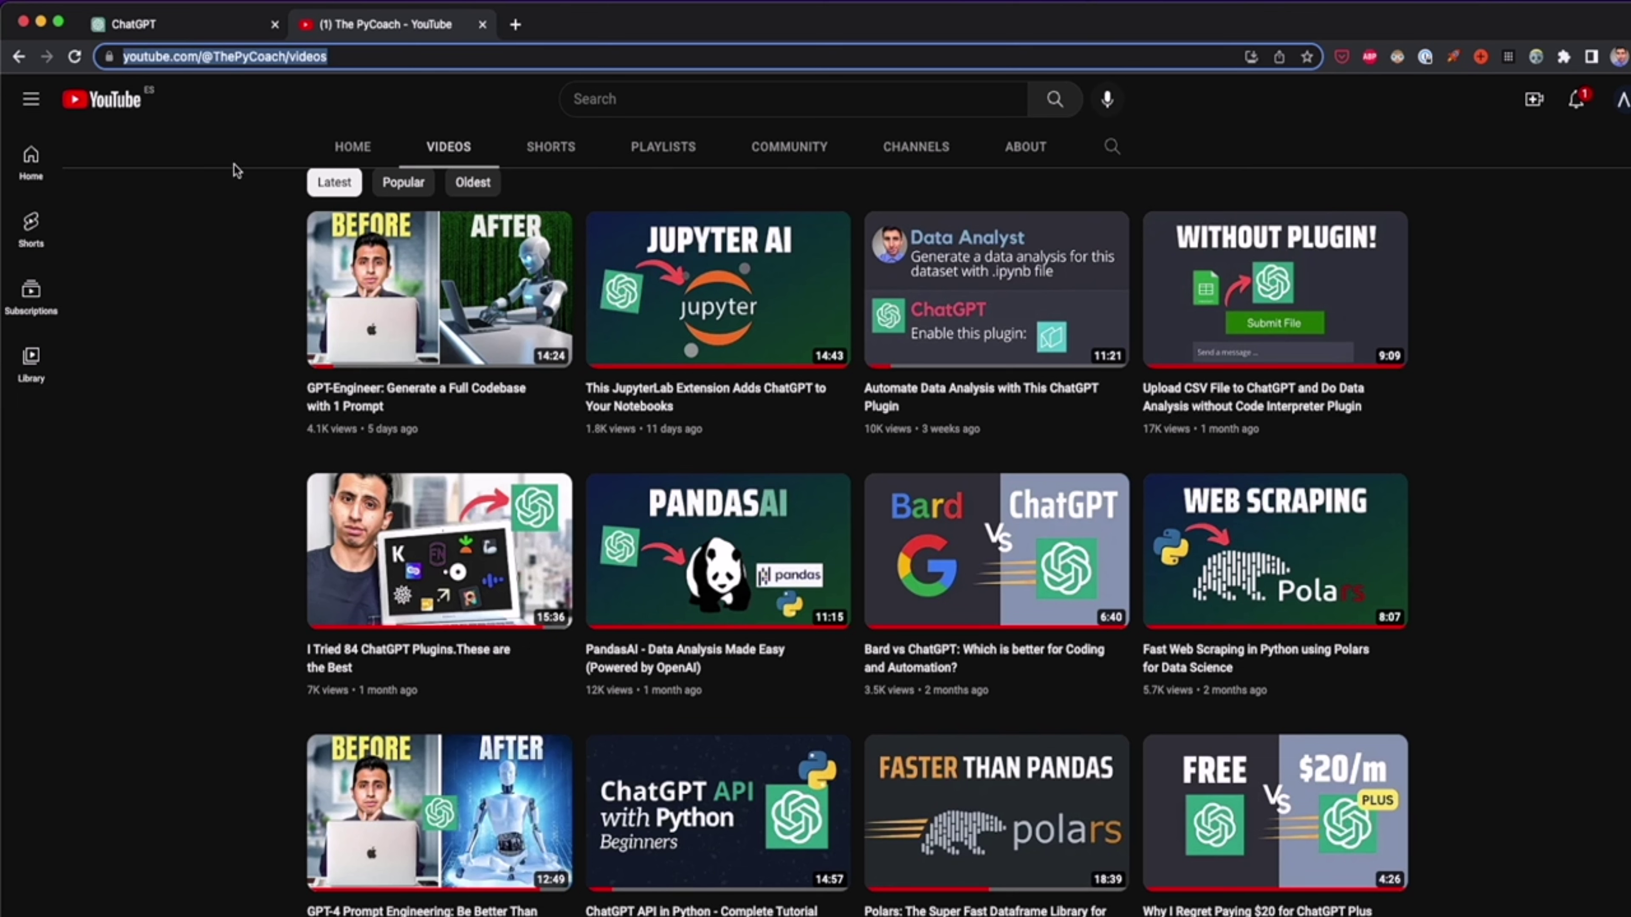
pyautogui.click(224, 26)
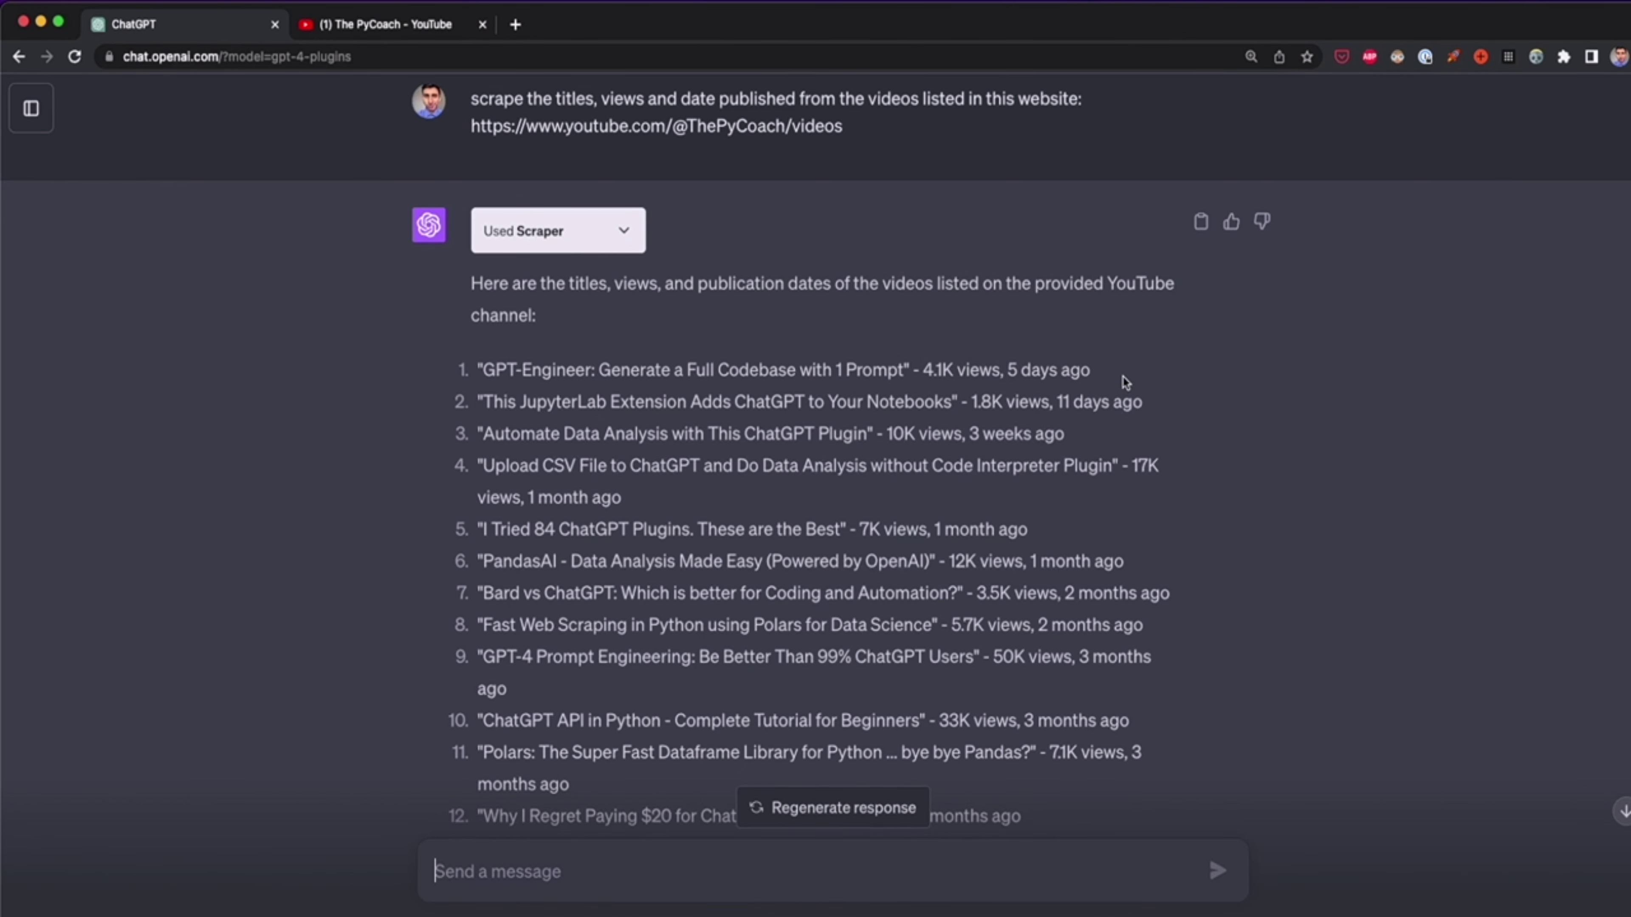
# - Read the scraped video list from its first entry through to the closing note
pyautogui.moveTo(1091, 371); pyautogui.dragTo(472, 374)
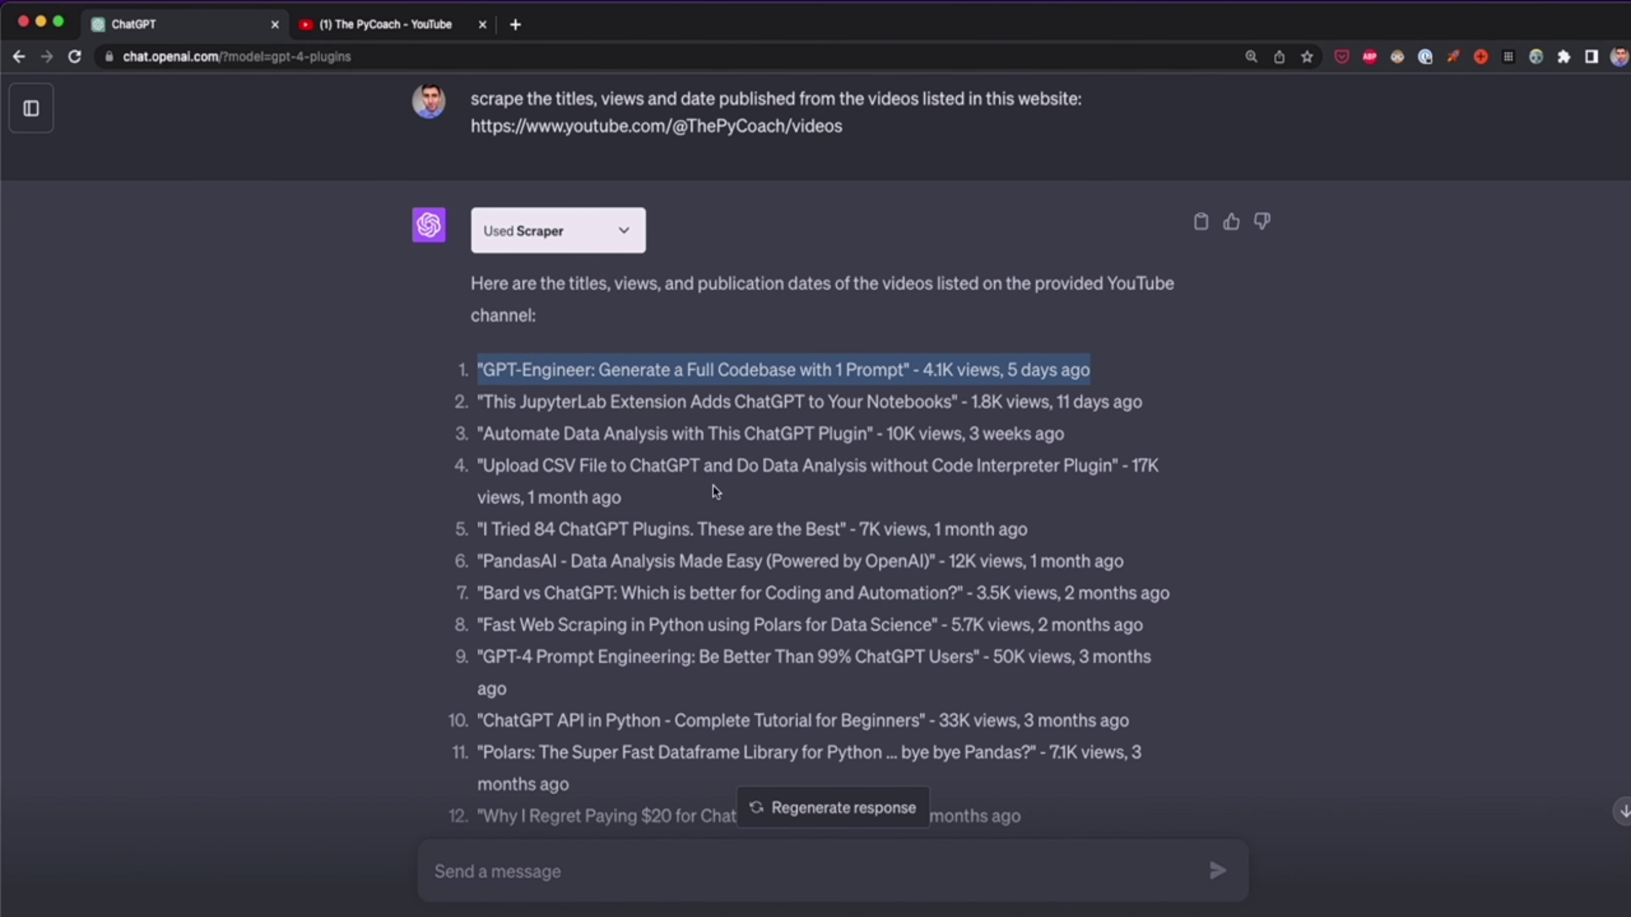
pyautogui.scroll(2, 712, 486)
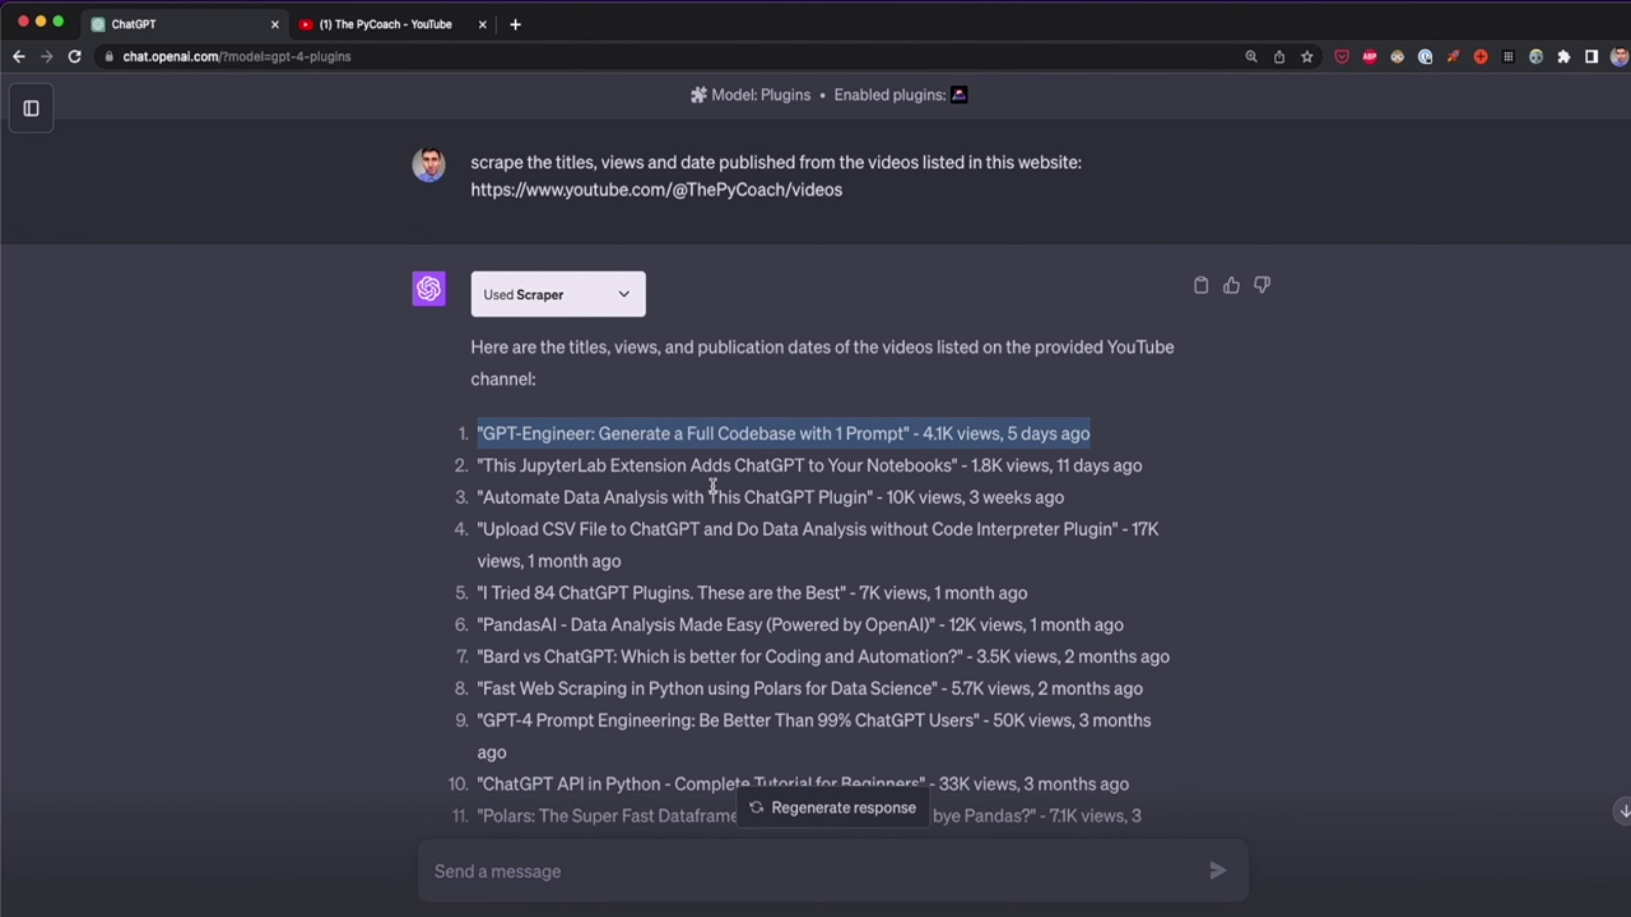
pyautogui.scroll(-7, 695, 582)
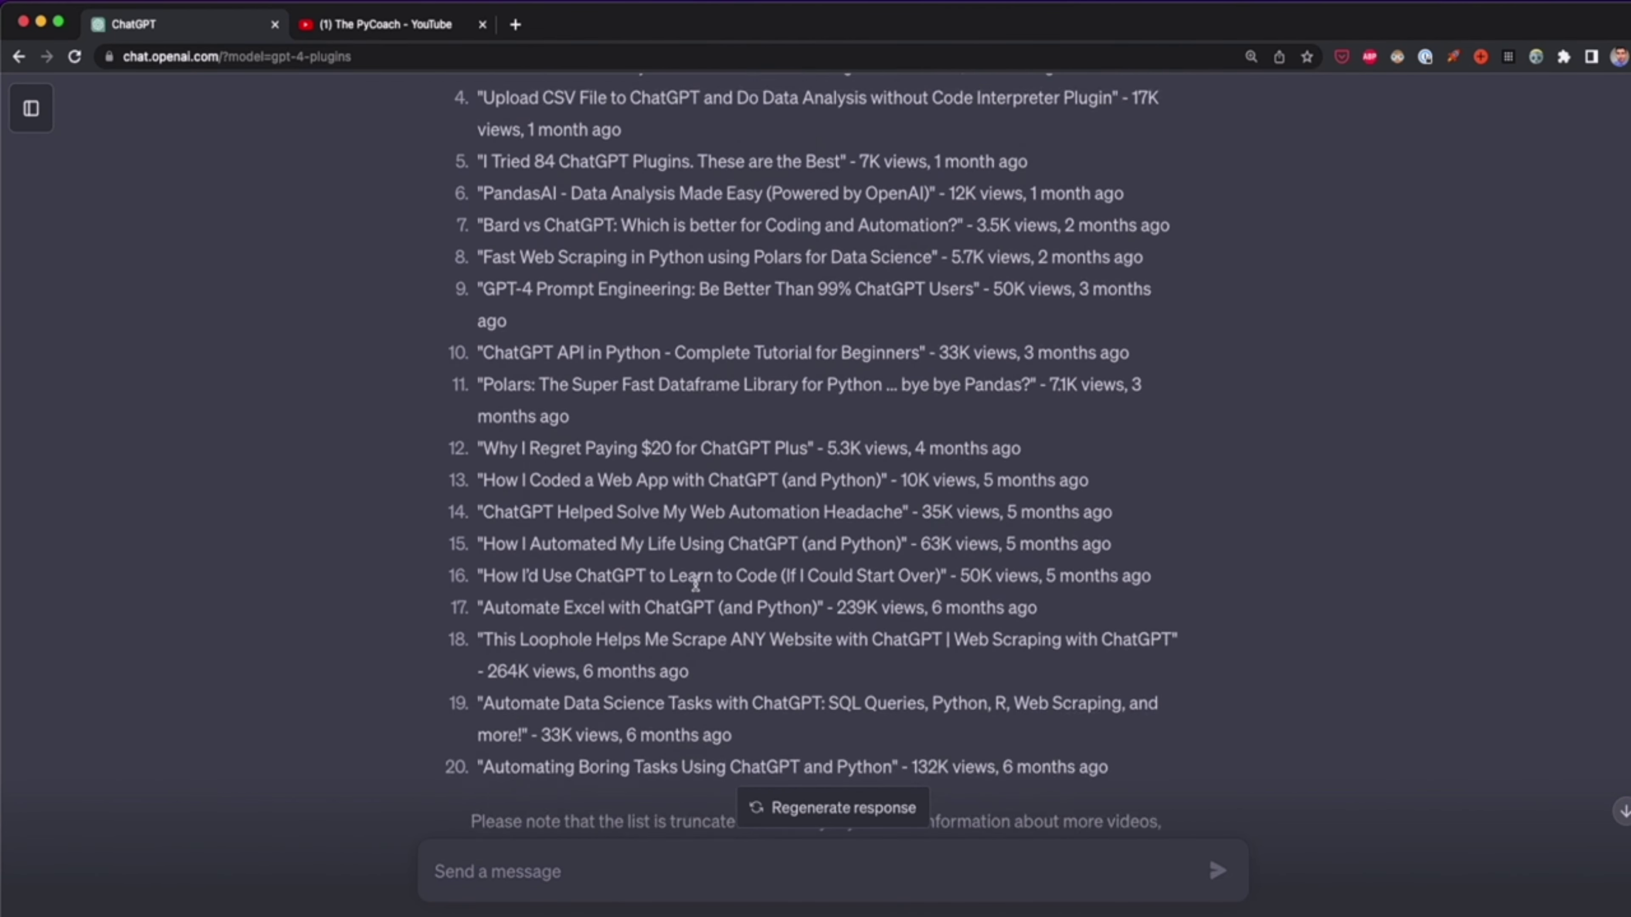
pyautogui.scroll(-3, 695, 583)
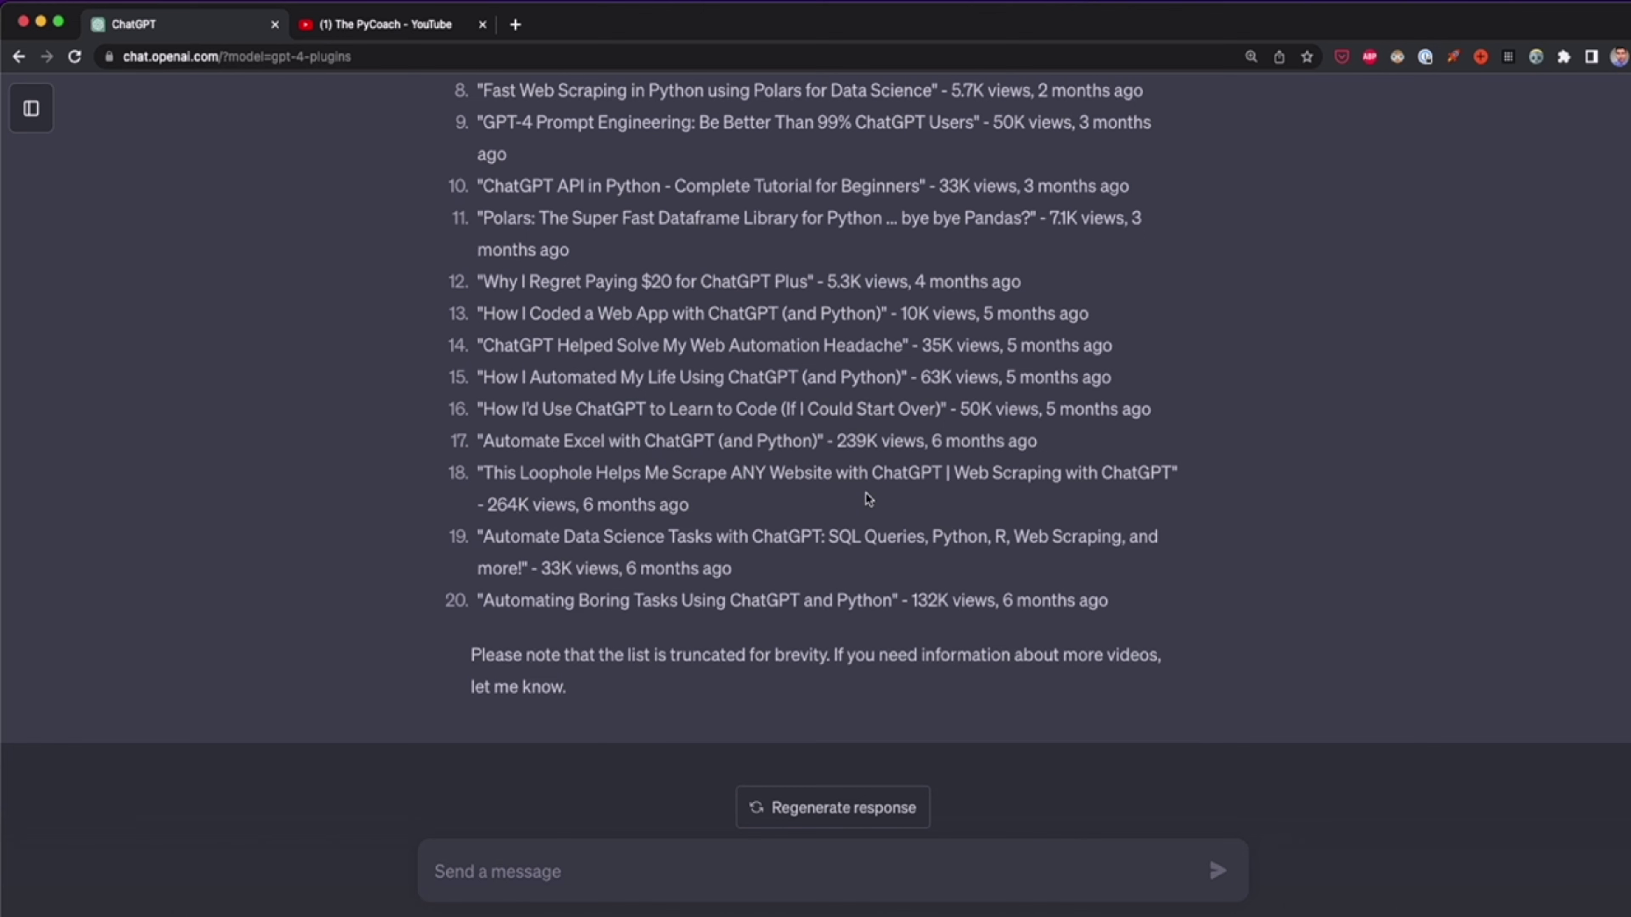
# - Send the follow-up prompt "can you scrape 10 more items from the youtube website I provided before?"
pyautogui.click(718, 871)
pyautogui.write('can you scrape 10 more items from the youtube website I provided before?')
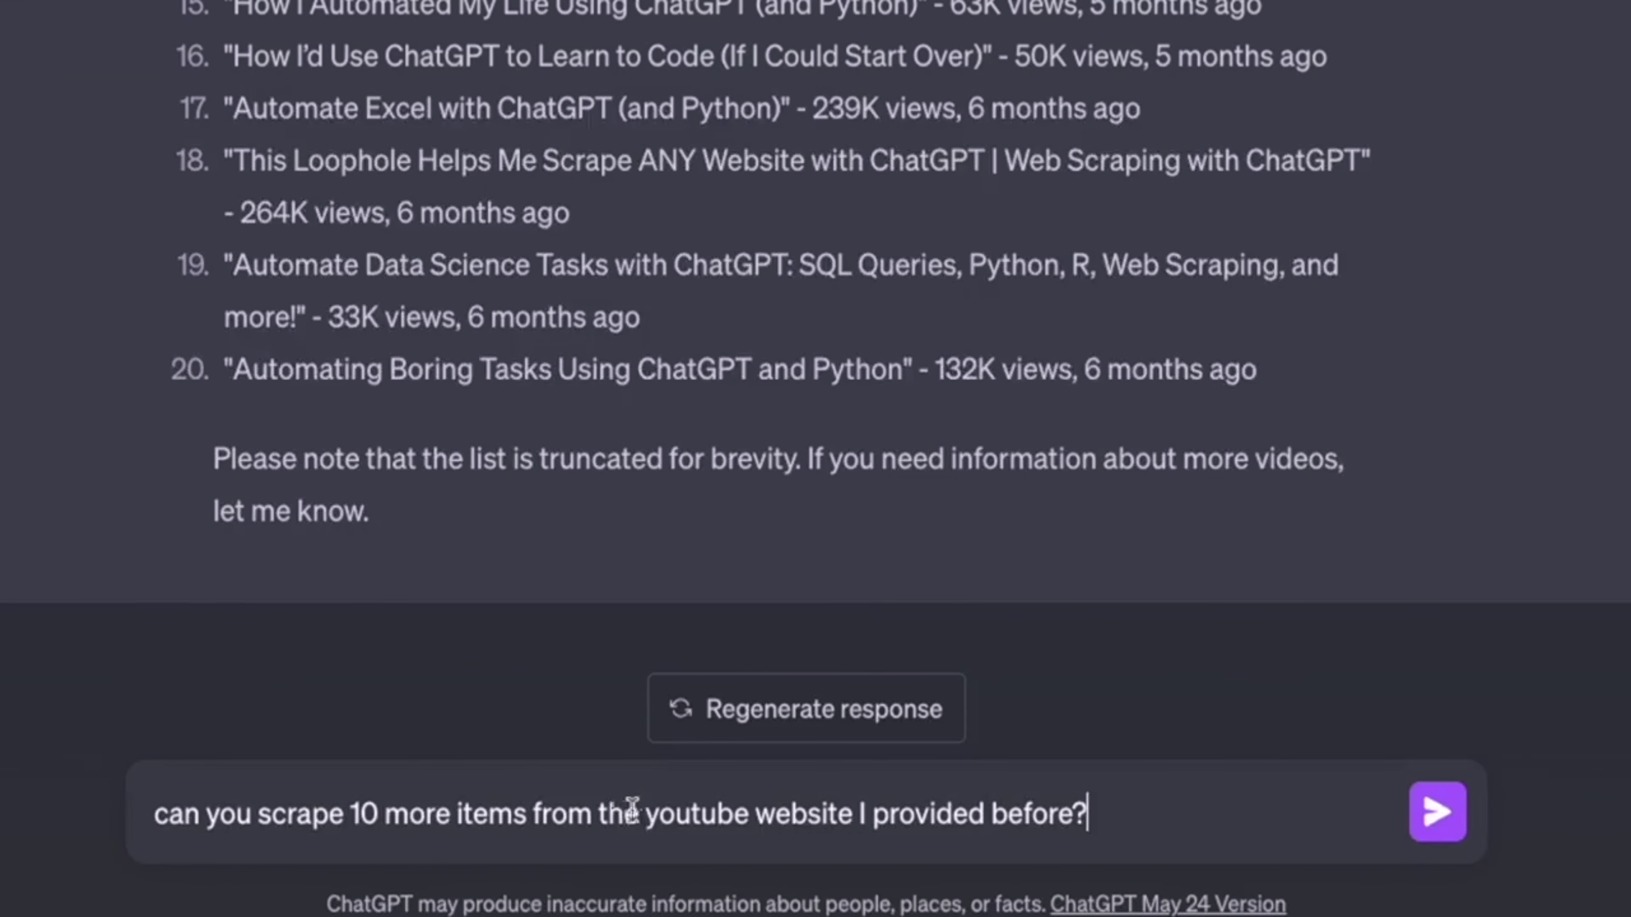
pyautogui.hotkey('ctrl', 'a')
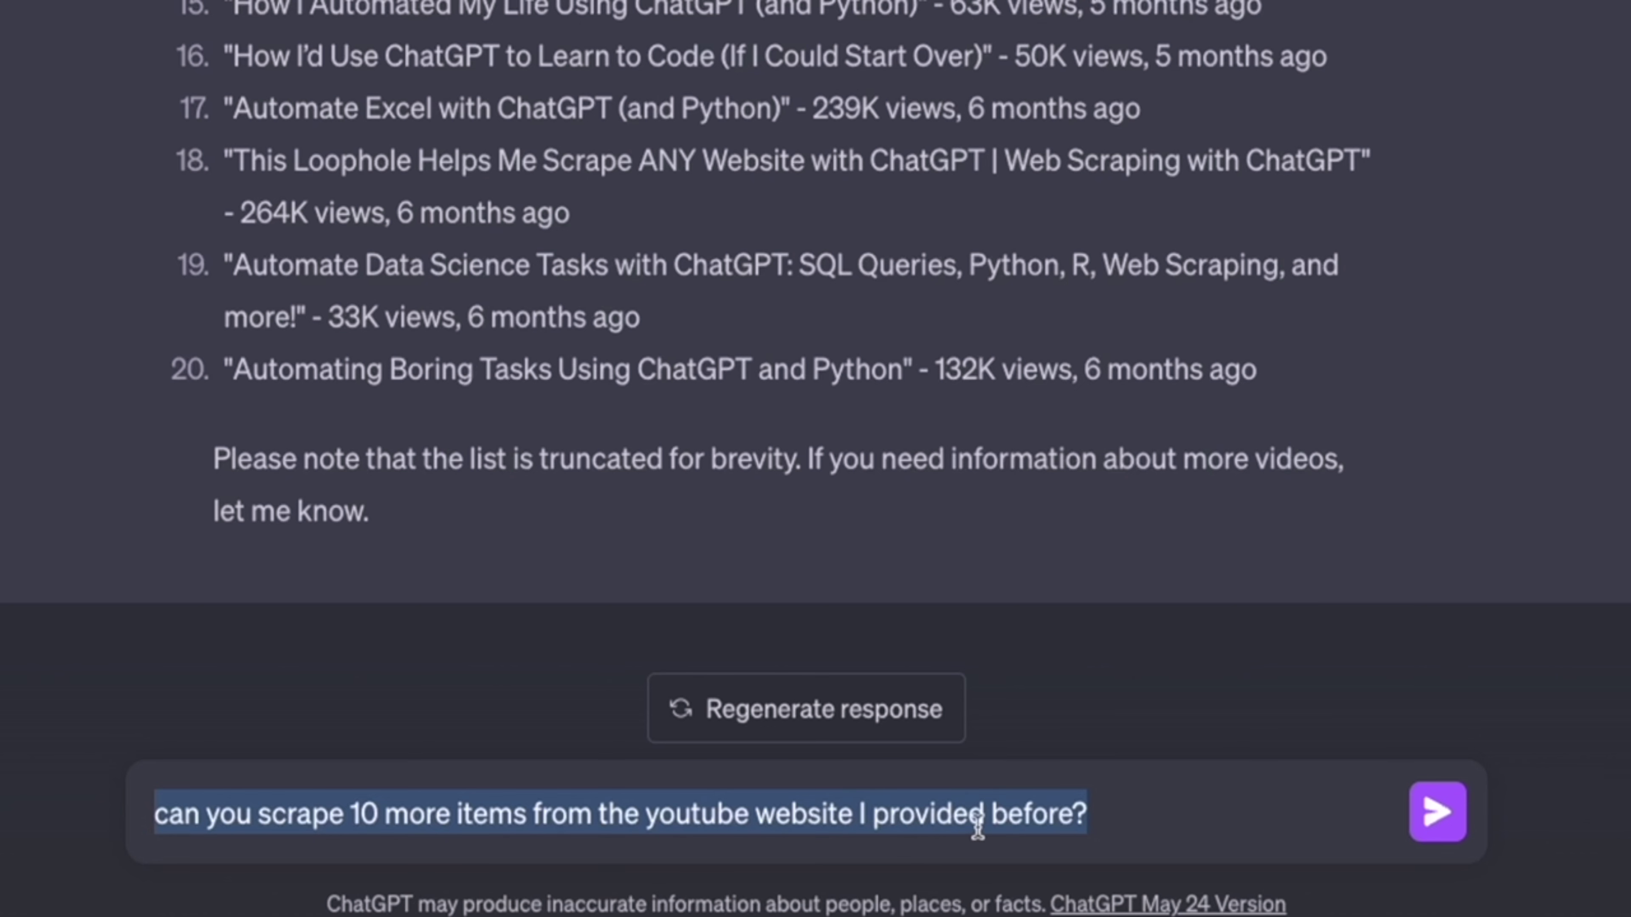
pyautogui.click(1115, 815)
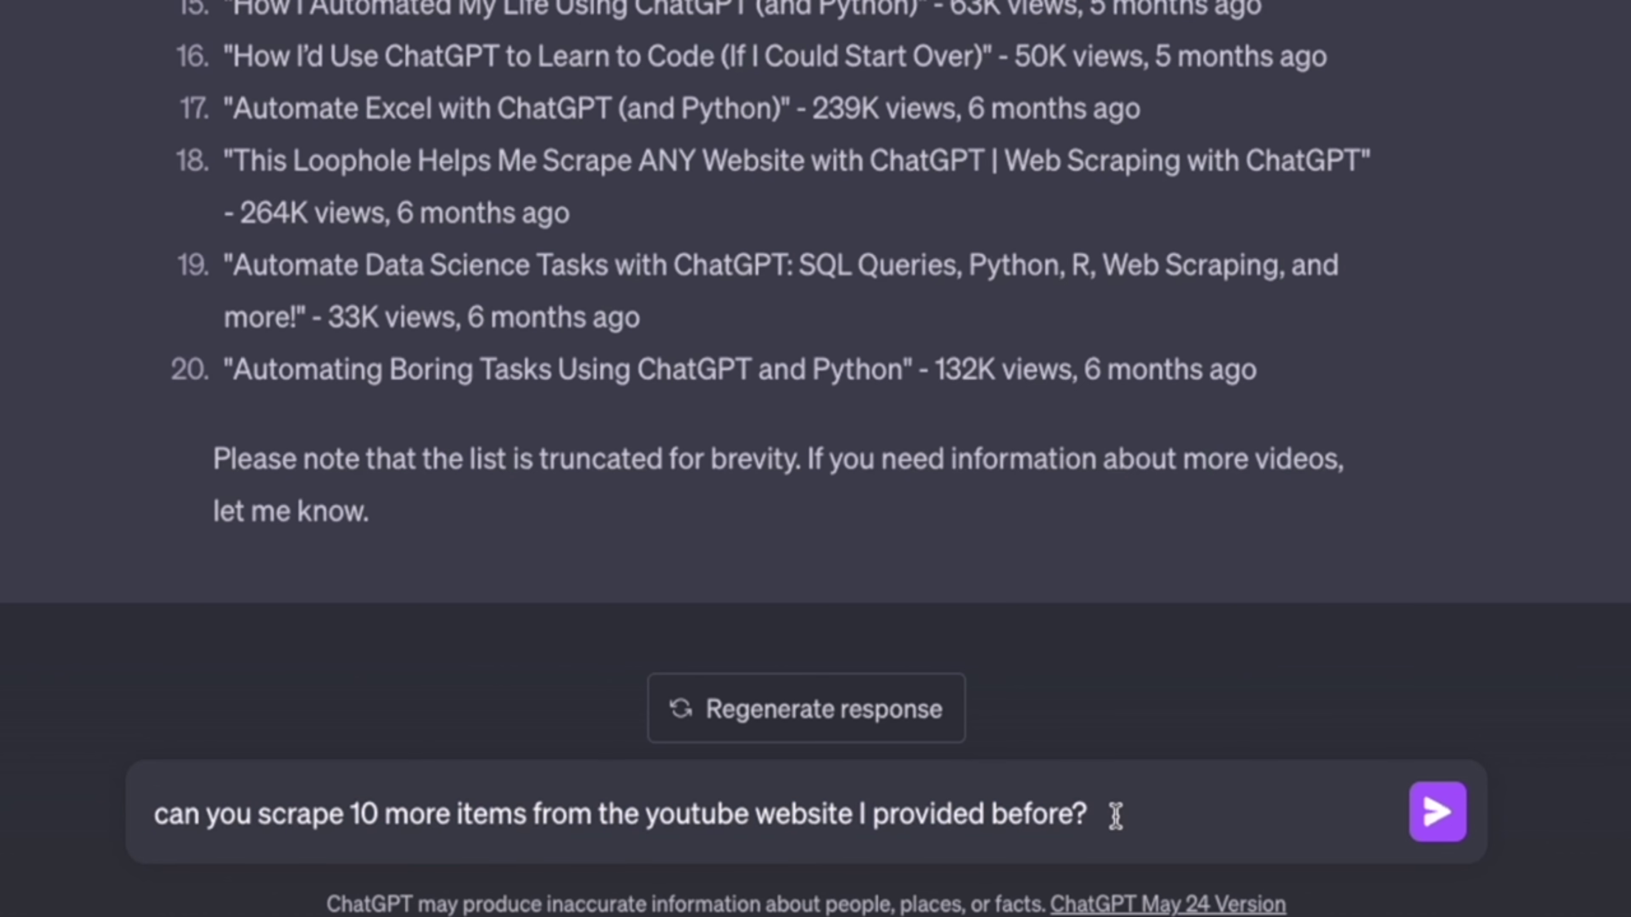
pyautogui.press('Return')
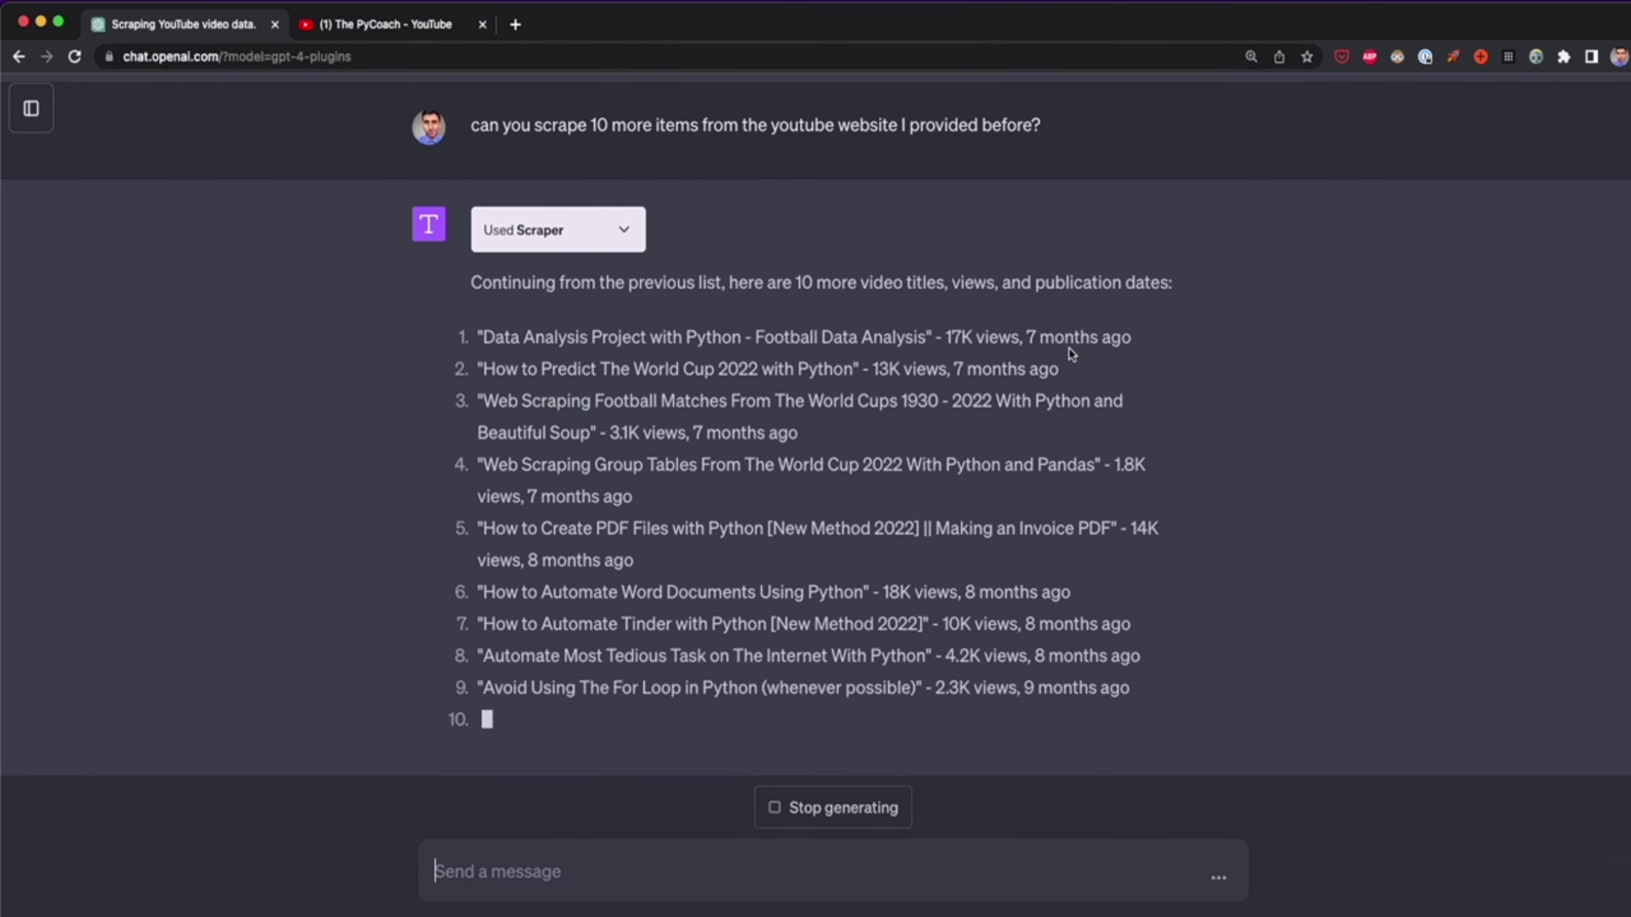
# - Review the 10 additional scraped videos and send the prompt "can you put the 30 items scraped in a table?"
pyautogui.moveTo(1138, 308); pyautogui.dragTo(581, 285)
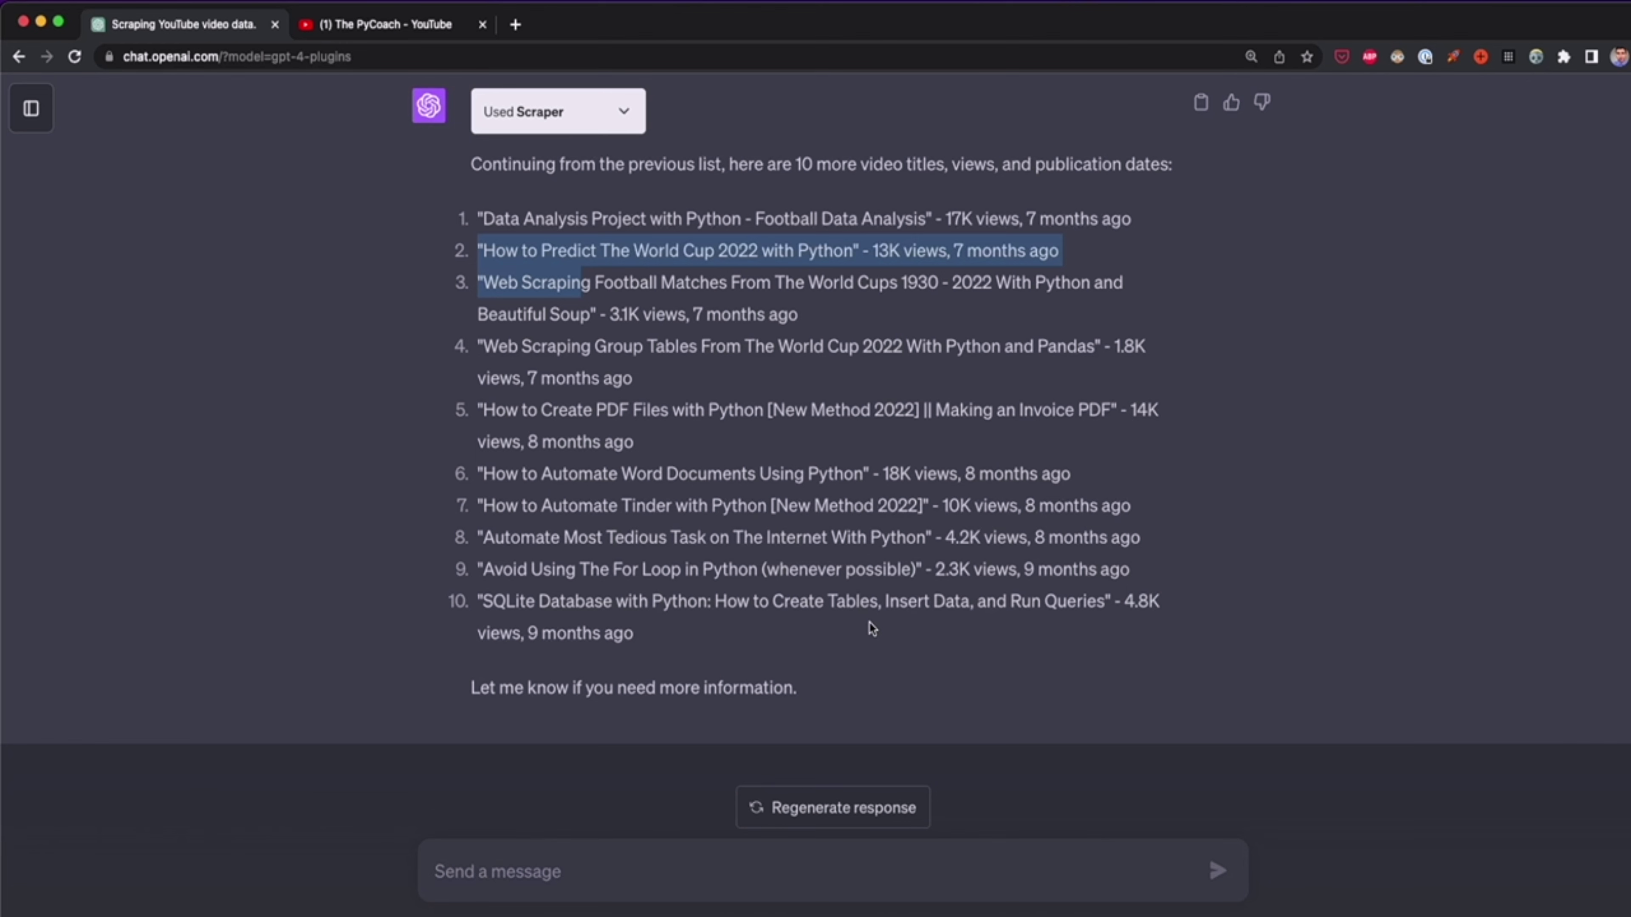
pyautogui.click(798, 653)
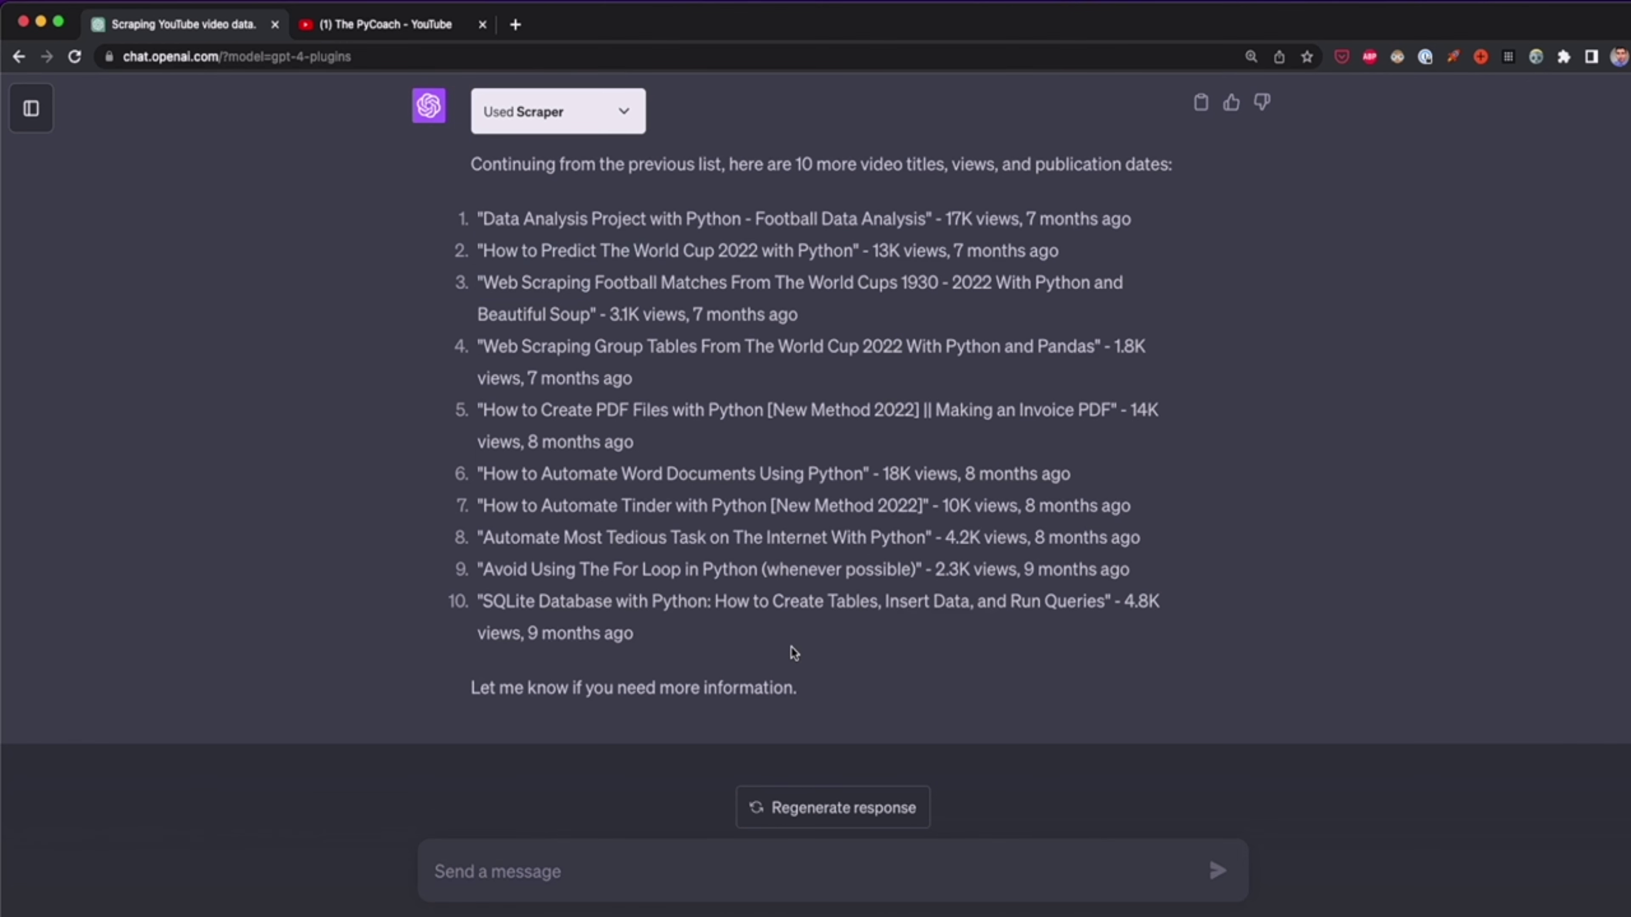
pyautogui.scroll(5, 794, 652)
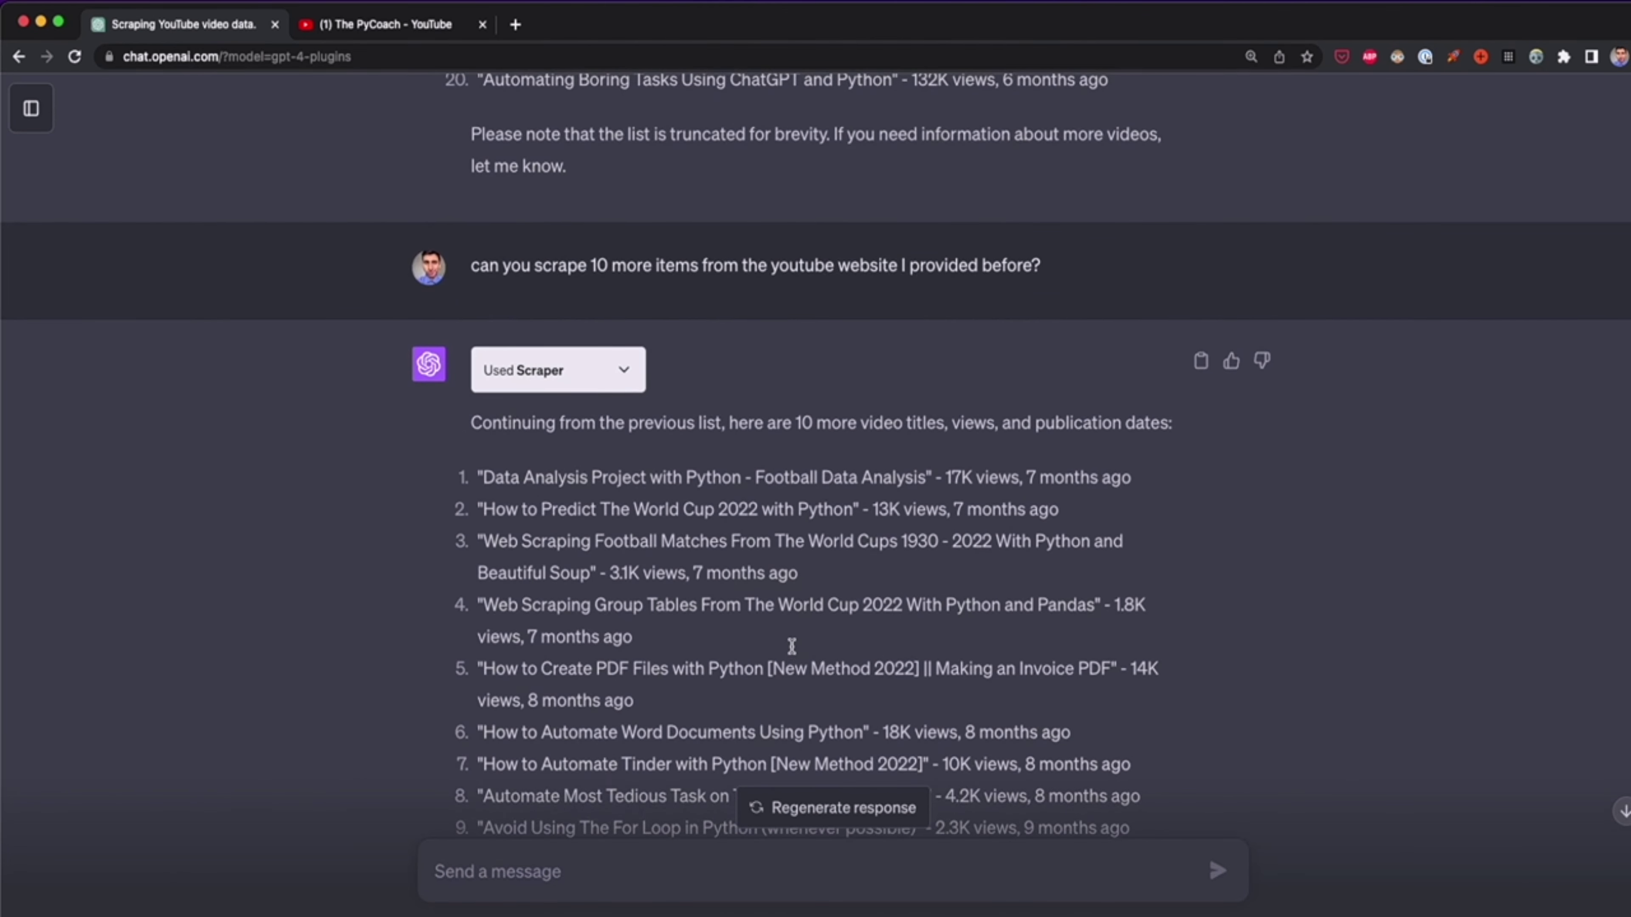
pyautogui.scroll(2, 793, 650)
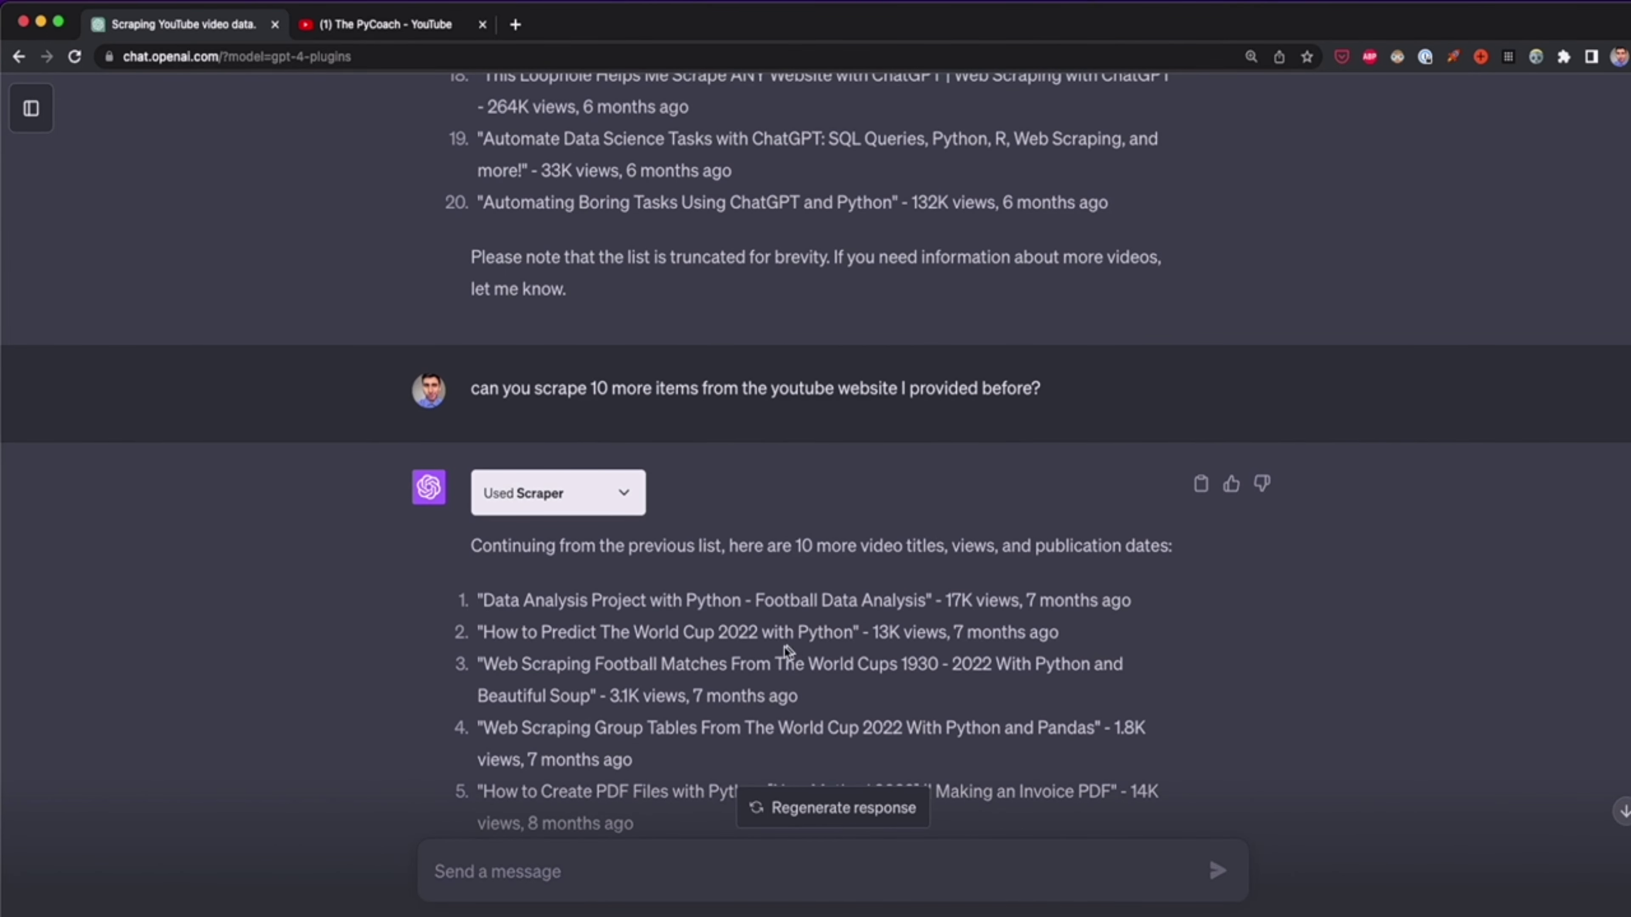
pyautogui.scroll(-6, 786, 650)
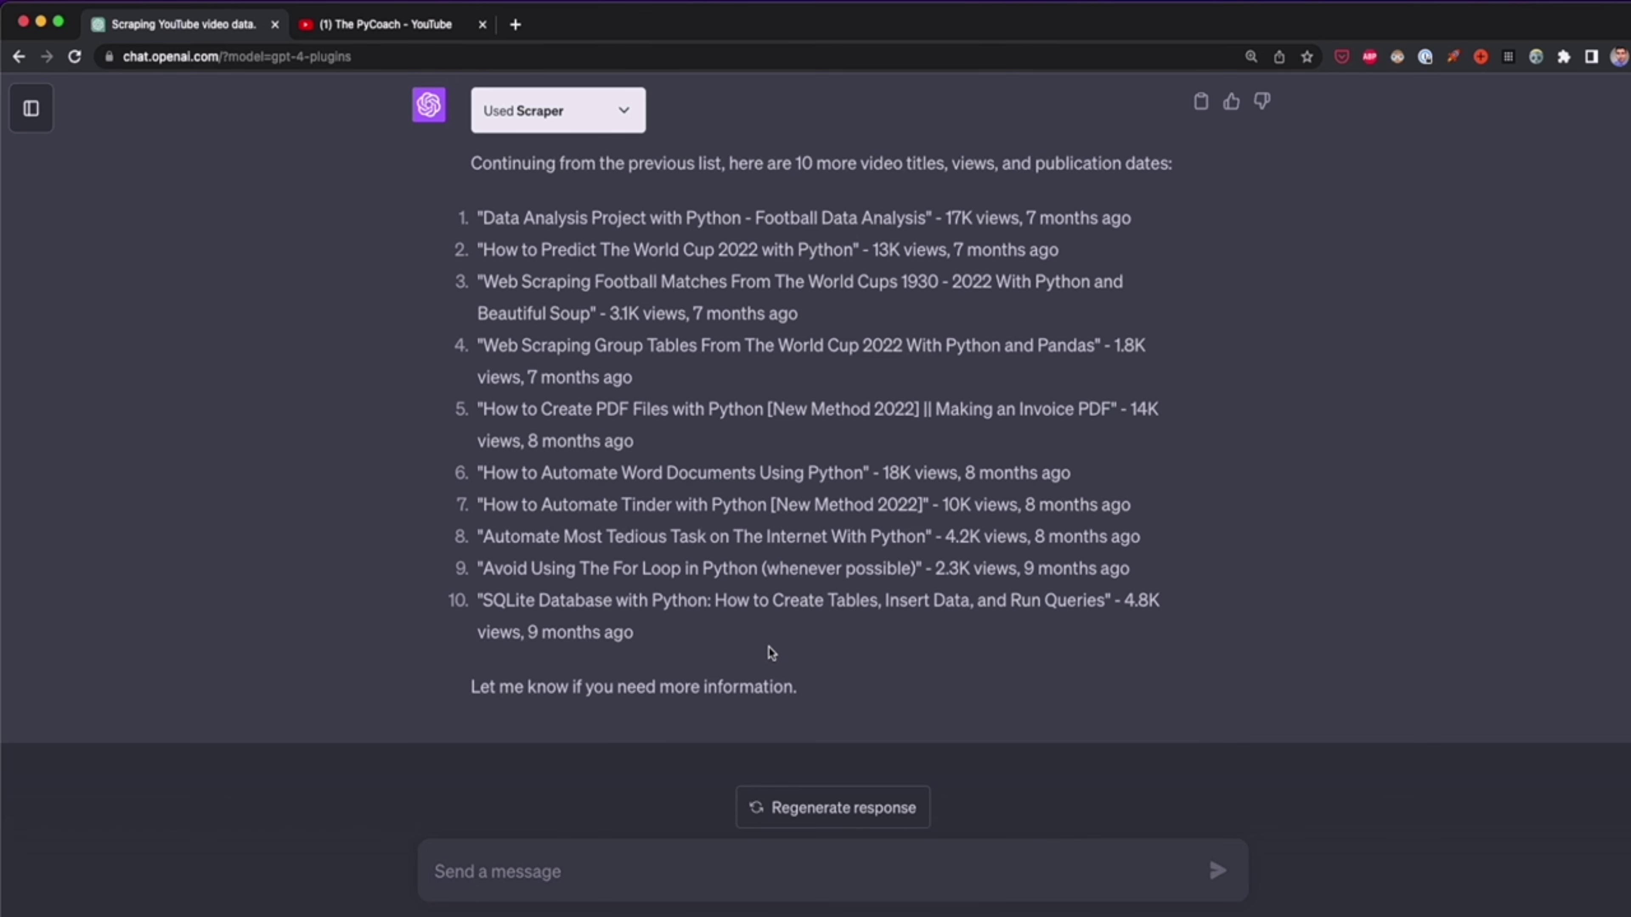
pyautogui.click(674, 863)
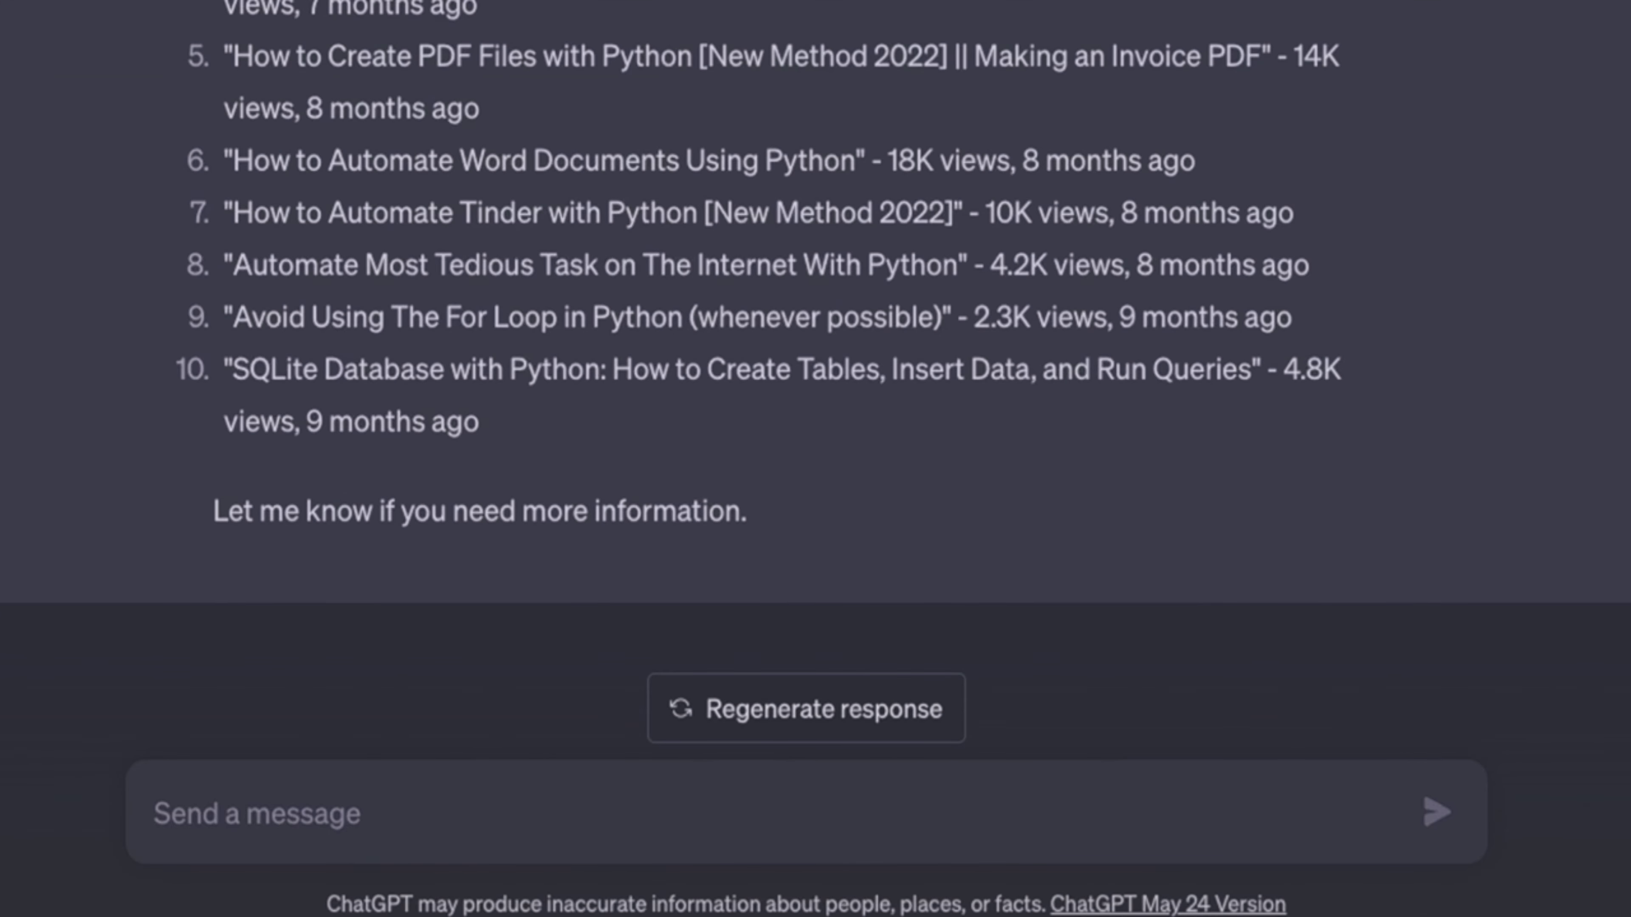
pyautogui.write('can you put the 30 items scraped in a table?')
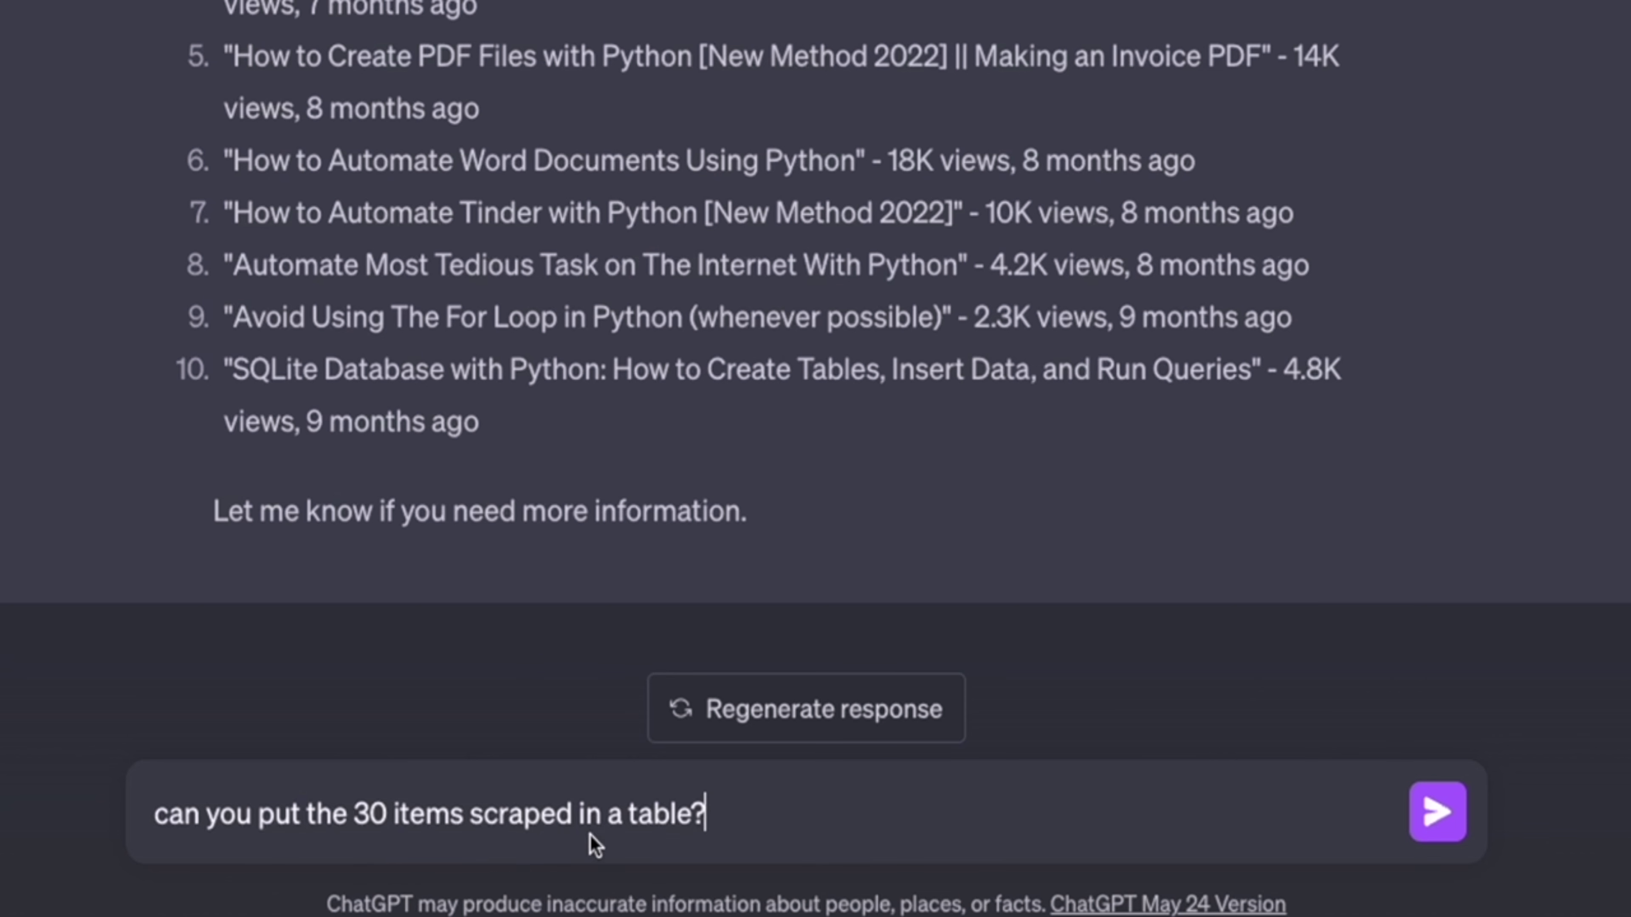
pyautogui.press('Return')
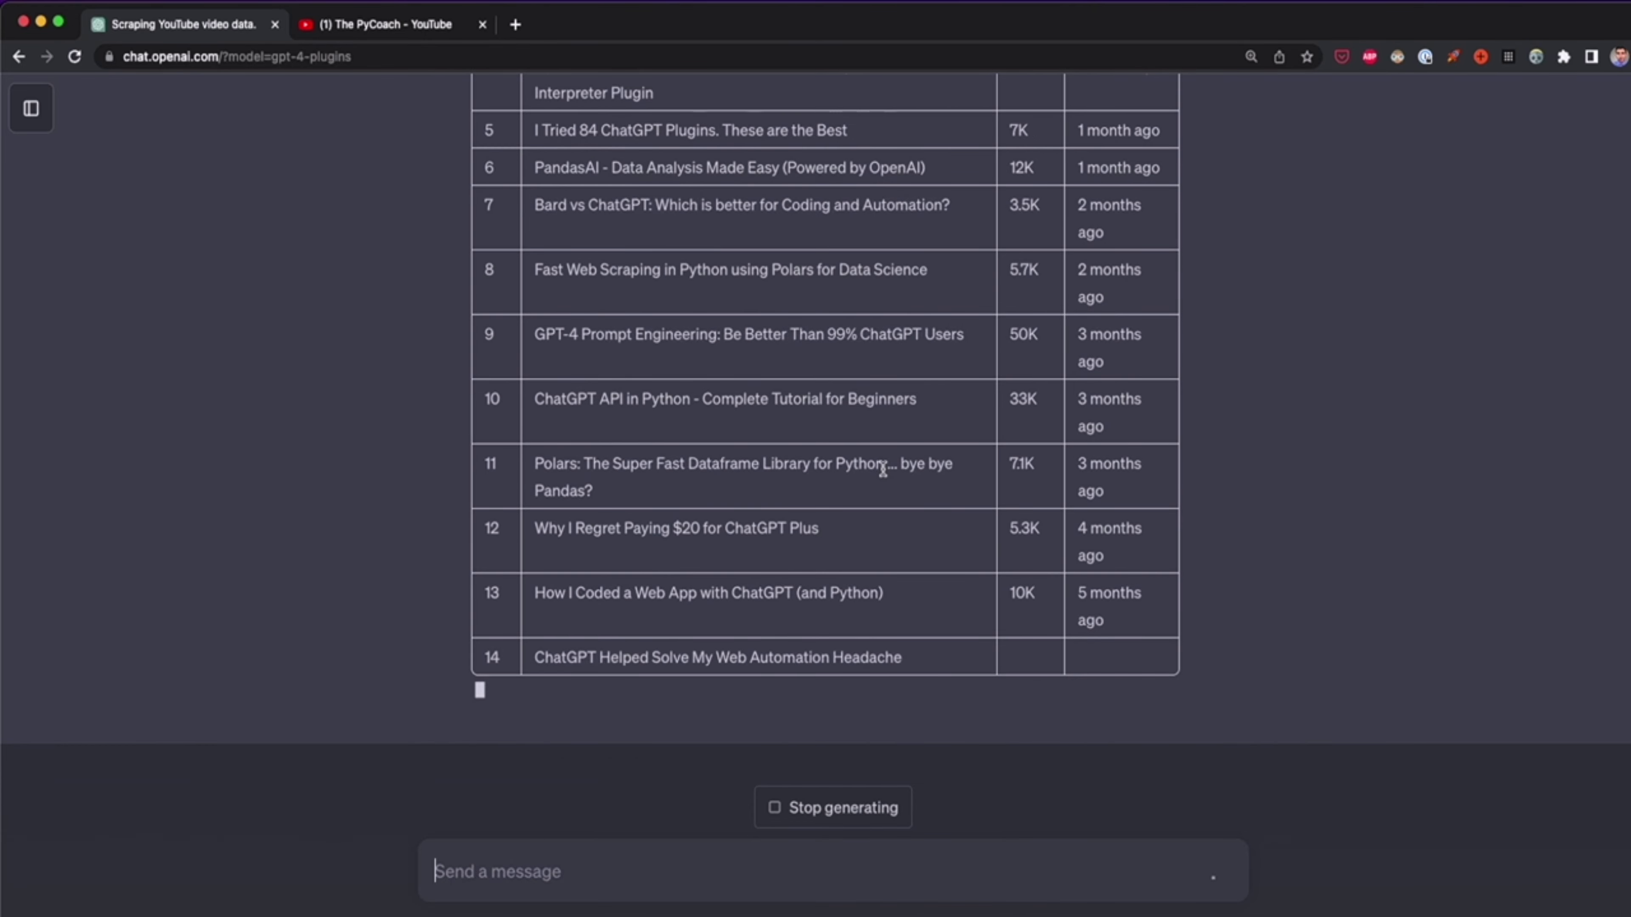
# - Examine the generated table's Title, Views and Published columns from the first row down to row 26
pyautogui.scroll(10, 883, 469)
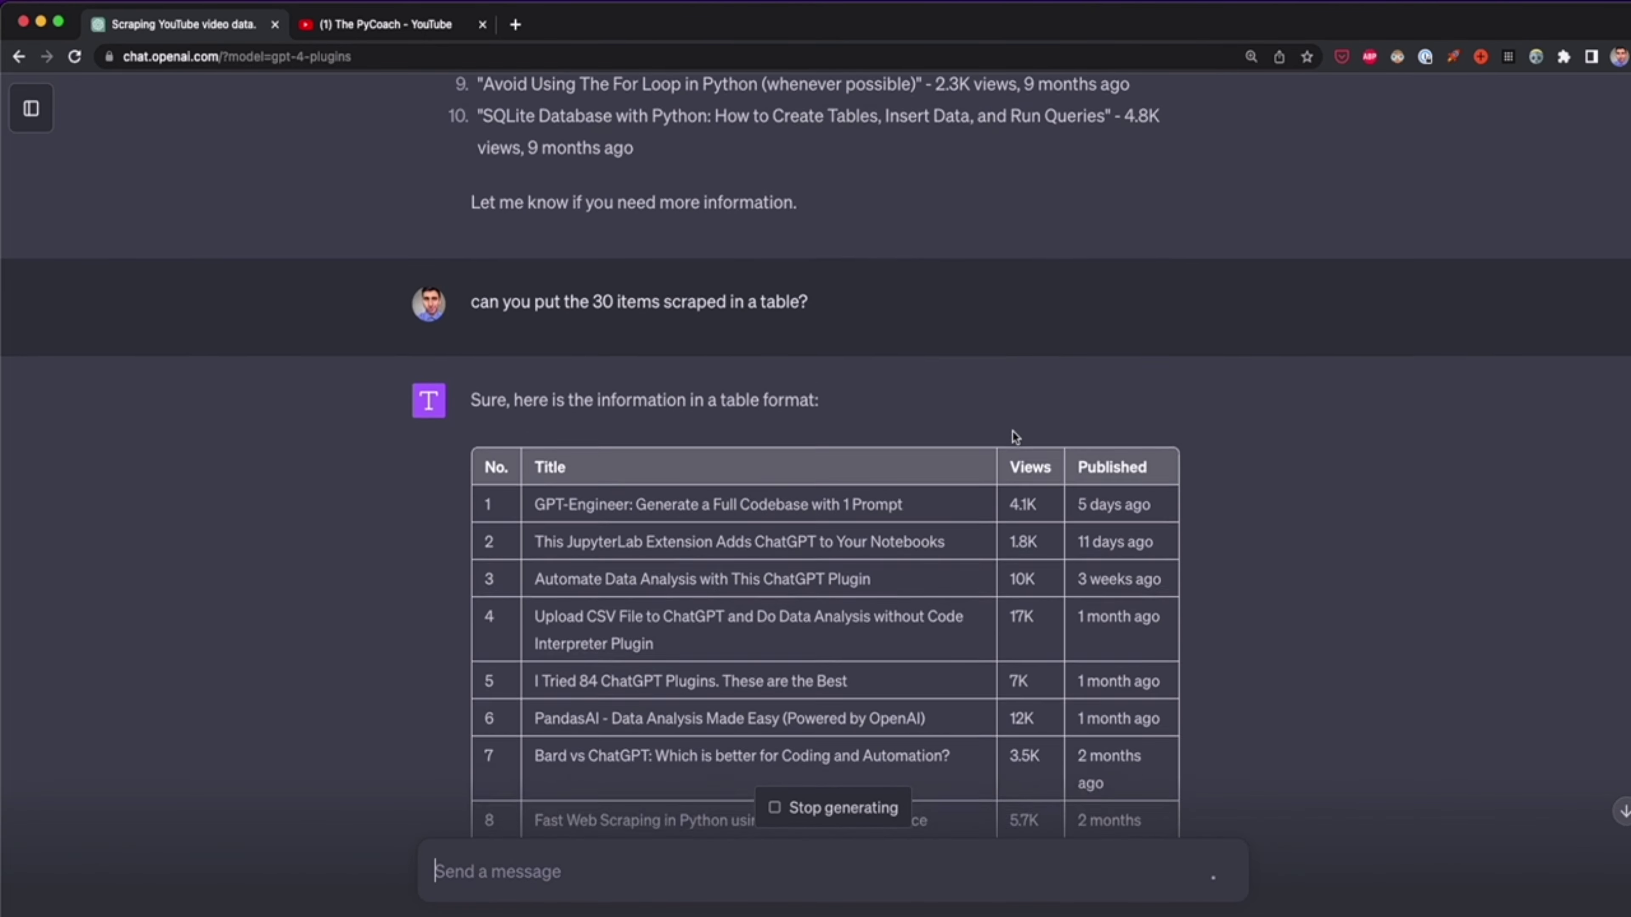
pyautogui.scroll(-10, 1014, 433)
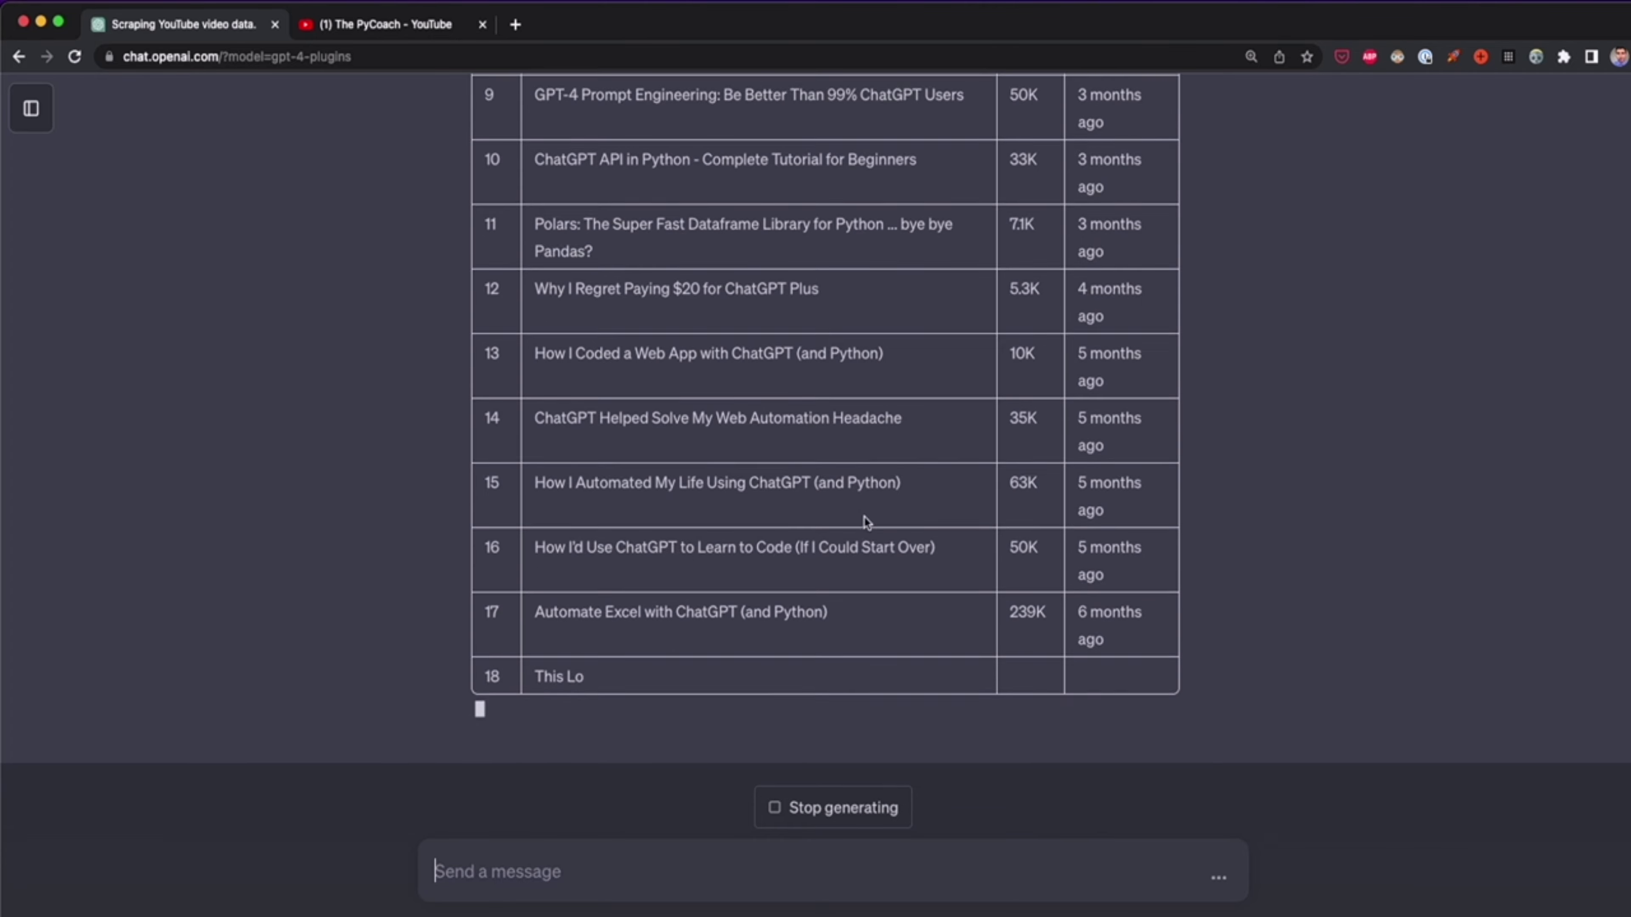
pyautogui.scroll(15, 986, 685)
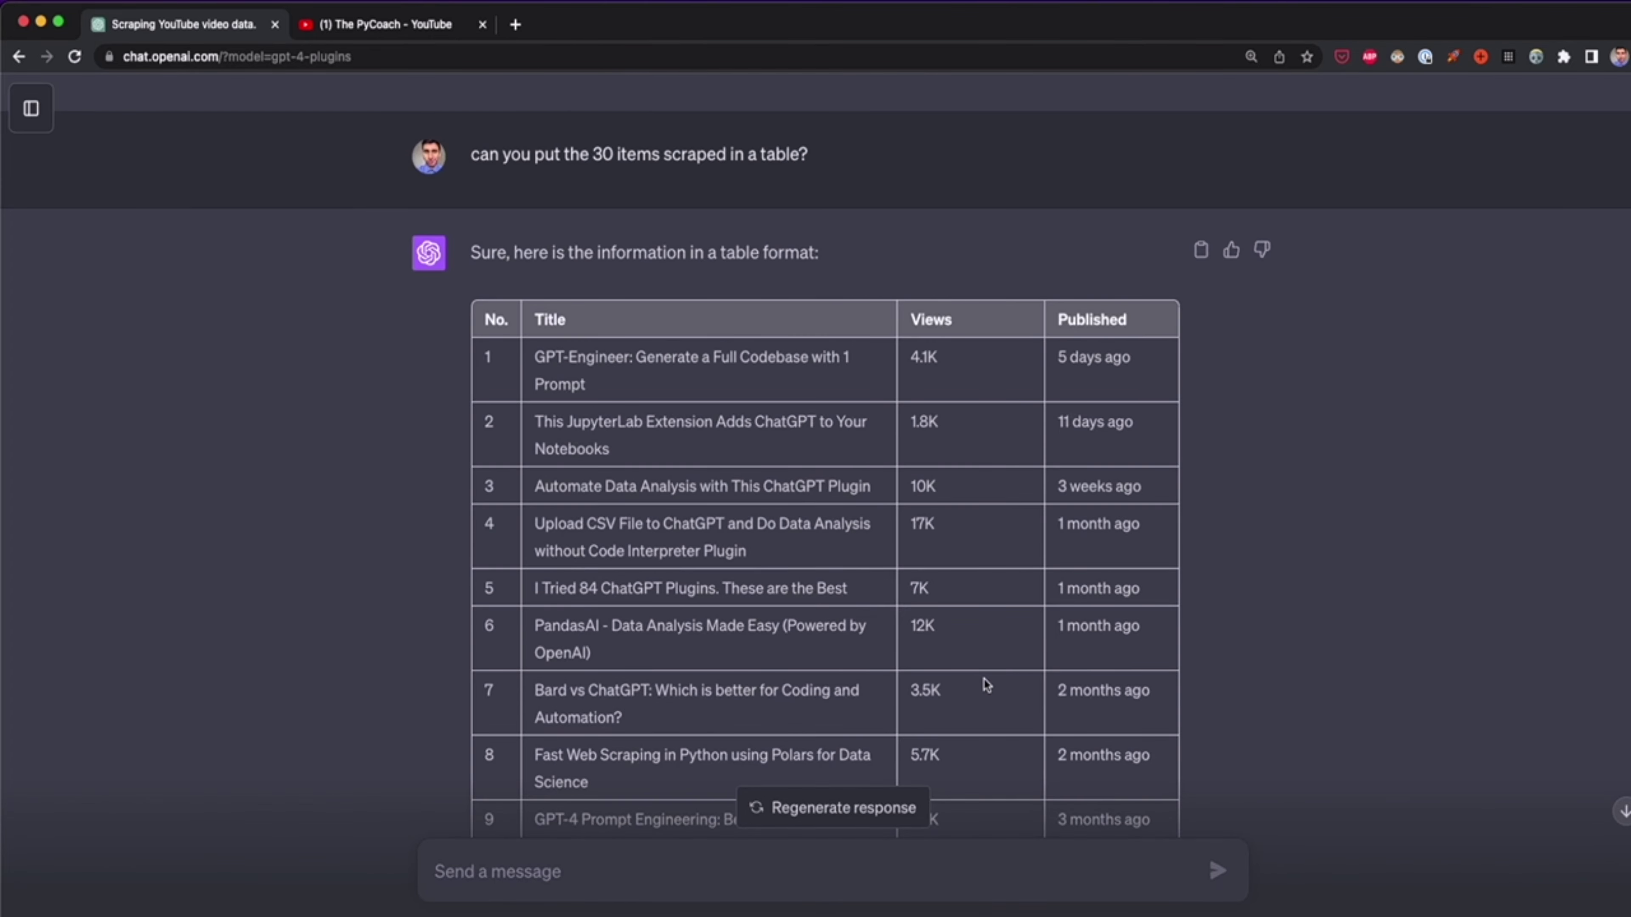
pyautogui.scroll(-15, 987, 684)
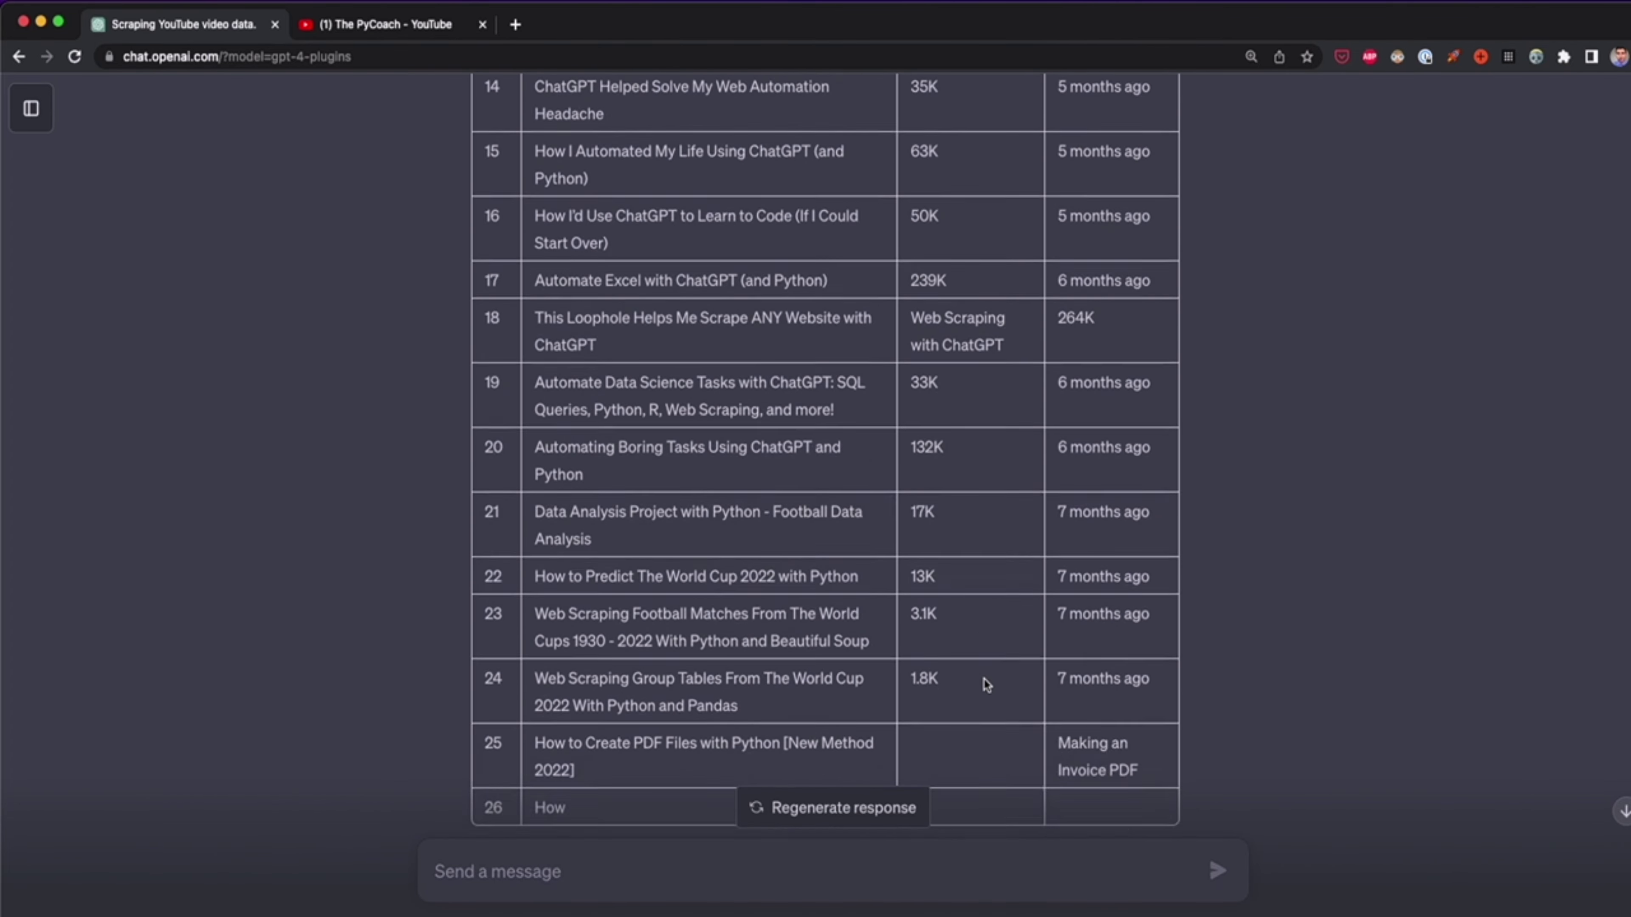
pyautogui.scroll(-5, 987, 685)
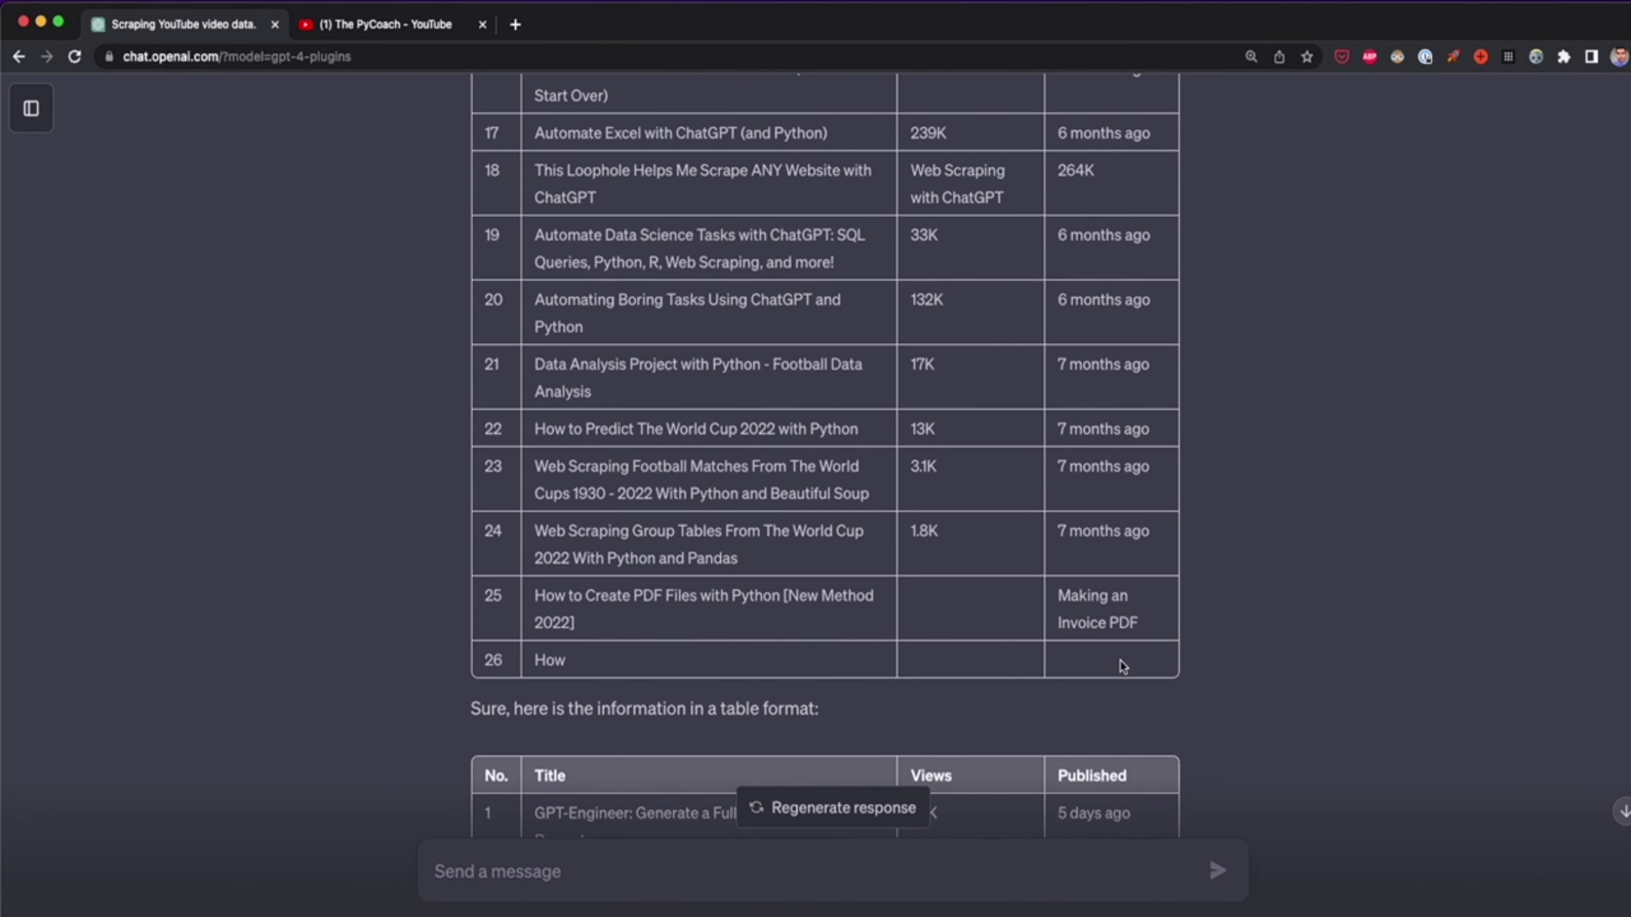
pyautogui.scroll(1, 597, 719)
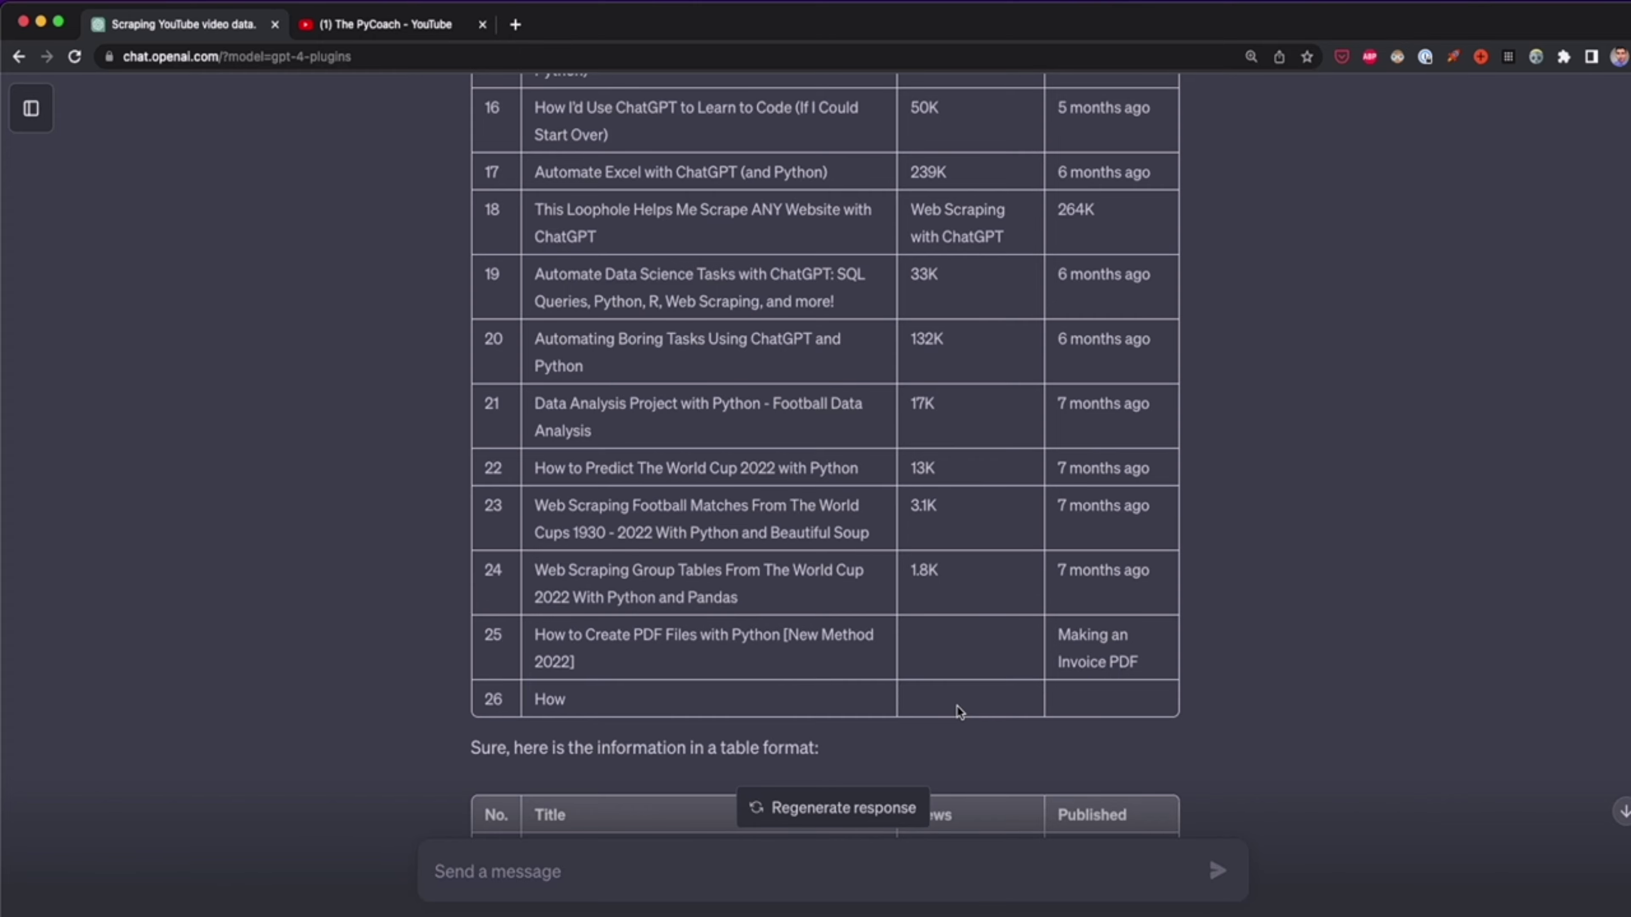
pyautogui.scroll(18, 958, 706)
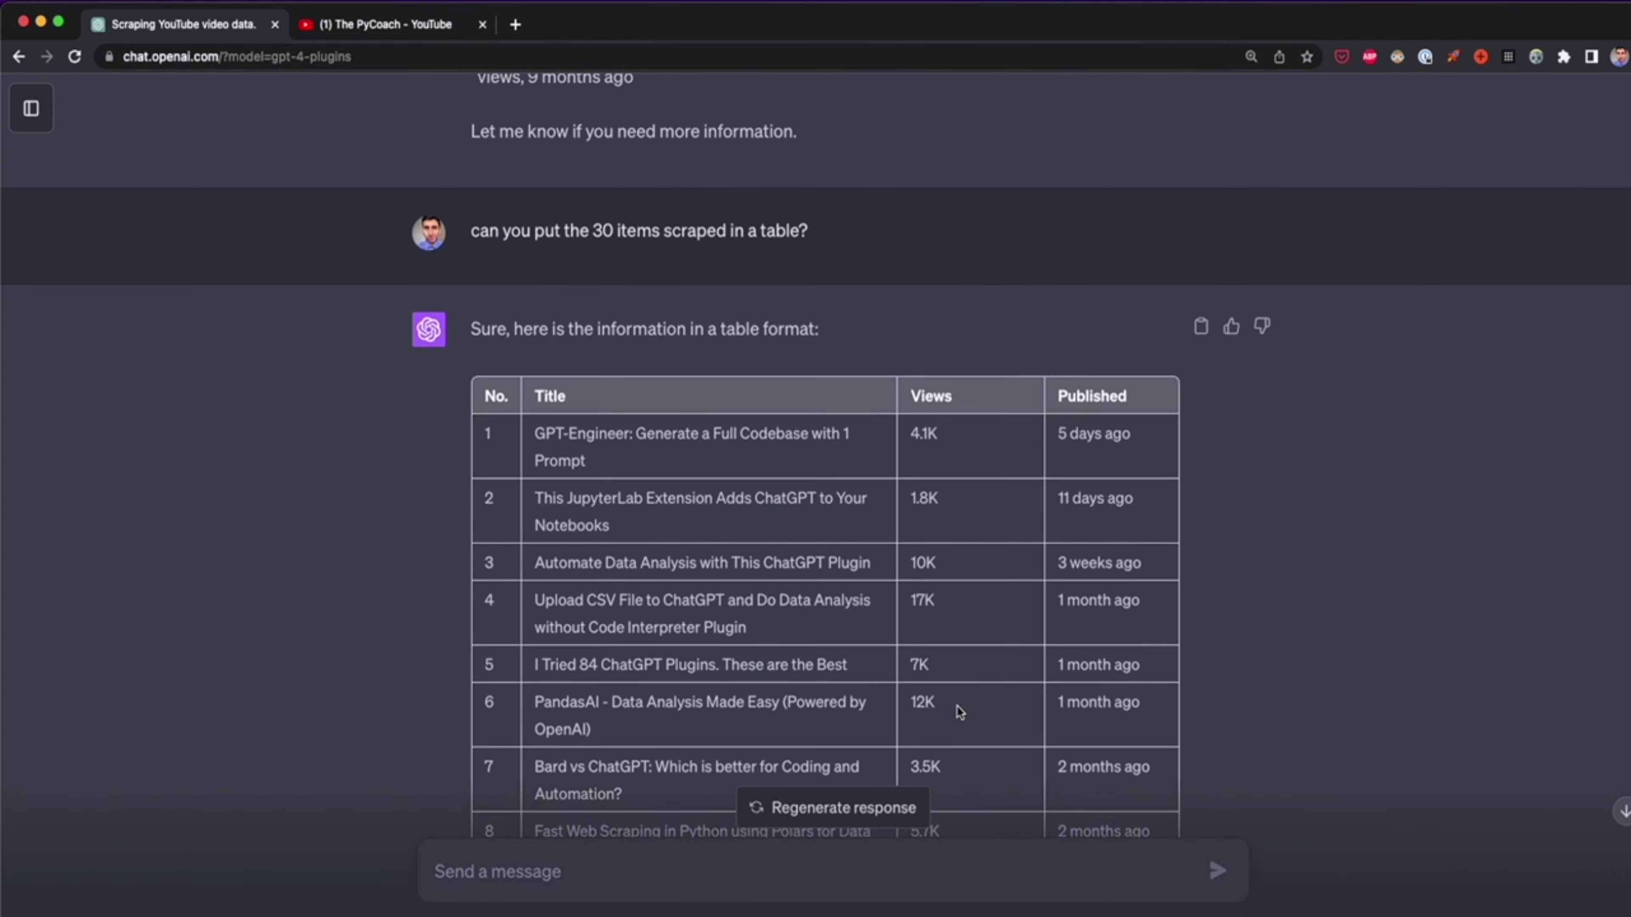
# - Check the table's final rows and the repeated table below it, highlighting the first table's contents up to its header
pyautogui.scroll(-15, 1014, 689)
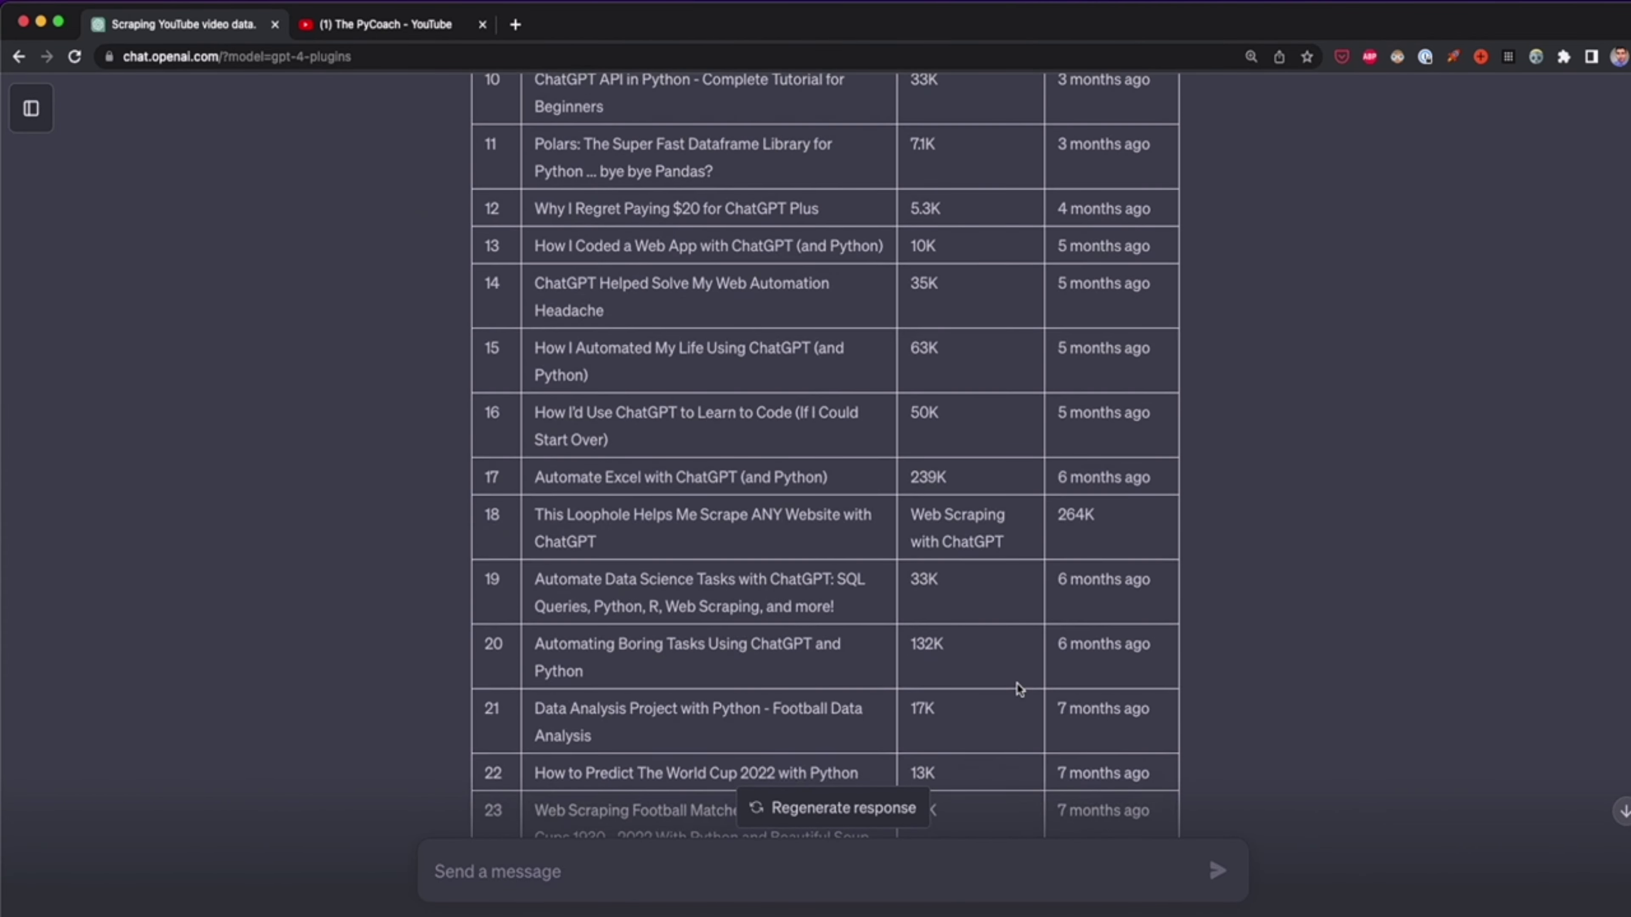
pyautogui.scroll(-3, 1019, 689)
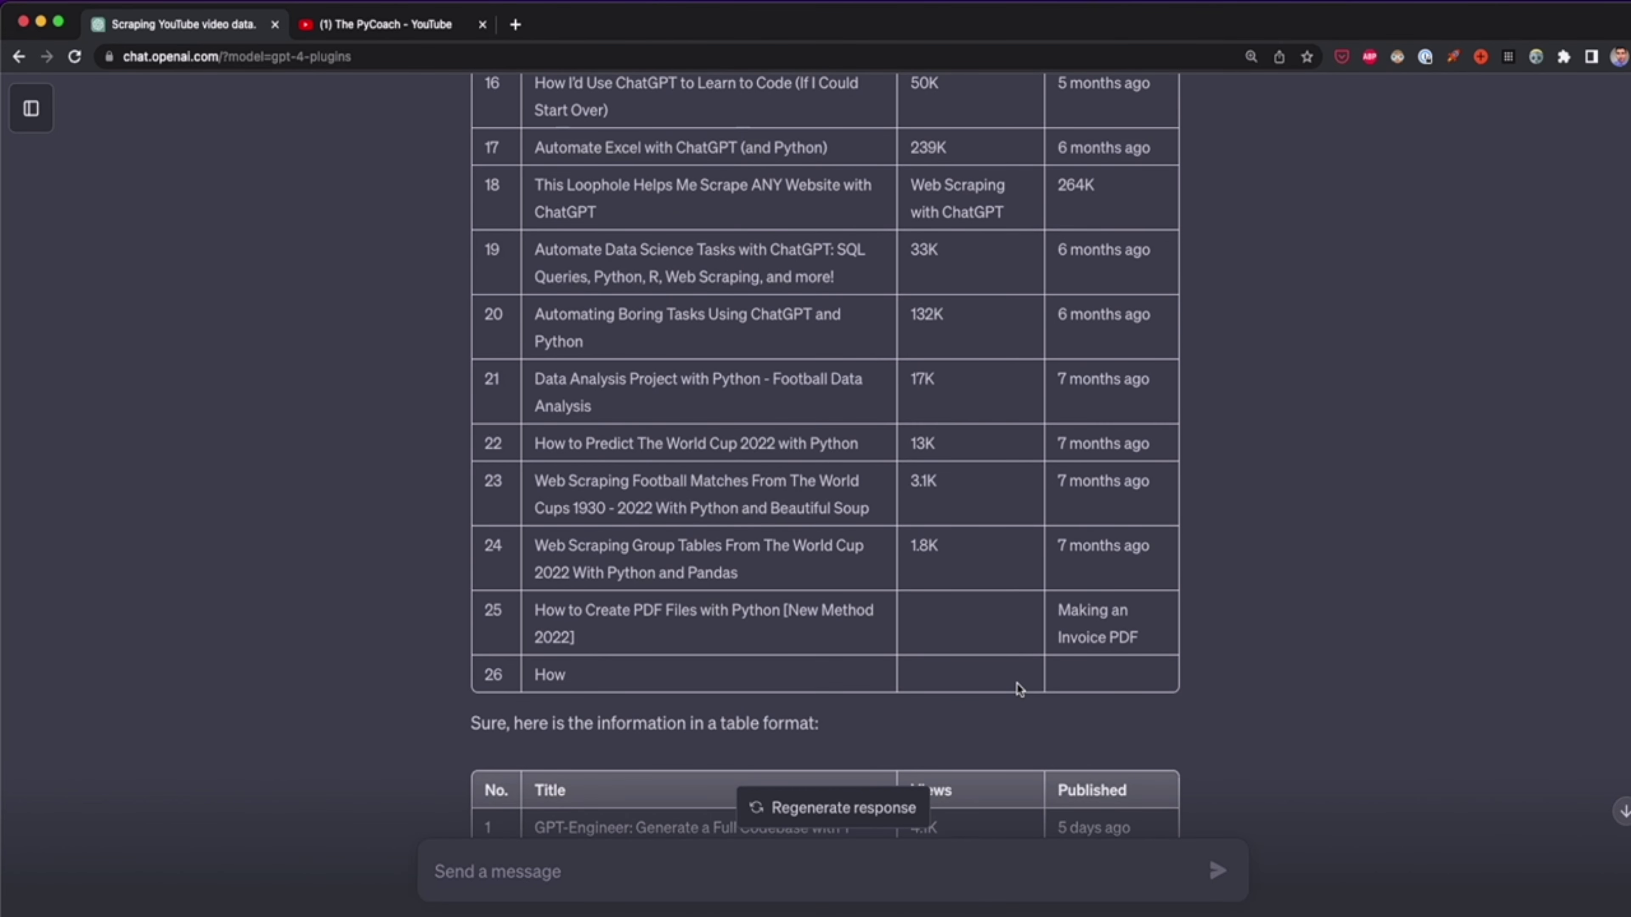
pyautogui.scroll(2, 1020, 688)
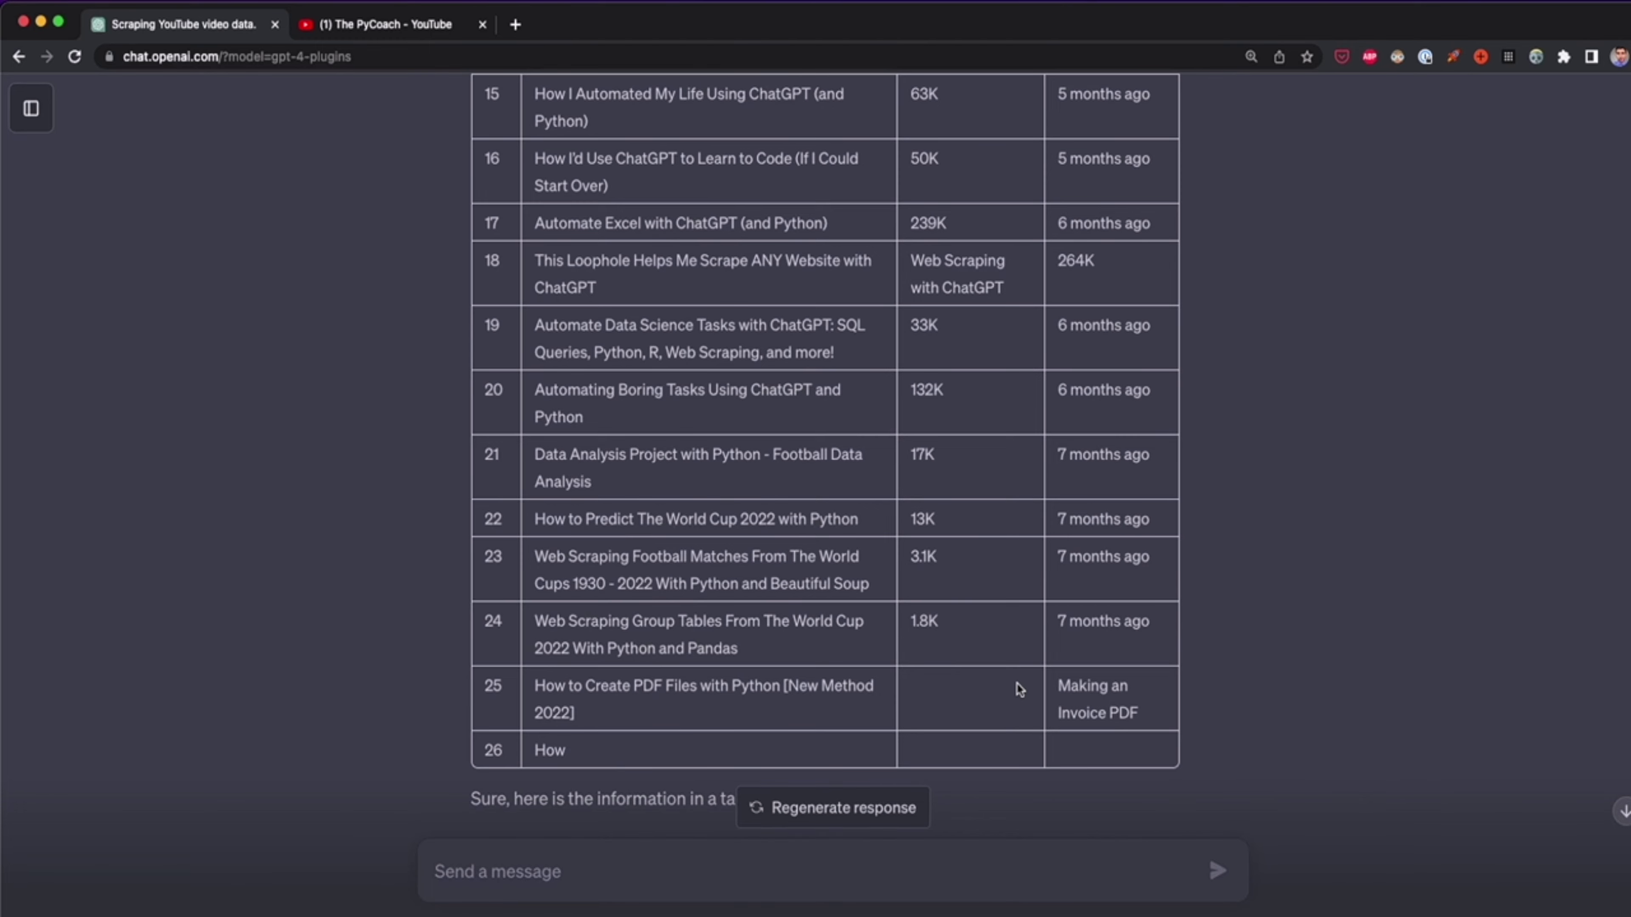
pyautogui.scroll(-20, 1019, 689)
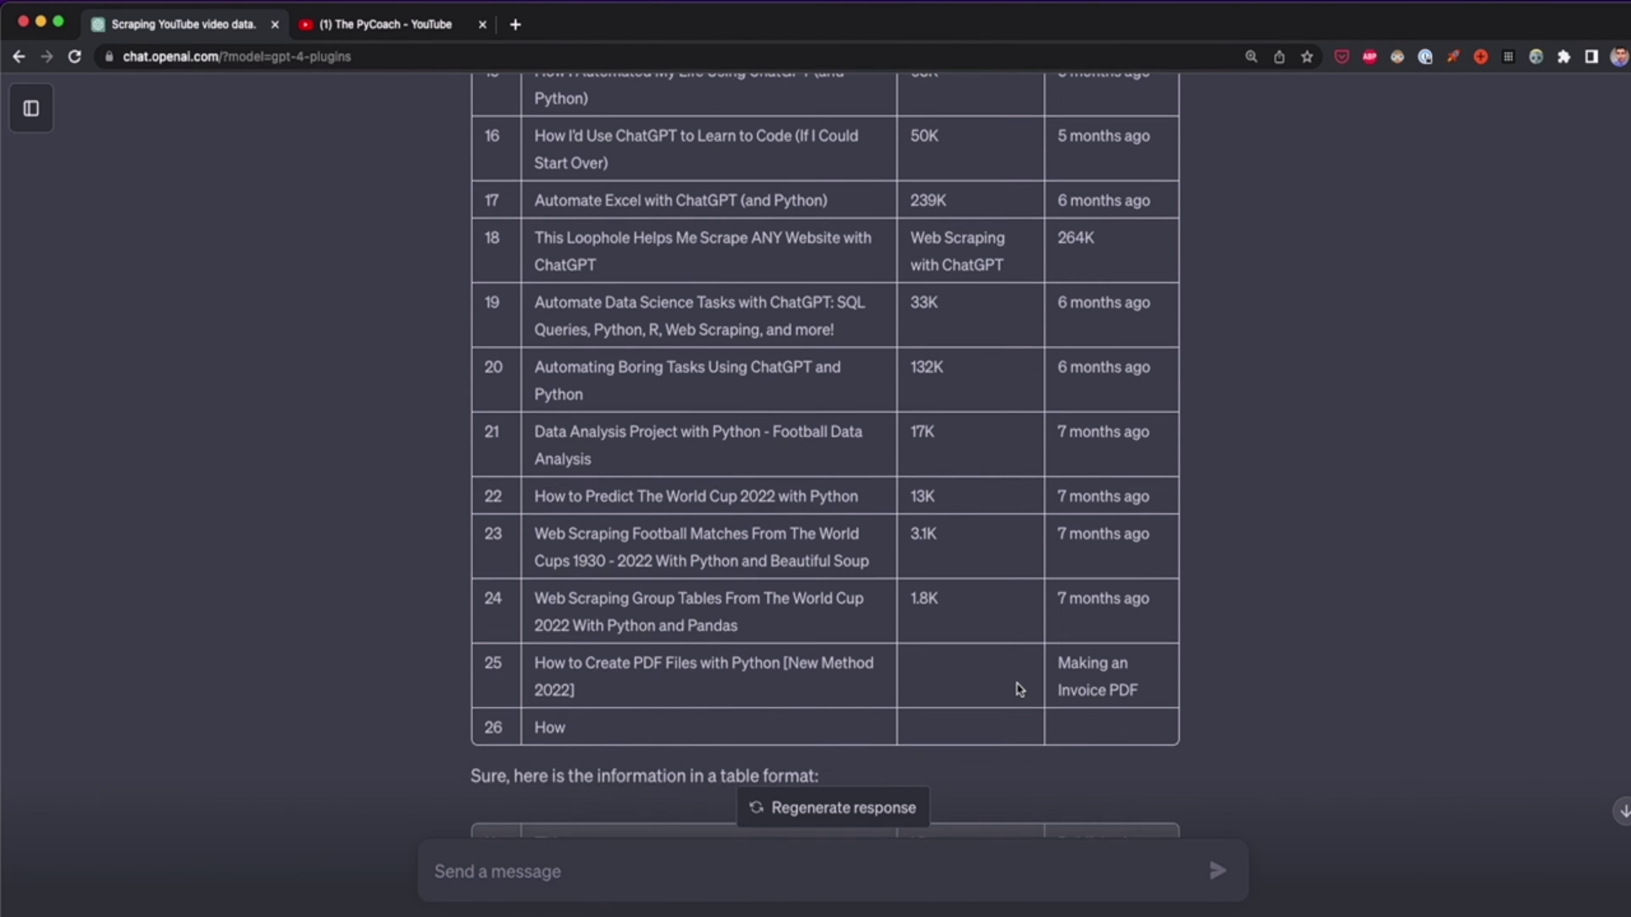
pyautogui.scroll(12, 1019, 688)
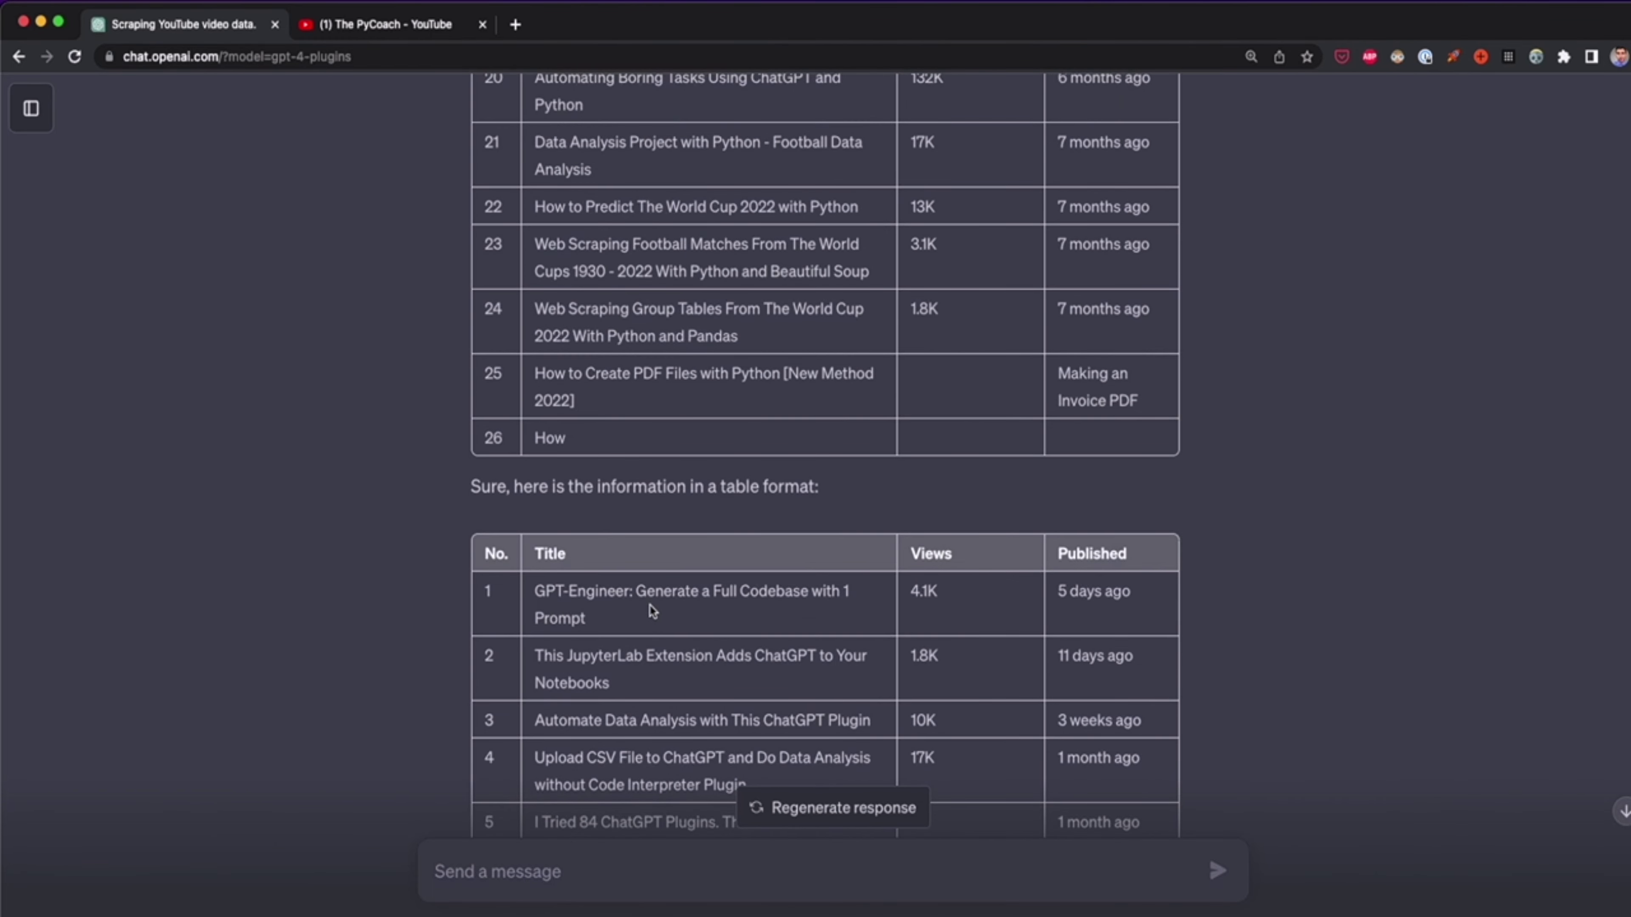
pyautogui.scroll(-5, 611, 598)
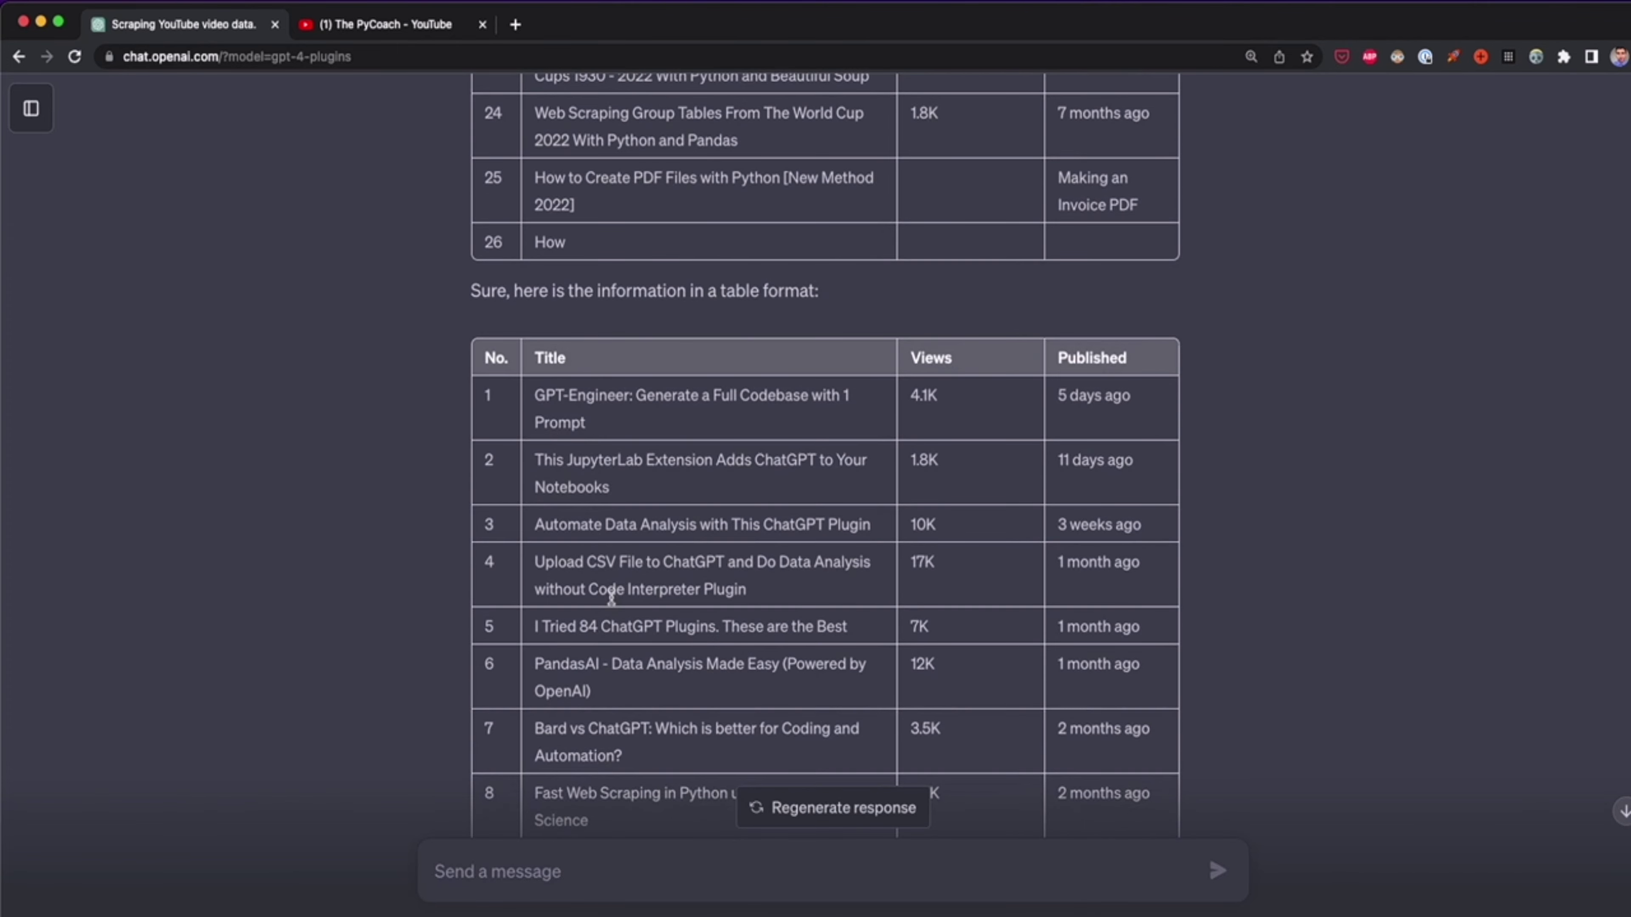
pyautogui.scroll(-20, 611, 597)
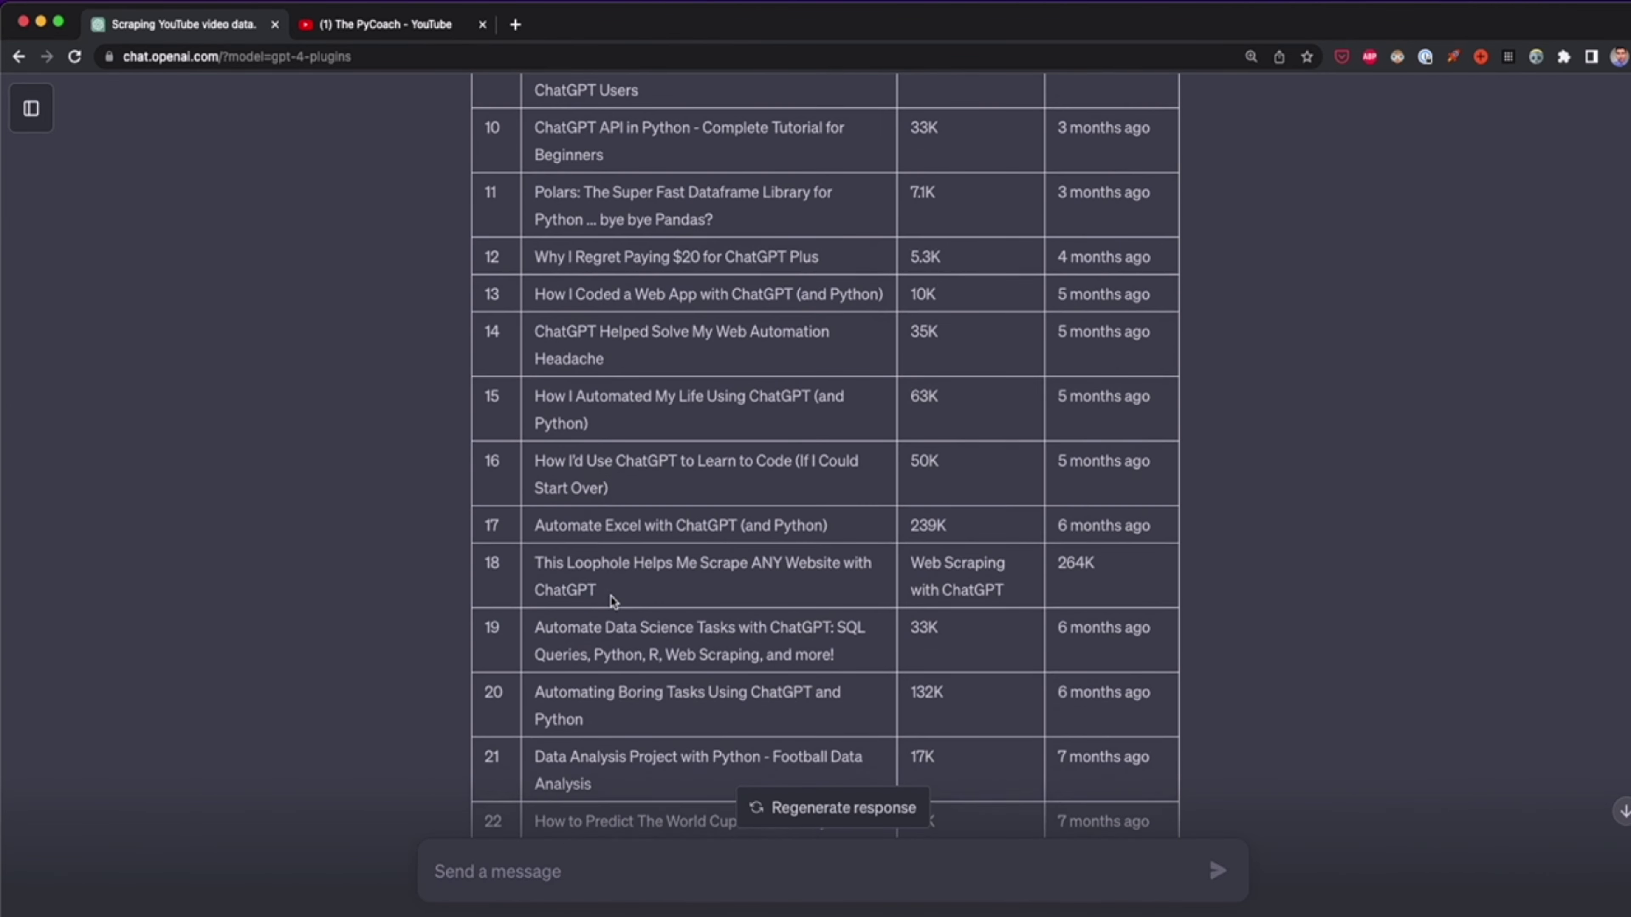
pyautogui.scroll(-2, 611, 597)
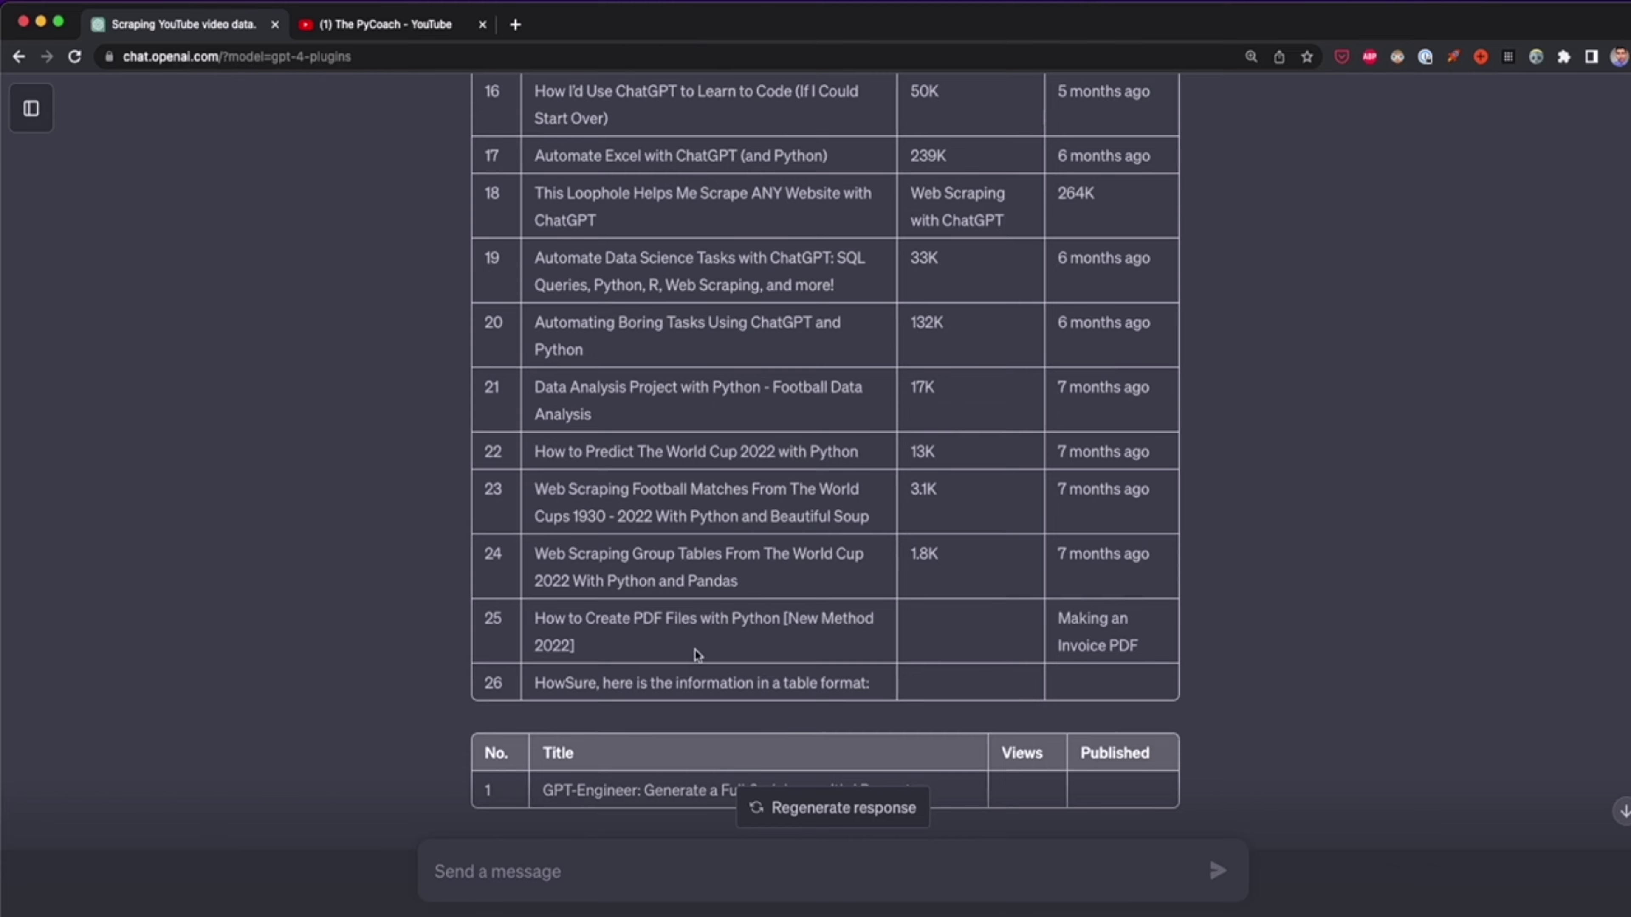
pyautogui.scroll(-10, 698, 655)
pyautogui.scroll(11, 703, 656)
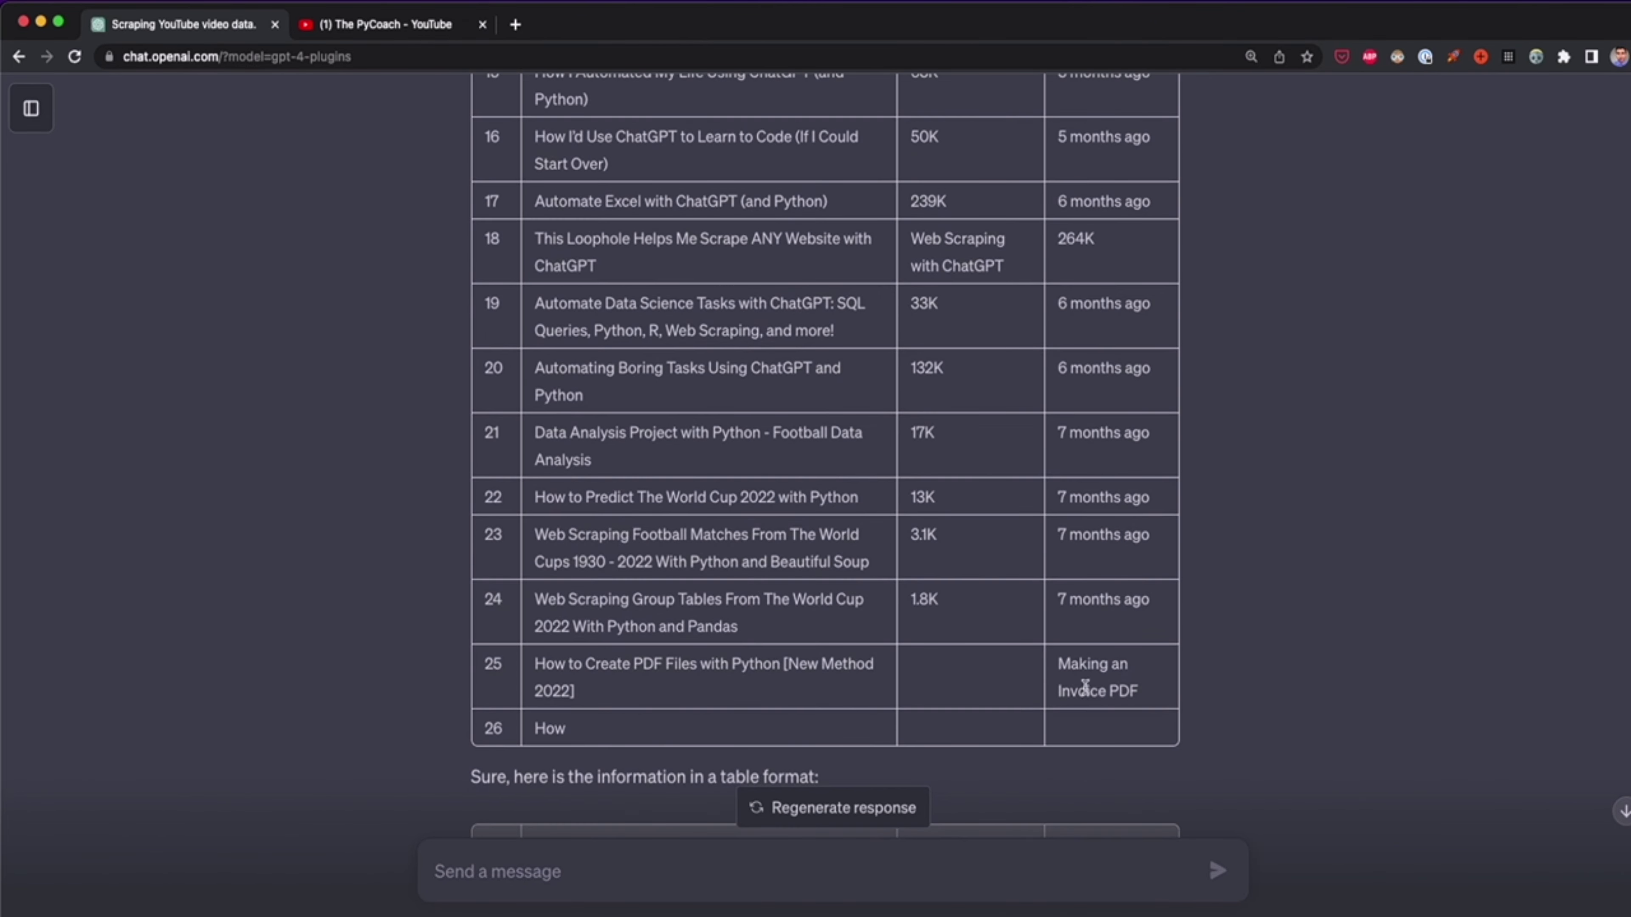
pyautogui.moveTo(1165, 704); pyautogui.dragTo(471, 302)
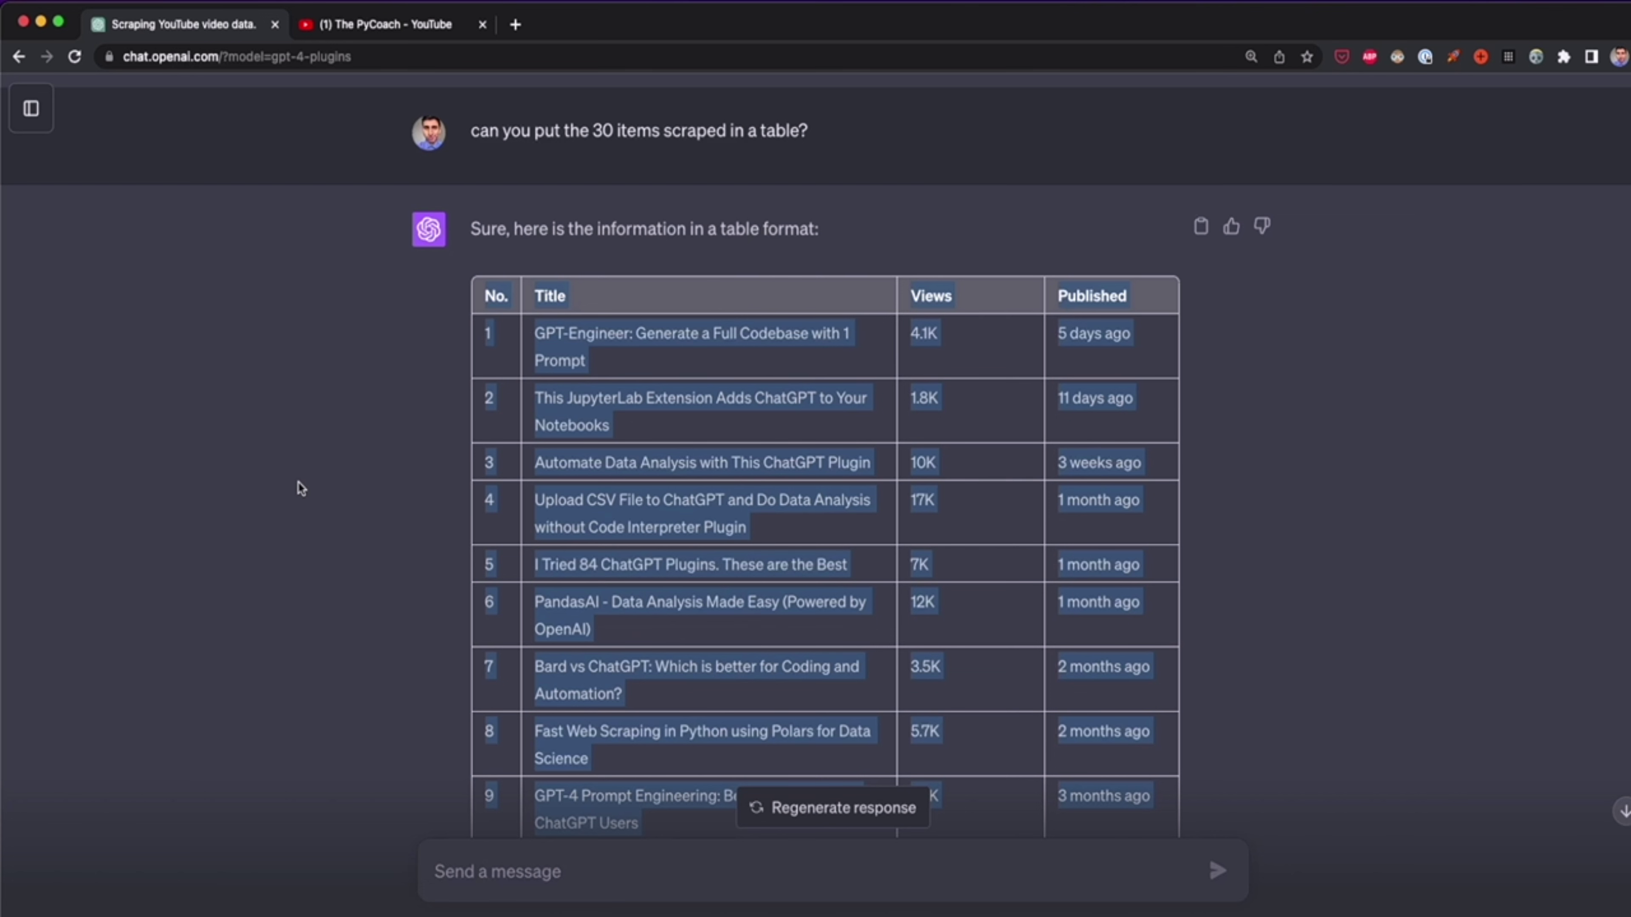
pyautogui.click(557, 510)
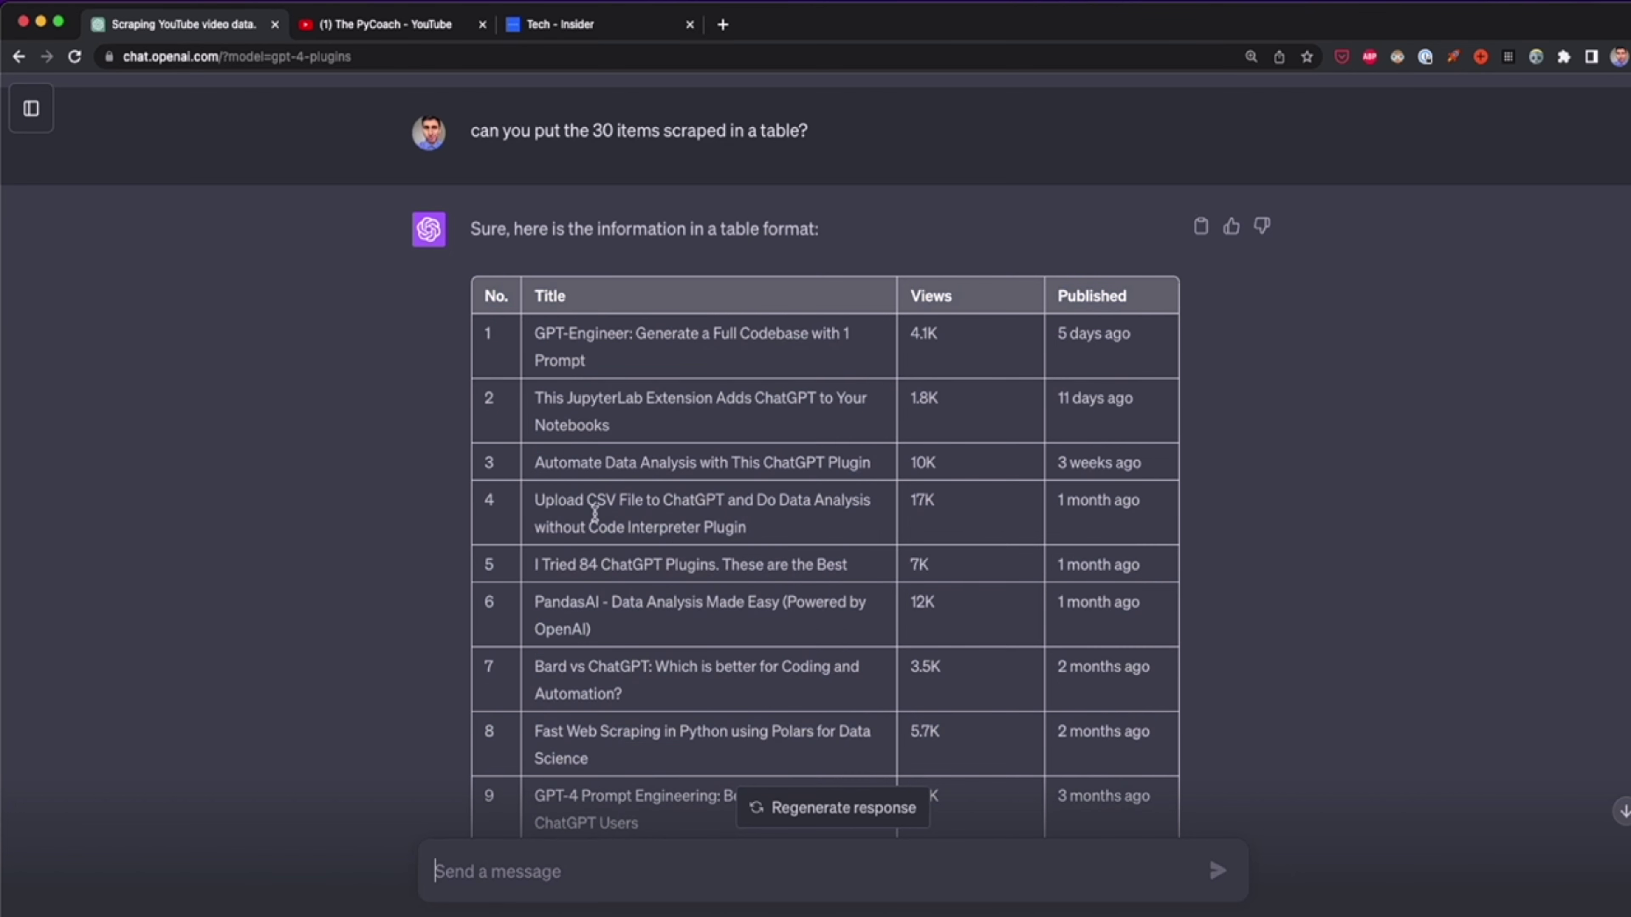
# - Switch to Insider's Tech page and examine the article headlines, publication dates and descriptions, highlighting the lead article's description
pyautogui.click(565, 24)
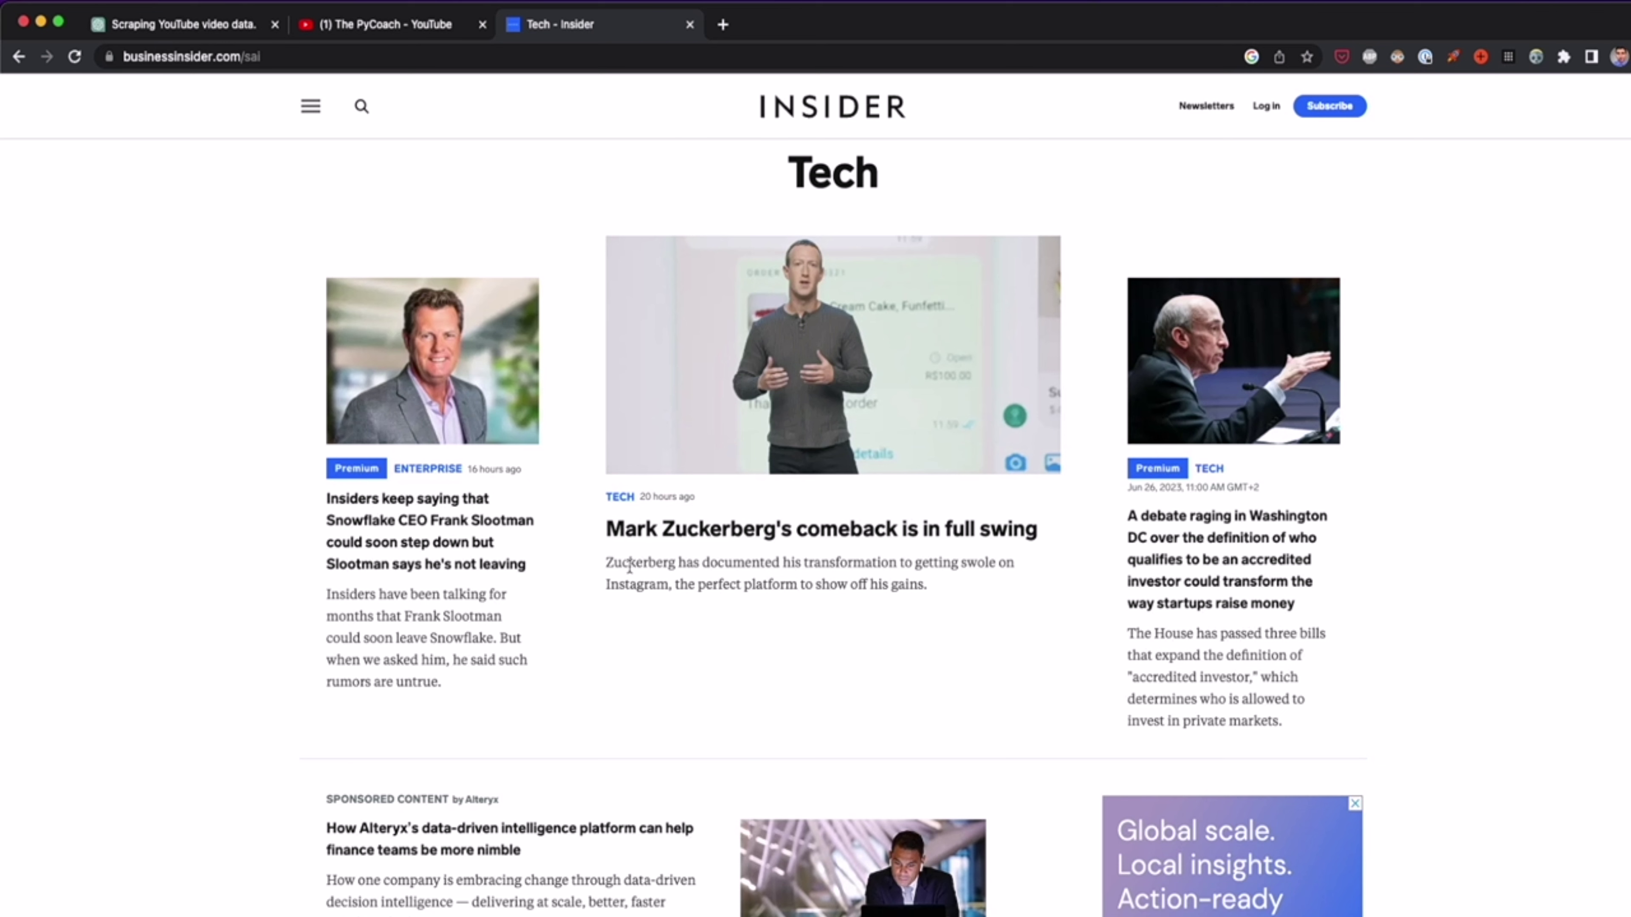
pyautogui.moveTo(932, 588); pyautogui.dragTo(659, 554)
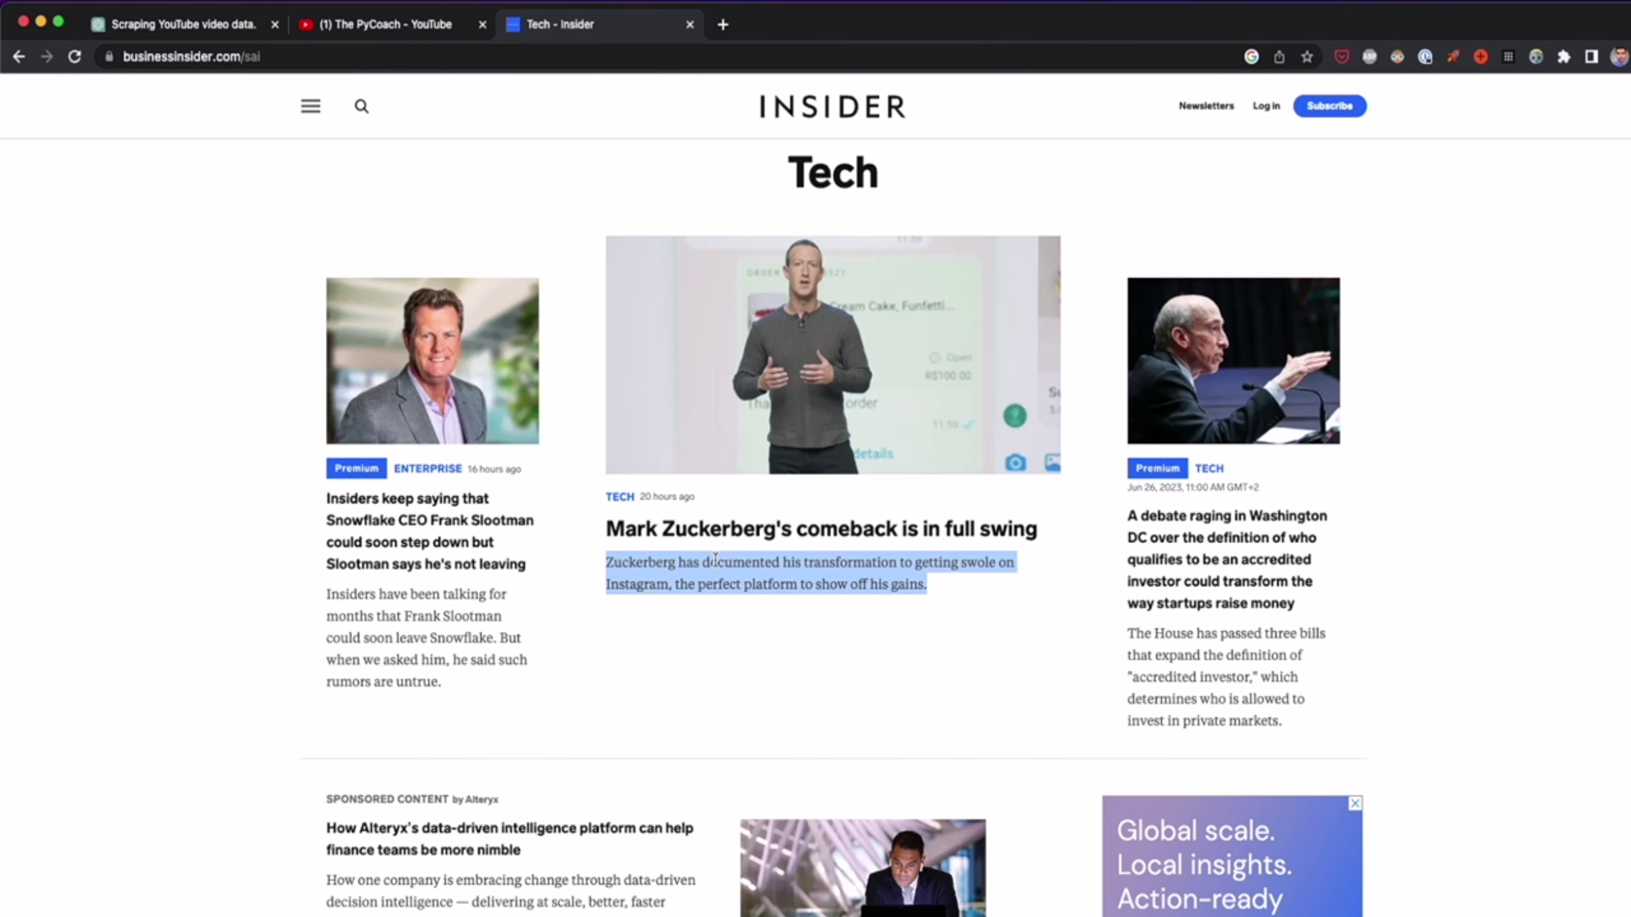
pyautogui.scroll(-15, 274, 665)
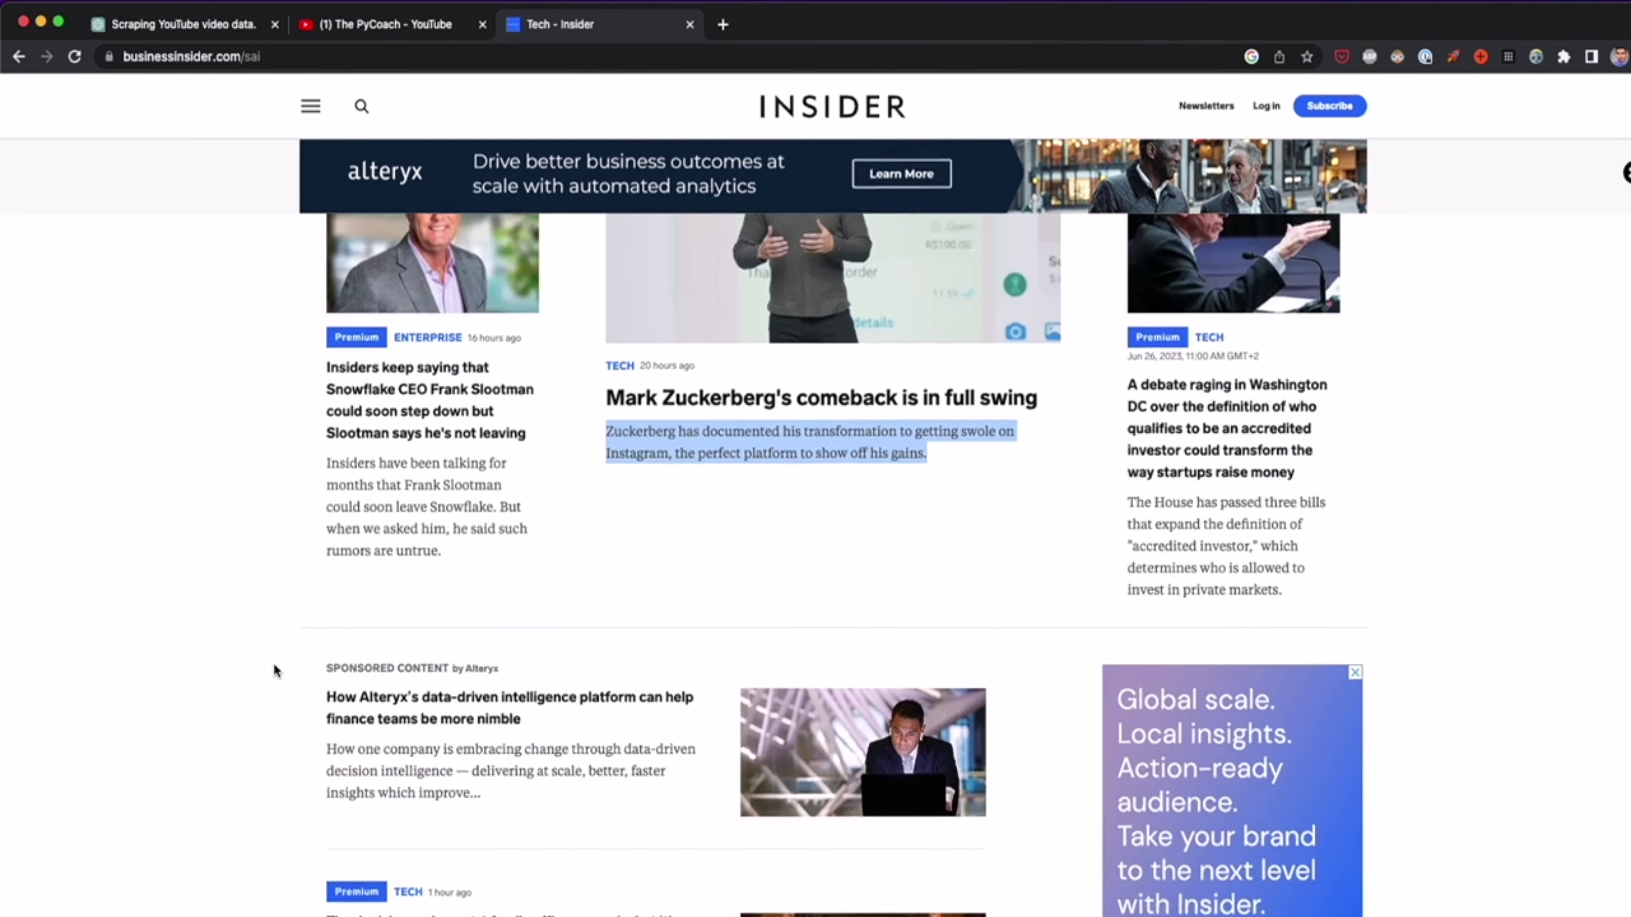
pyautogui.scroll(-10, 273, 663)
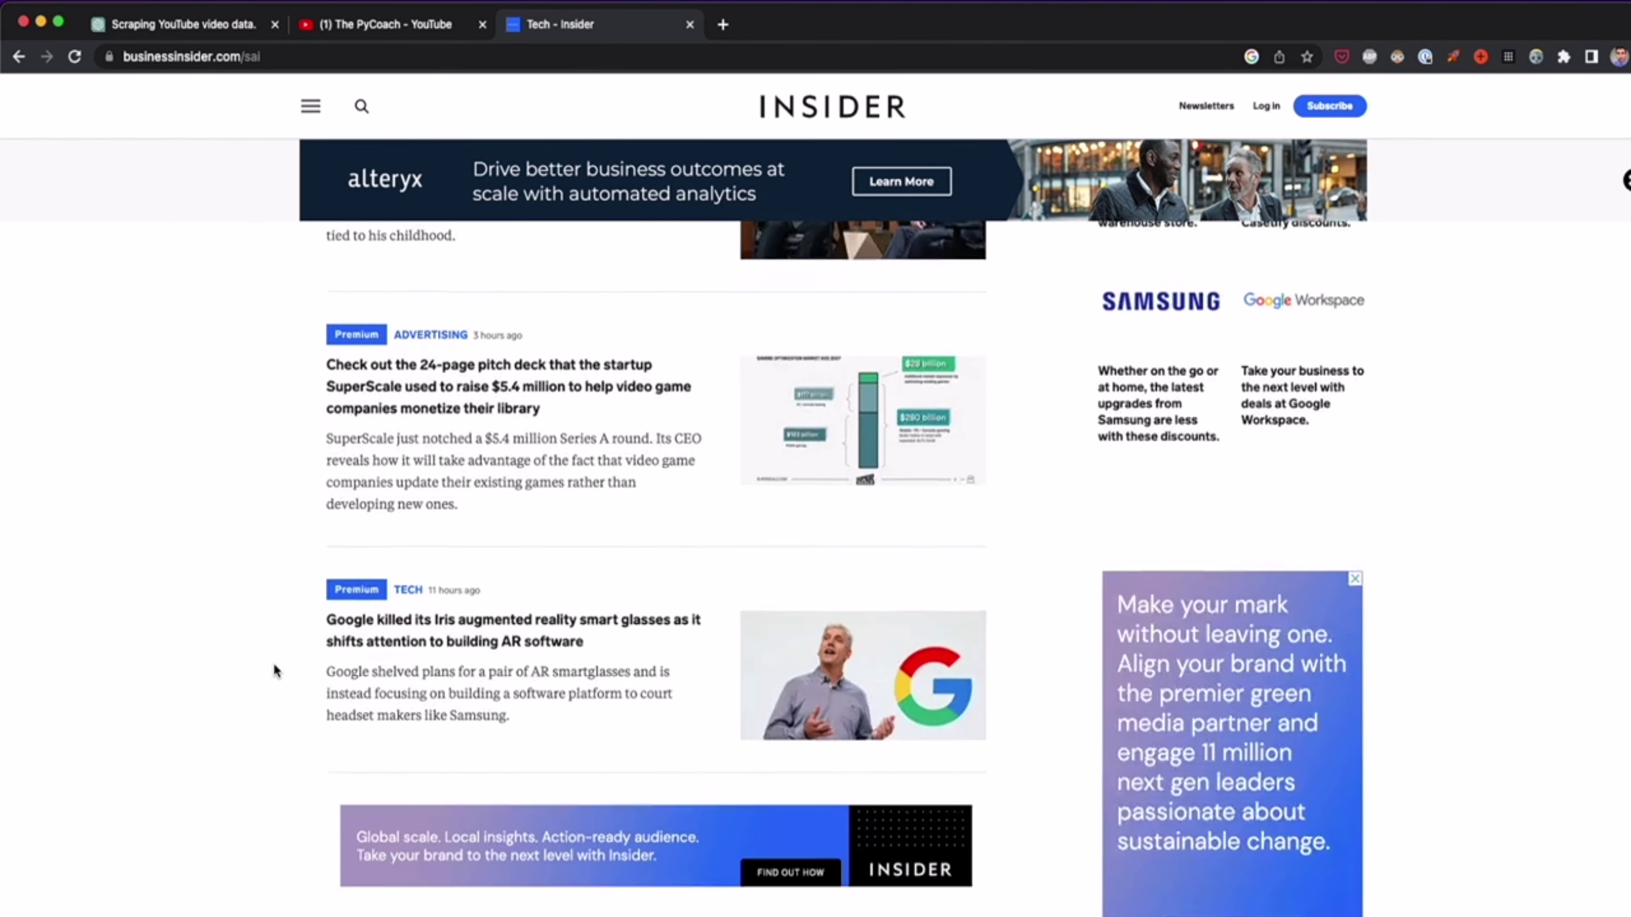
pyautogui.scroll(20, 273, 663)
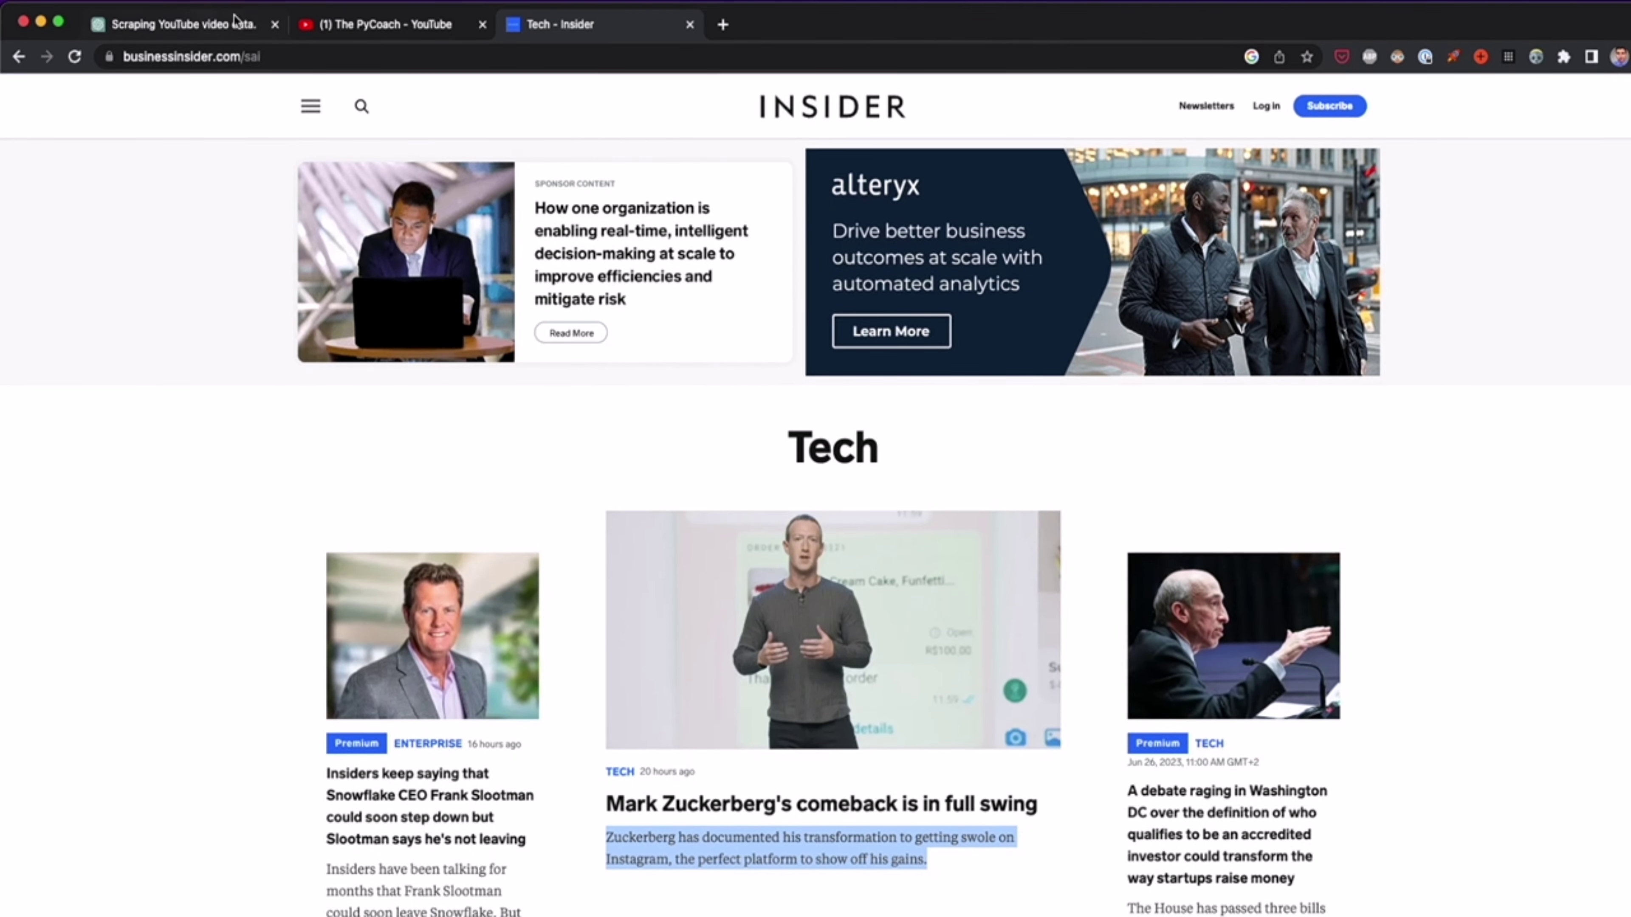
pyautogui.click(218, 28)
pyautogui.scroll(5, 503, 516)
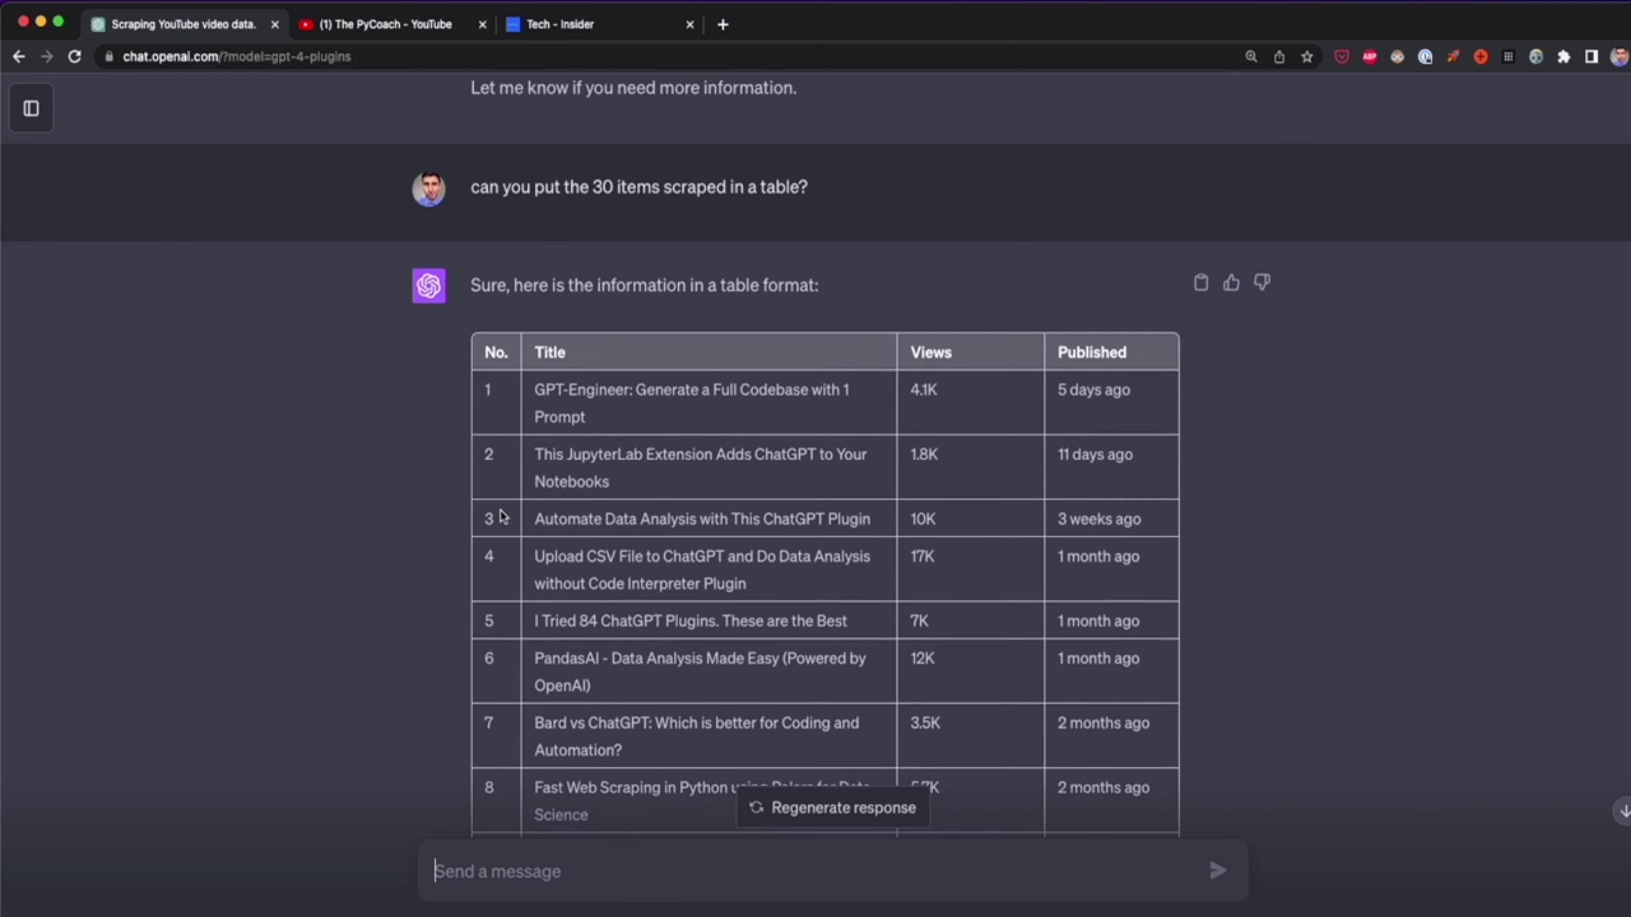
pyautogui.scroll(-20, 682, 565)
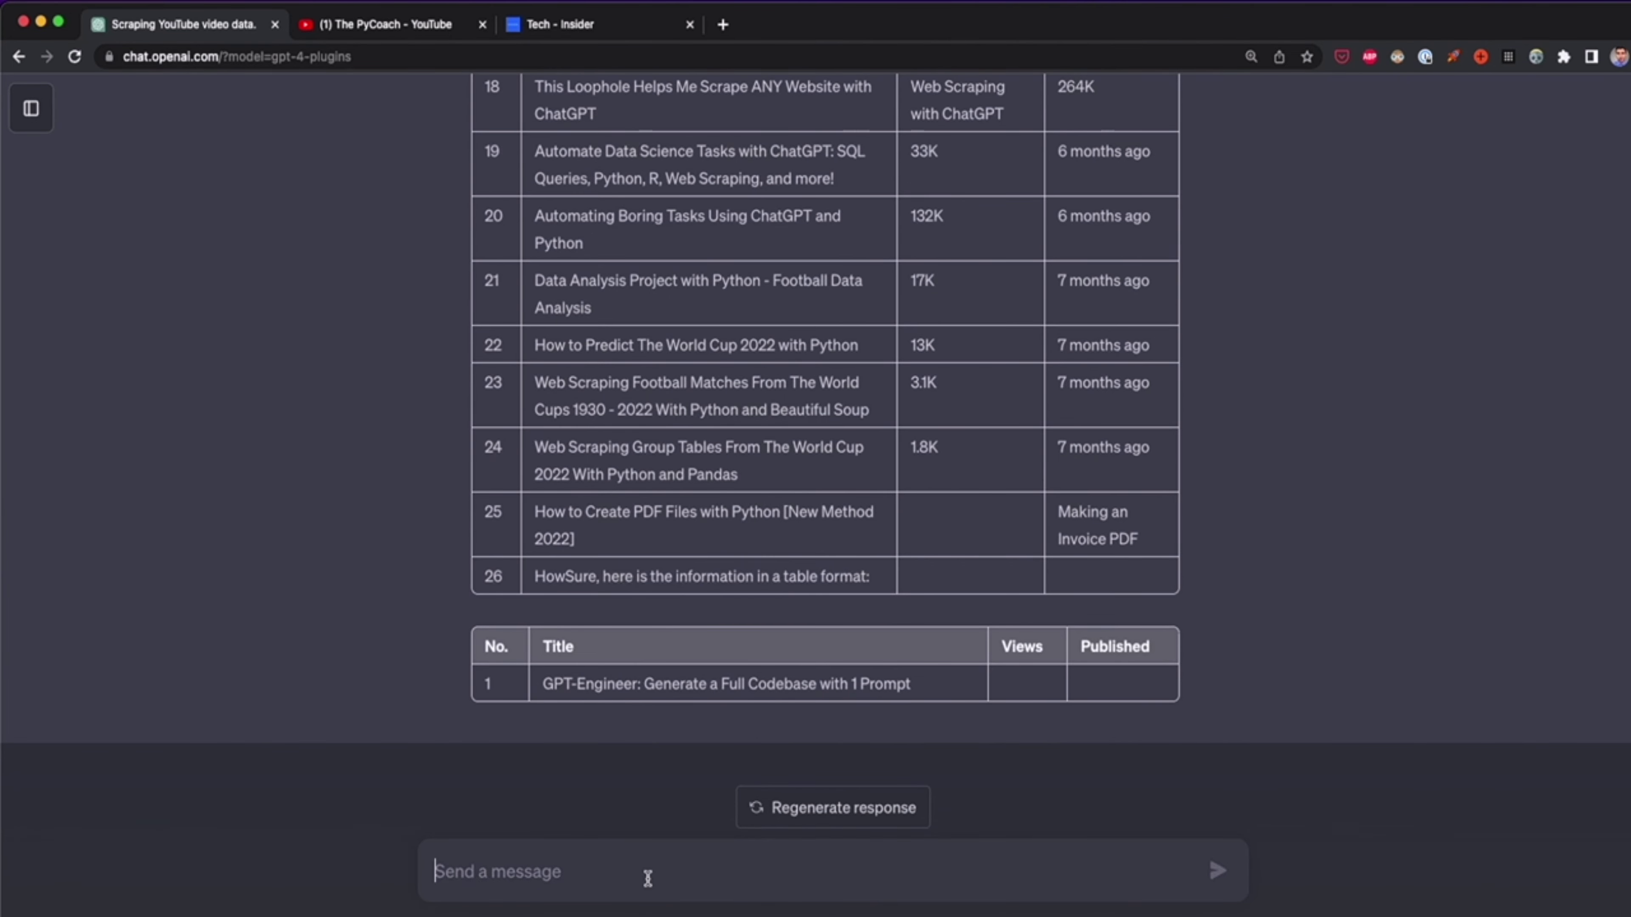
pyautogui.write('scrape the headlines, date published and description from the articles listed in this website: https://www.businessinsider.com/sai')
pyautogui.moveTo(775, 873); pyautogui.dragTo(465, 840)
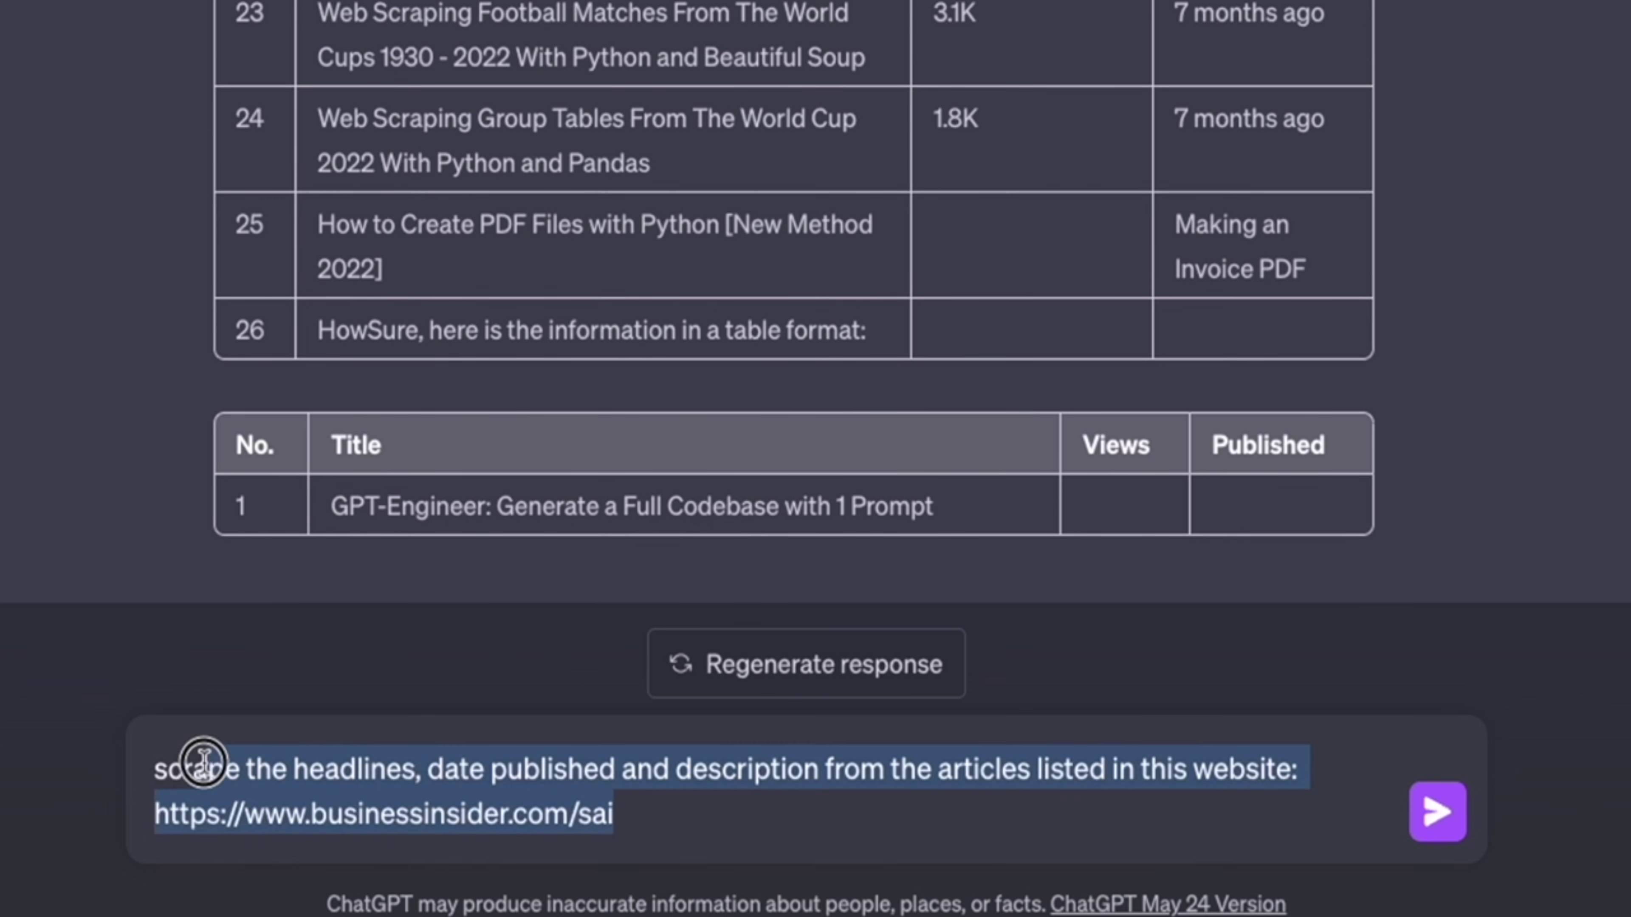
pyautogui.click(741, 813)
pyautogui.moveTo(721, 816); pyautogui.dragTo(124, 802)
pyautogui.click(704, 827)
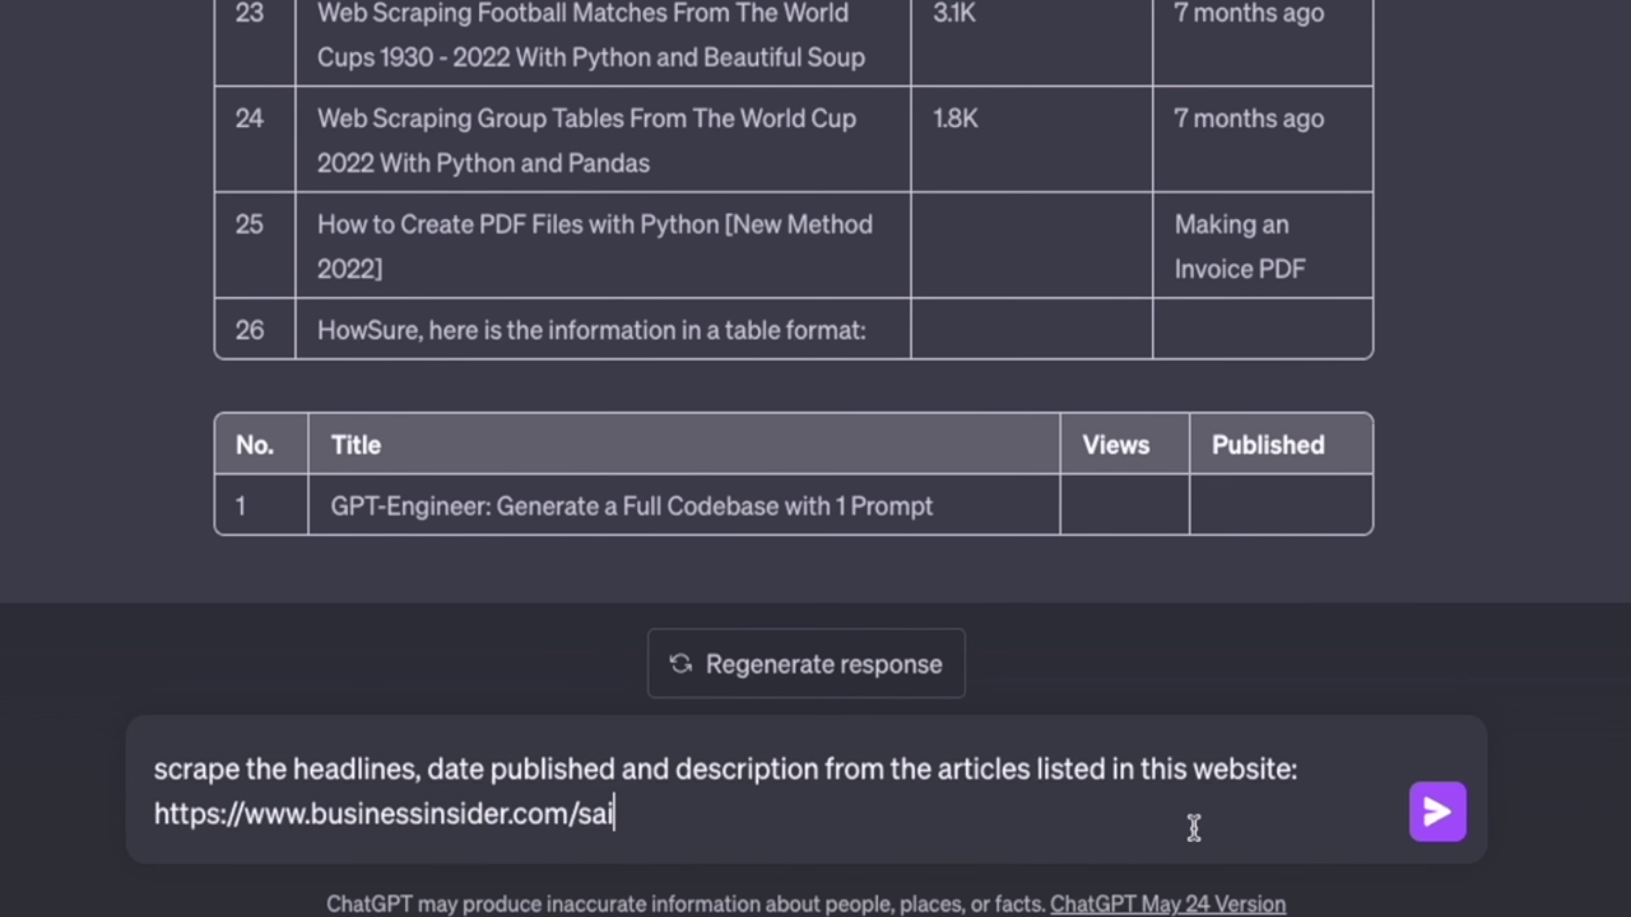
pyautogui.click(1445, 832)
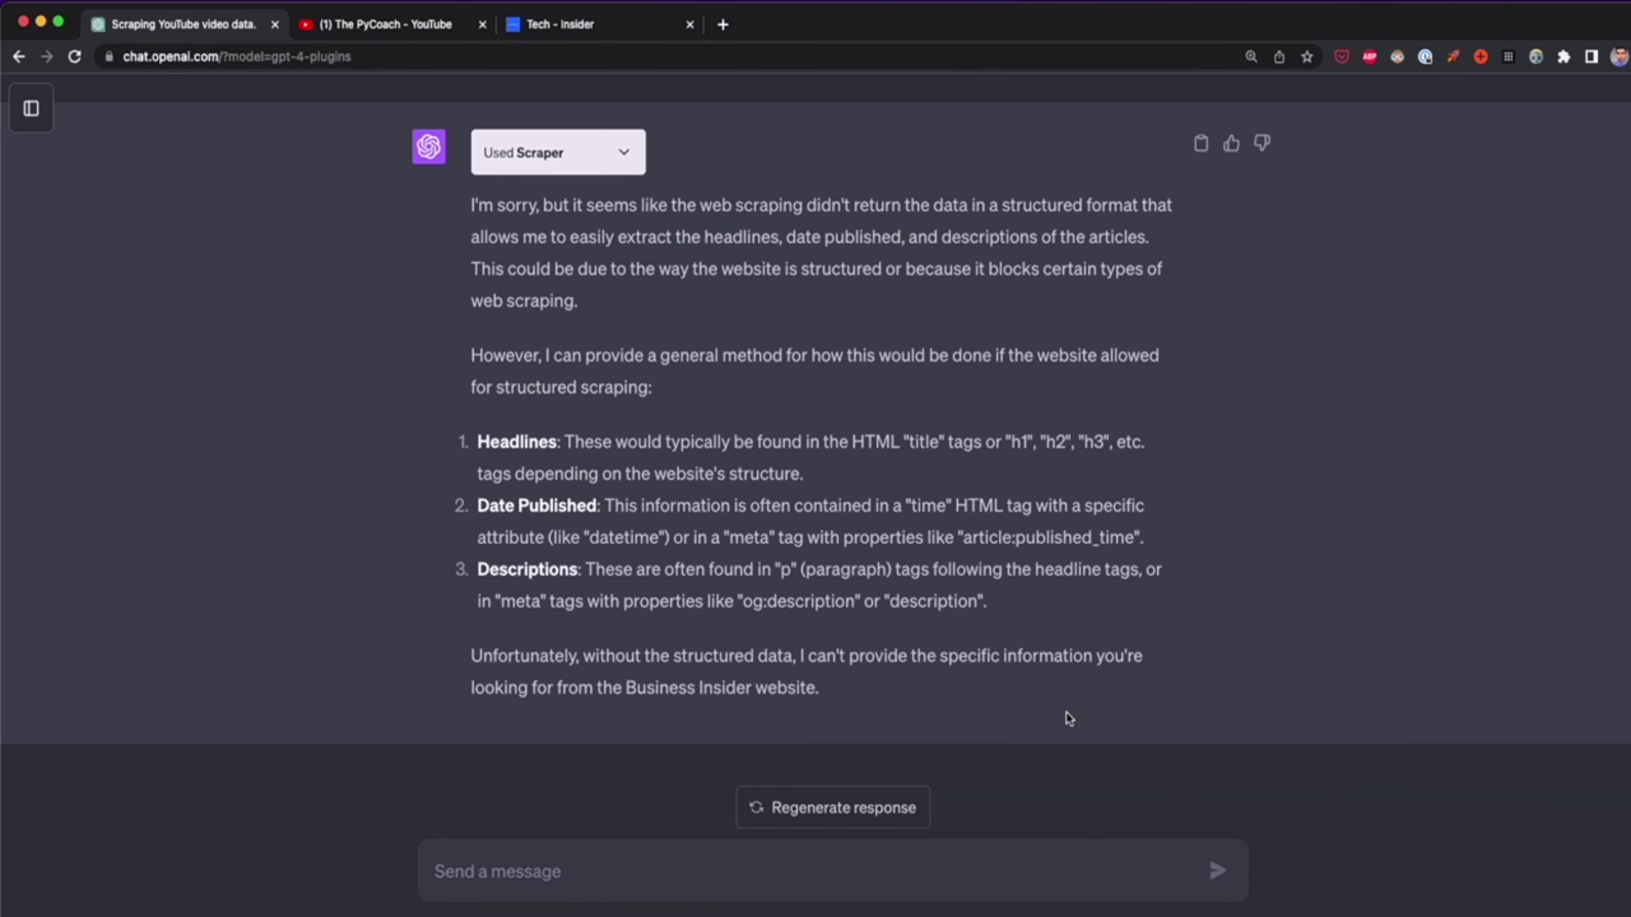
# - Review the reply to the Insider request, move the Insider page ahead of The PyCoach's YouTube page, and return to the chat
pyautogui.scroll(1, 1069, 718)
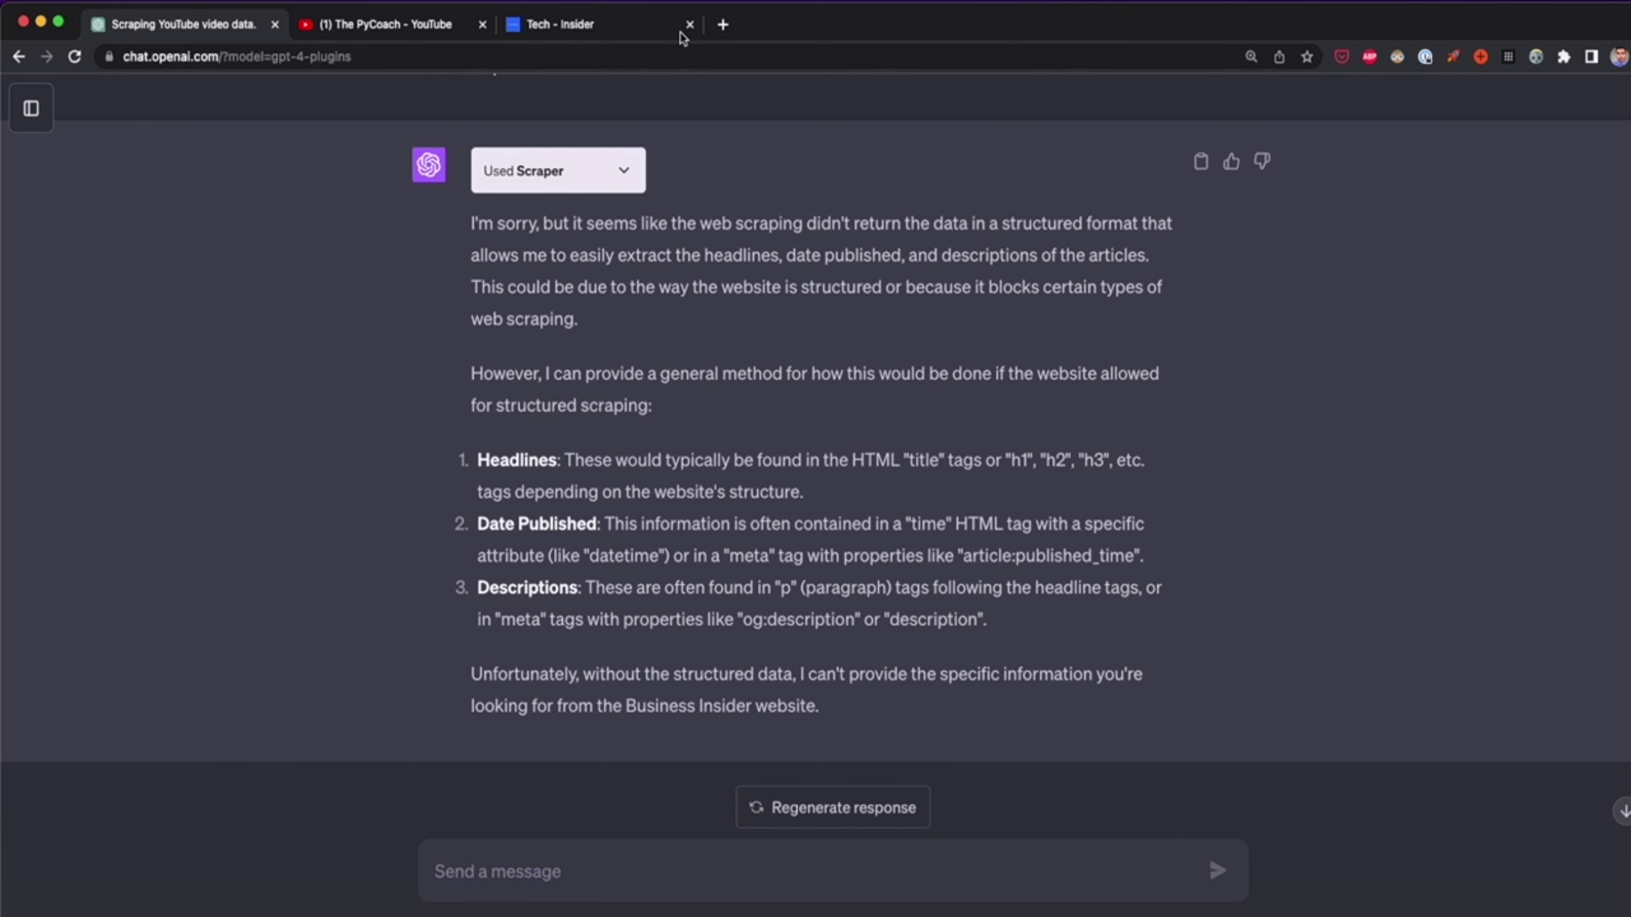
pyautogui.moveTo(682, 39); pyautogui.dragTo(386, 24)
pyautogui.click(180, 24)
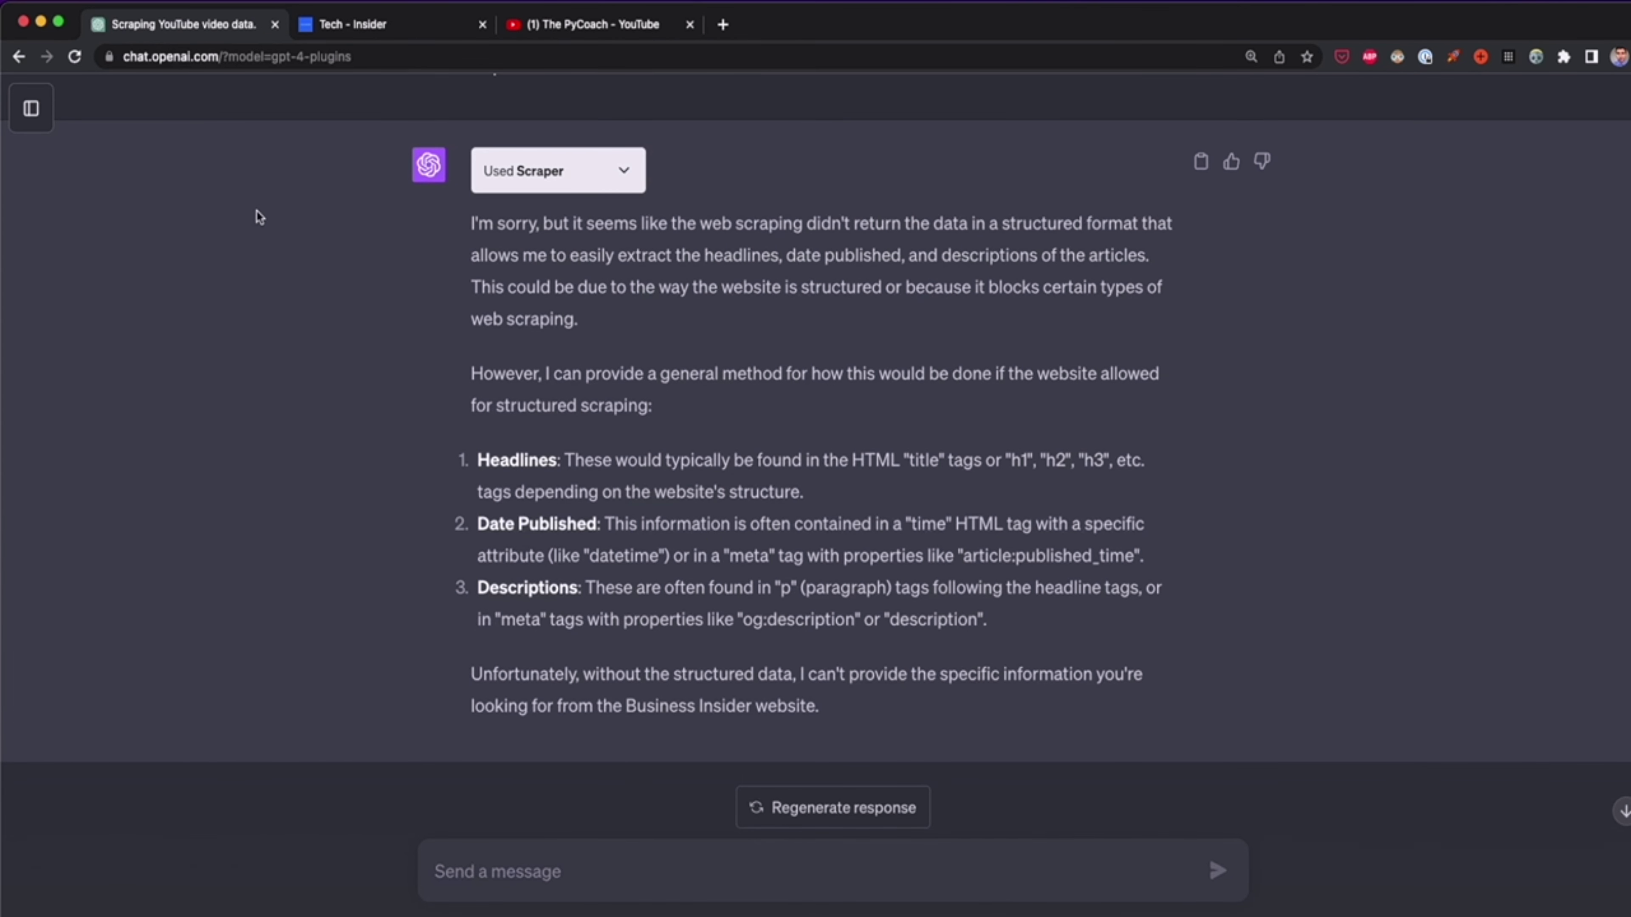
# - Open the earlier chat "Scraping Football Headlines" and go back through it to the Business Insider scraping prompt
pyautogui.click(31, 108)
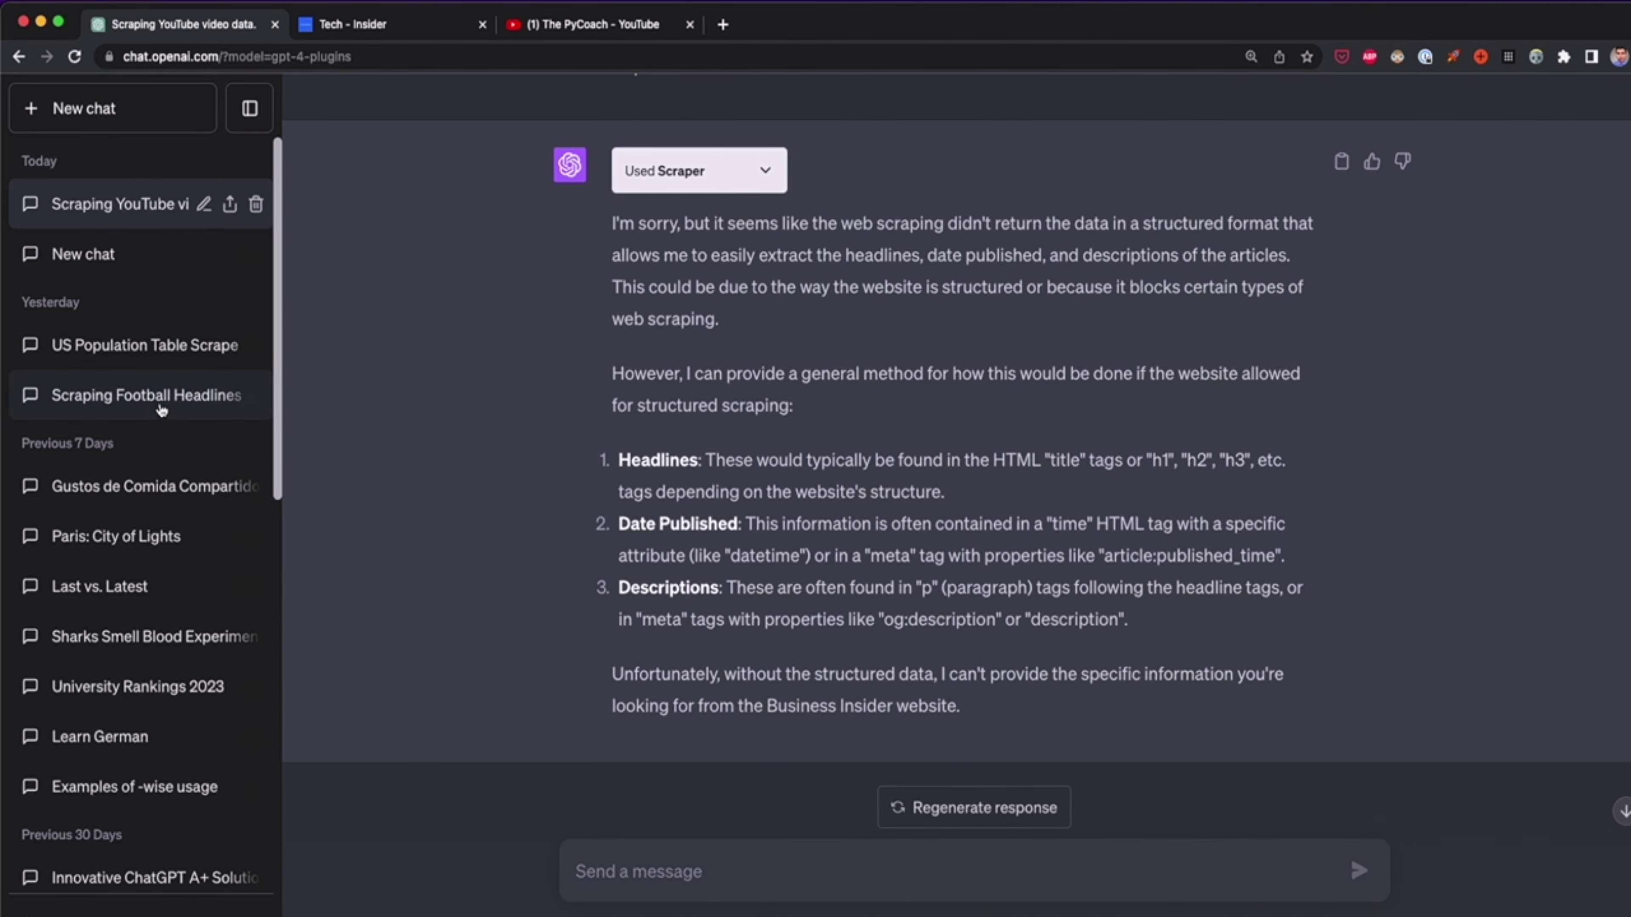
pyautogui.click(161, 410)
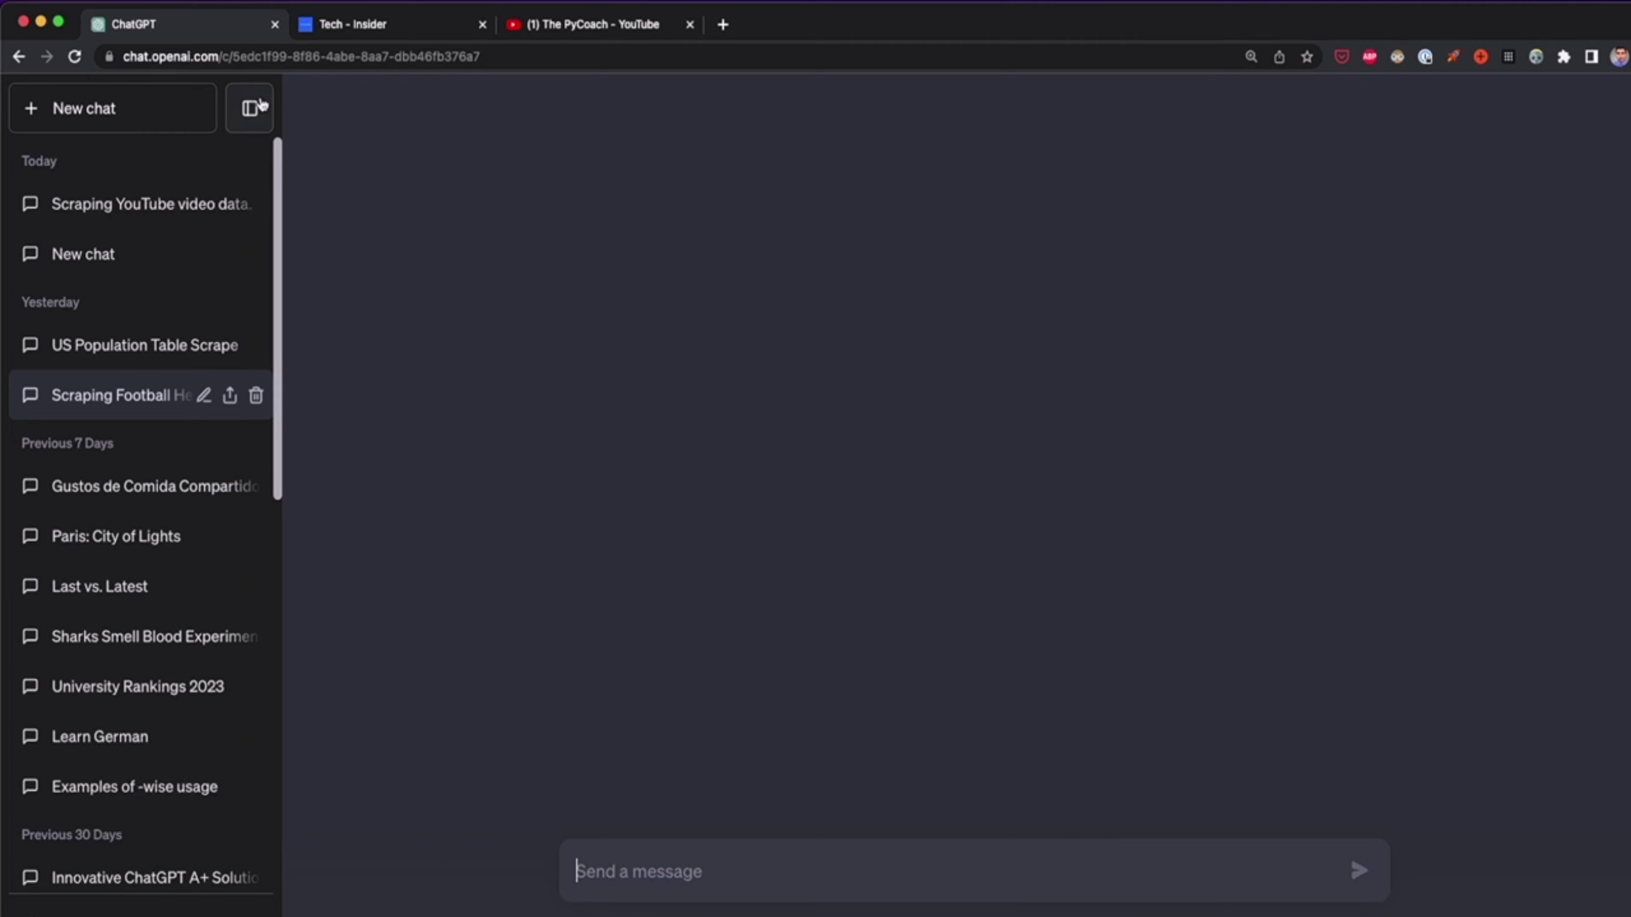
pyautogui.click(250, 108)
pyautogui.scroll(10, 649, 442)
pyautogui.scroll(3, 648, 442)
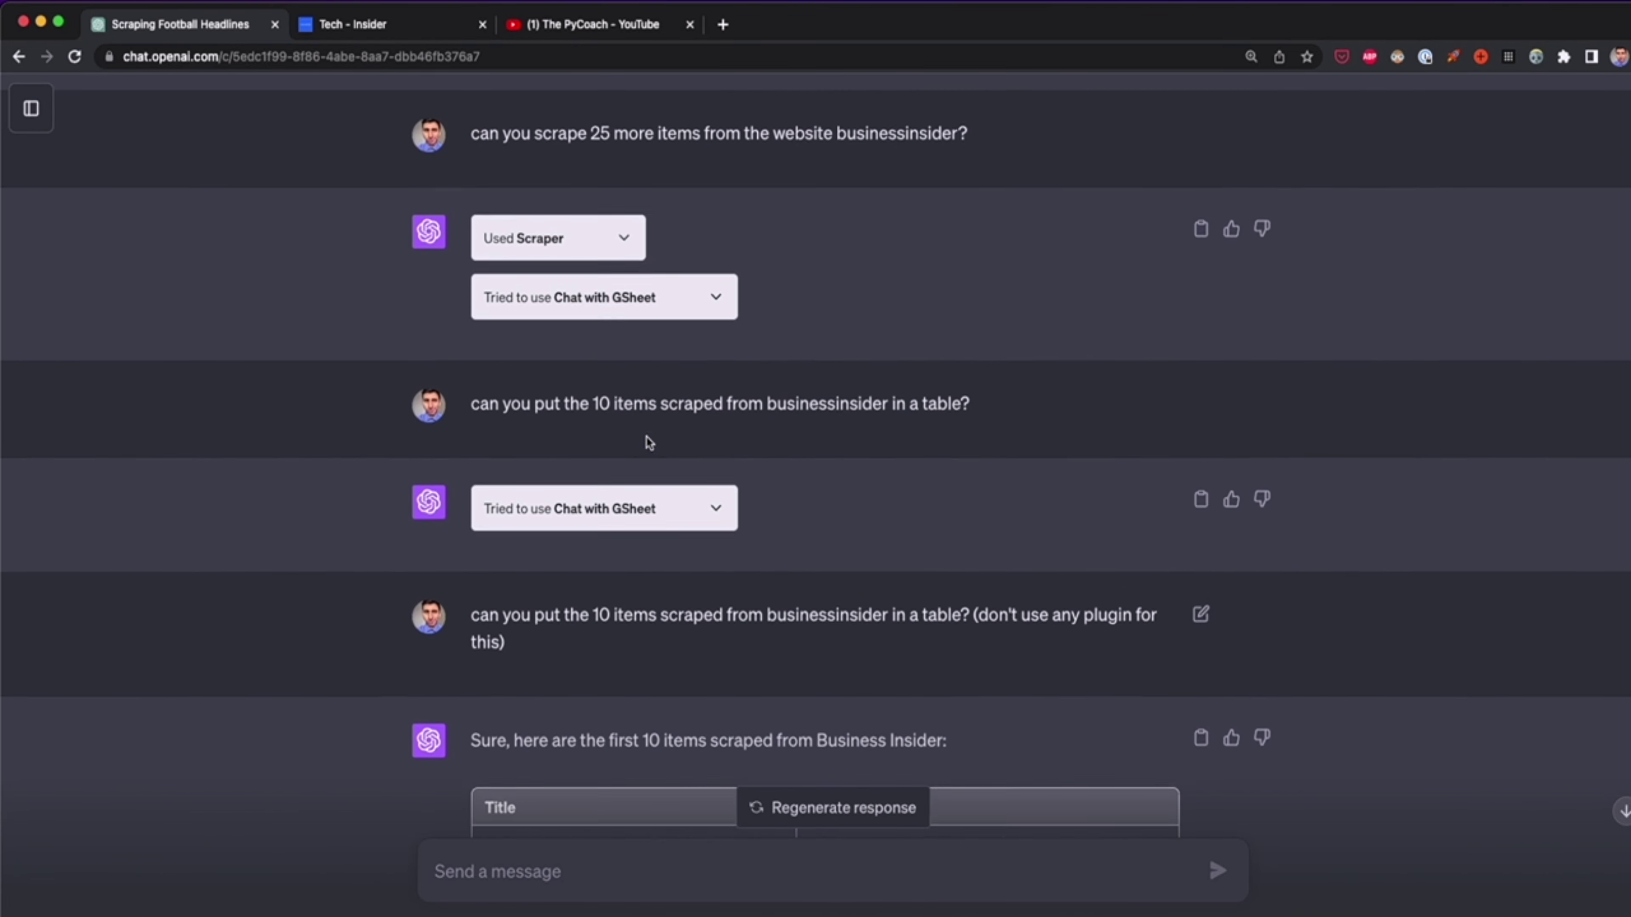
pyautogui.scroll(15, 857, 477)
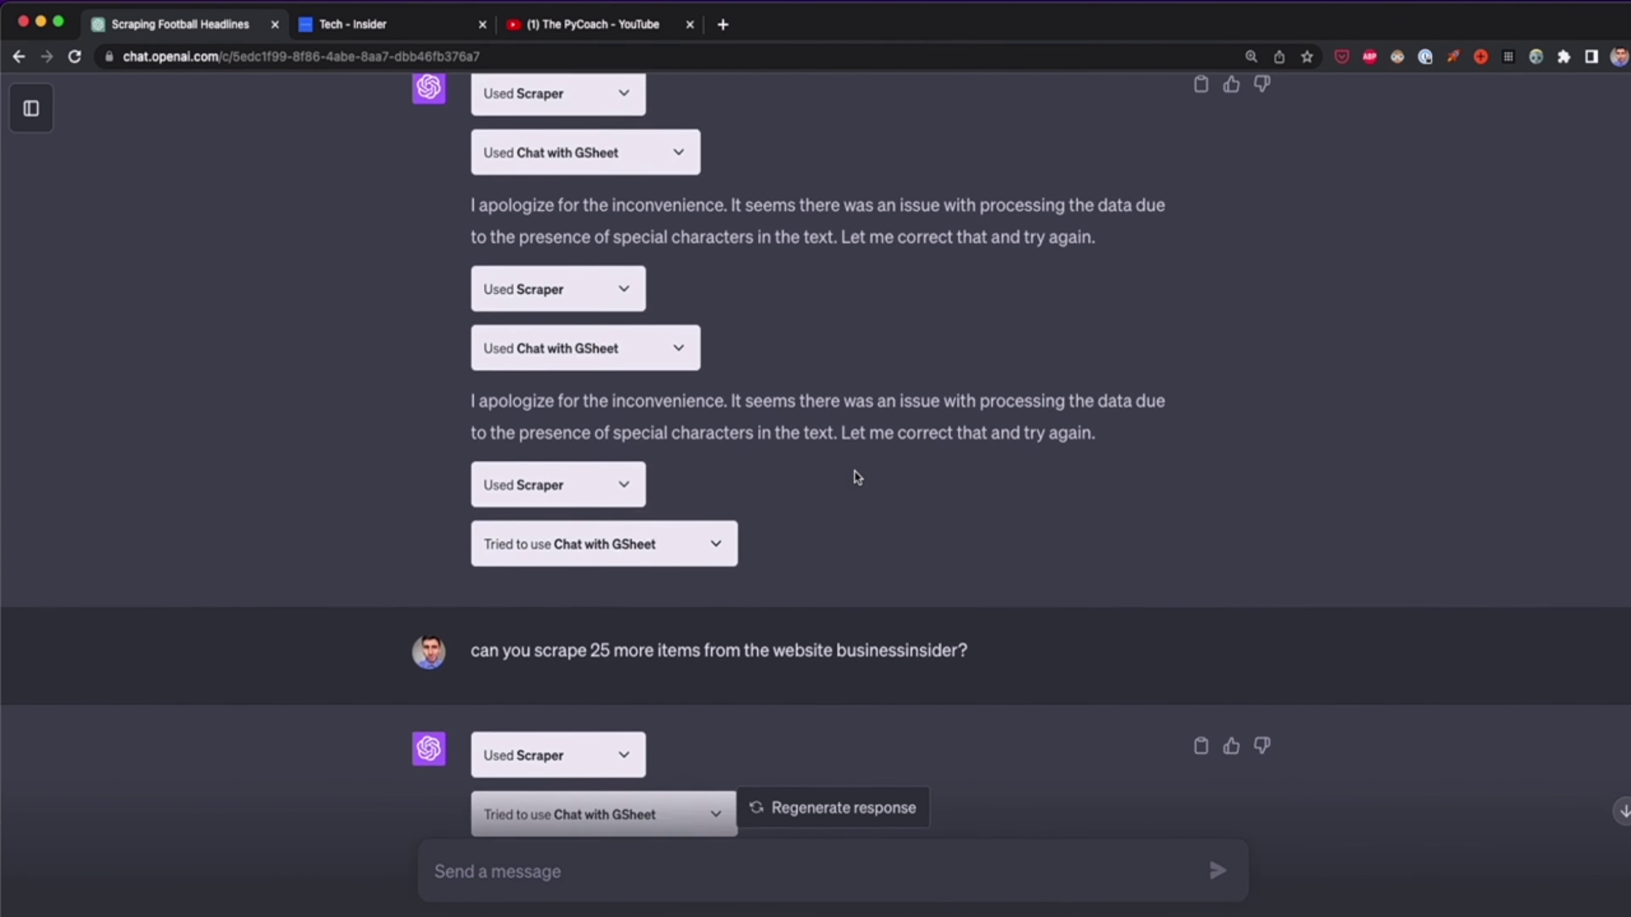
pyautogui.scroll(15, 856, 472)
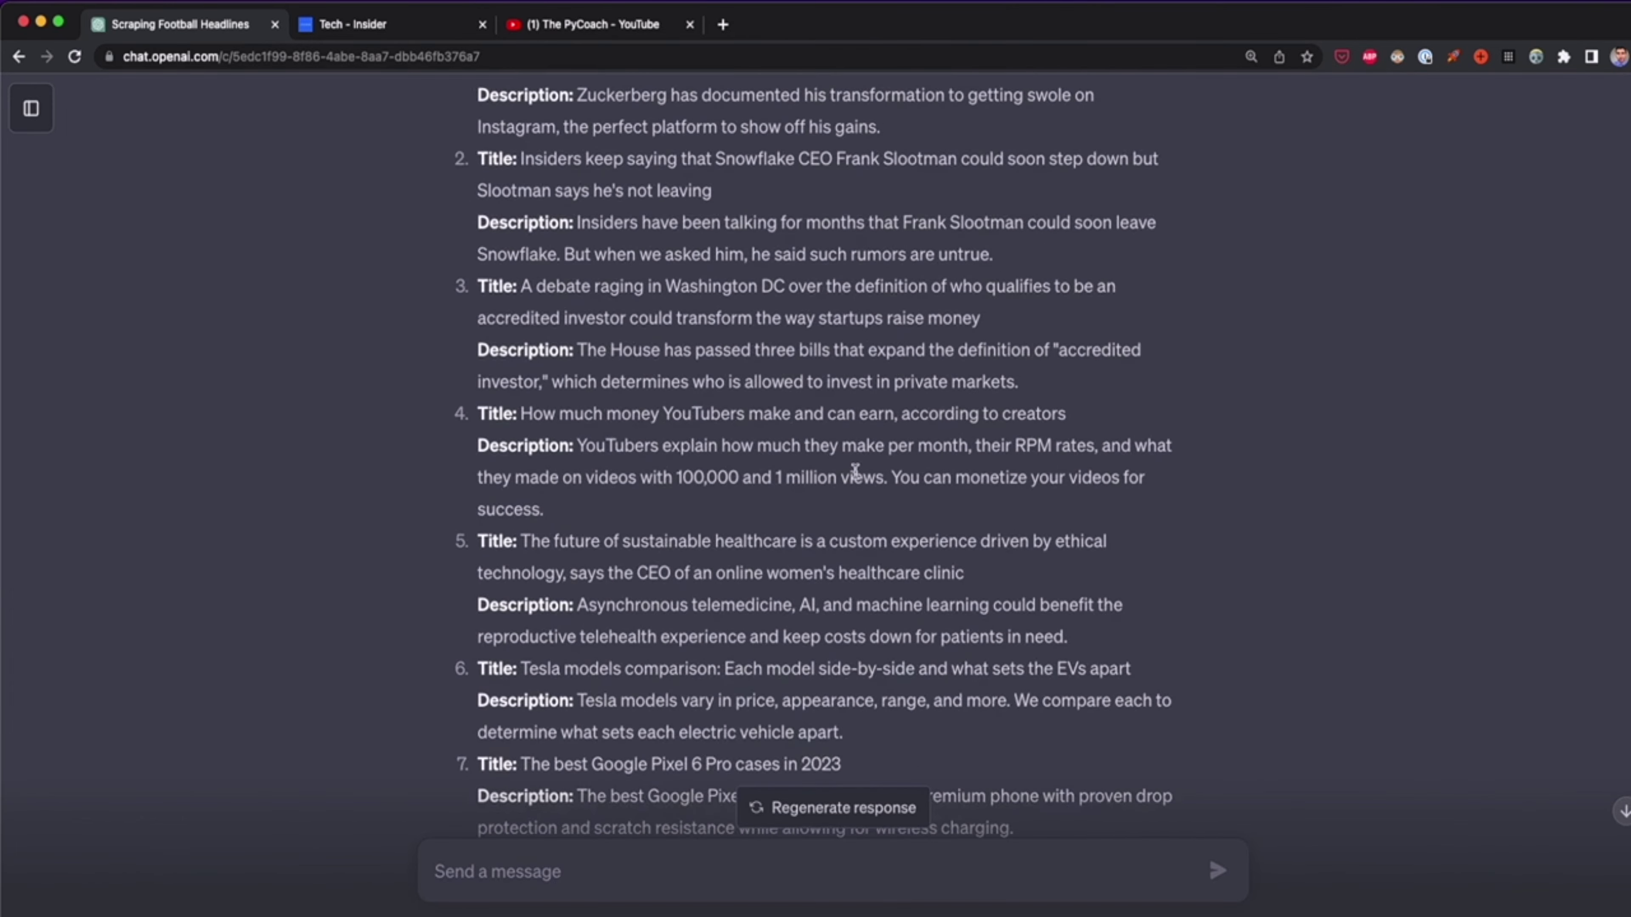
pyautogui.scroll(1, 855, 473)
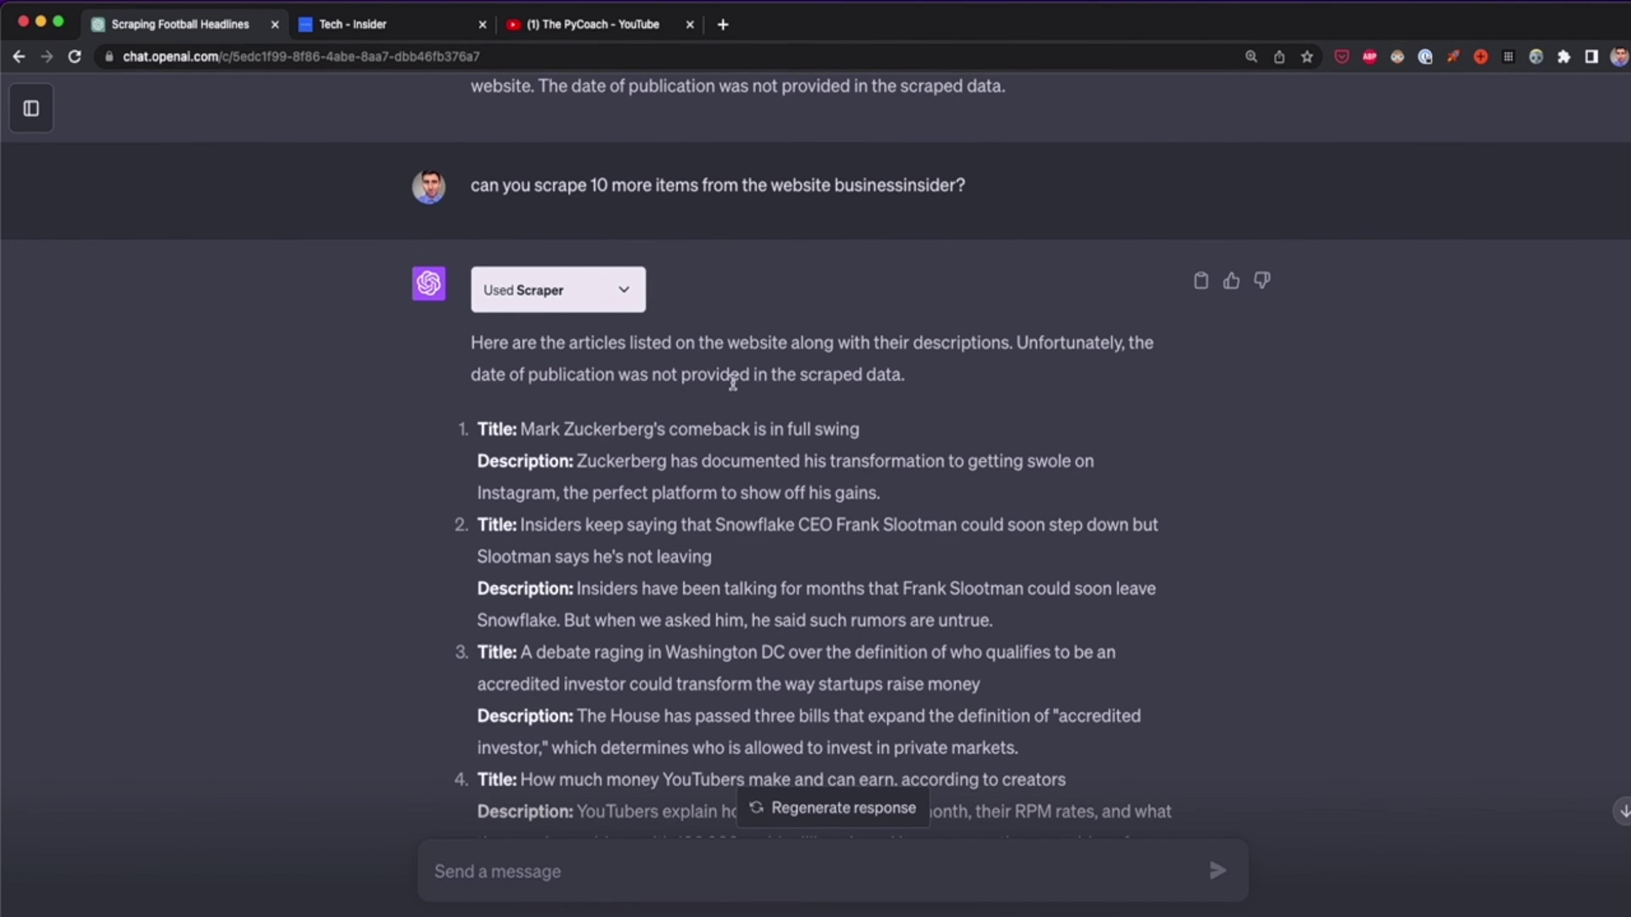
pyautogui.scroll(15, 664, 297)
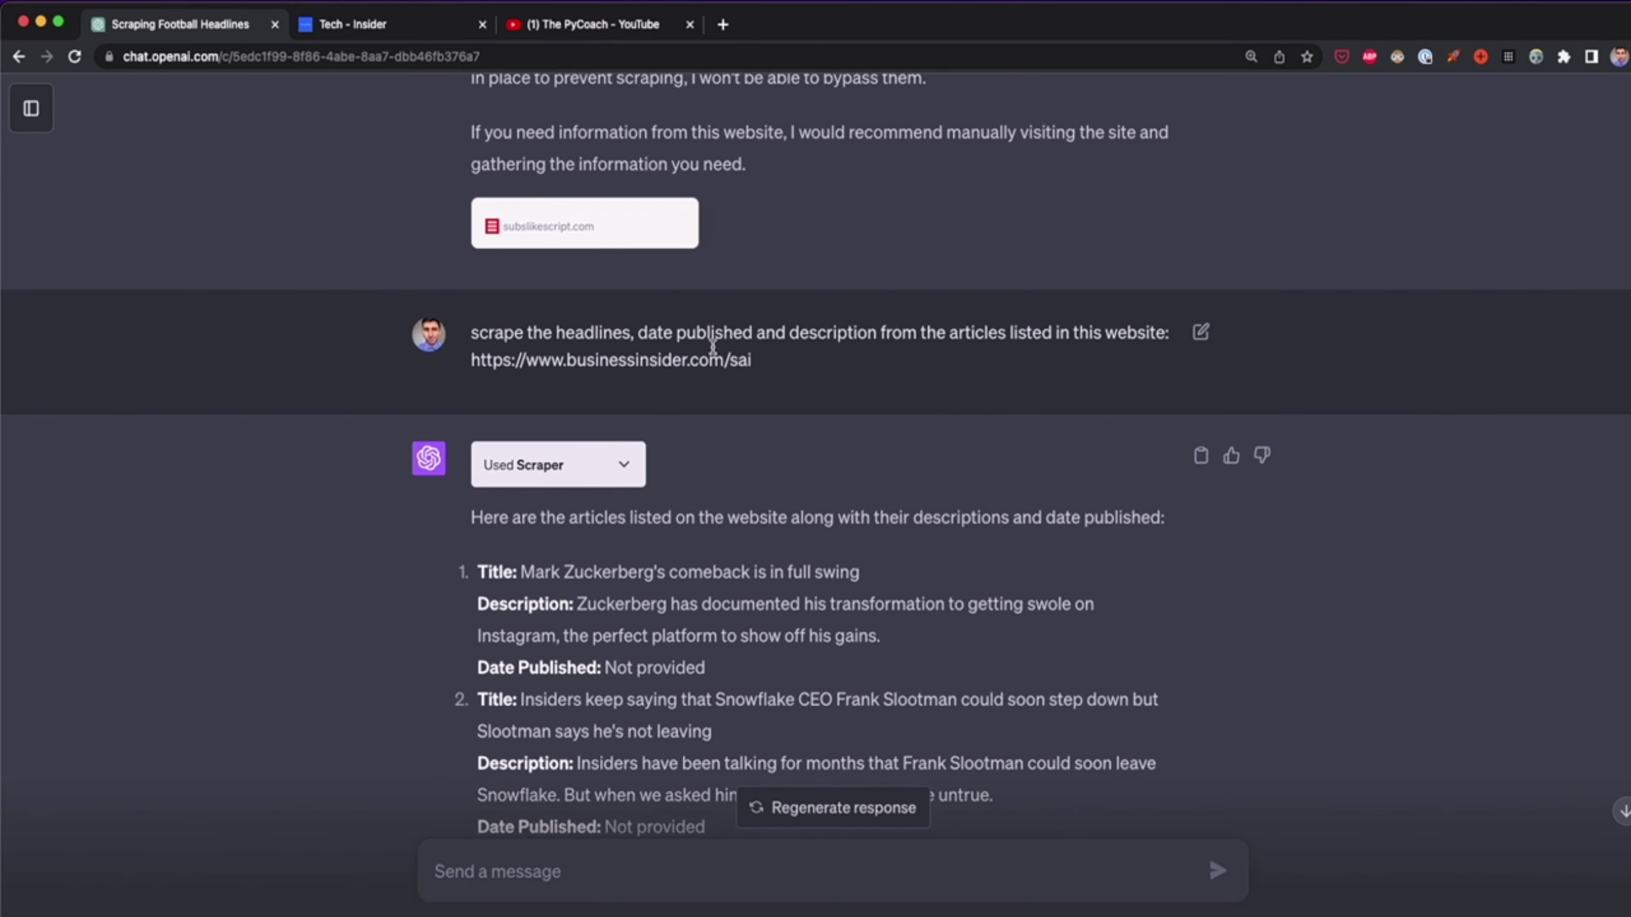
# - Highlight the Business Insider prompt and the first scraped title, and compare the results with the articles on Insider's Tech page
pyautogui.scroll(-1, 718, 350)
pyautogui.moveTo(760, 226); pyautogui.dragTo(469, 198)
pyautogui.scroll(-2, 764, 327)
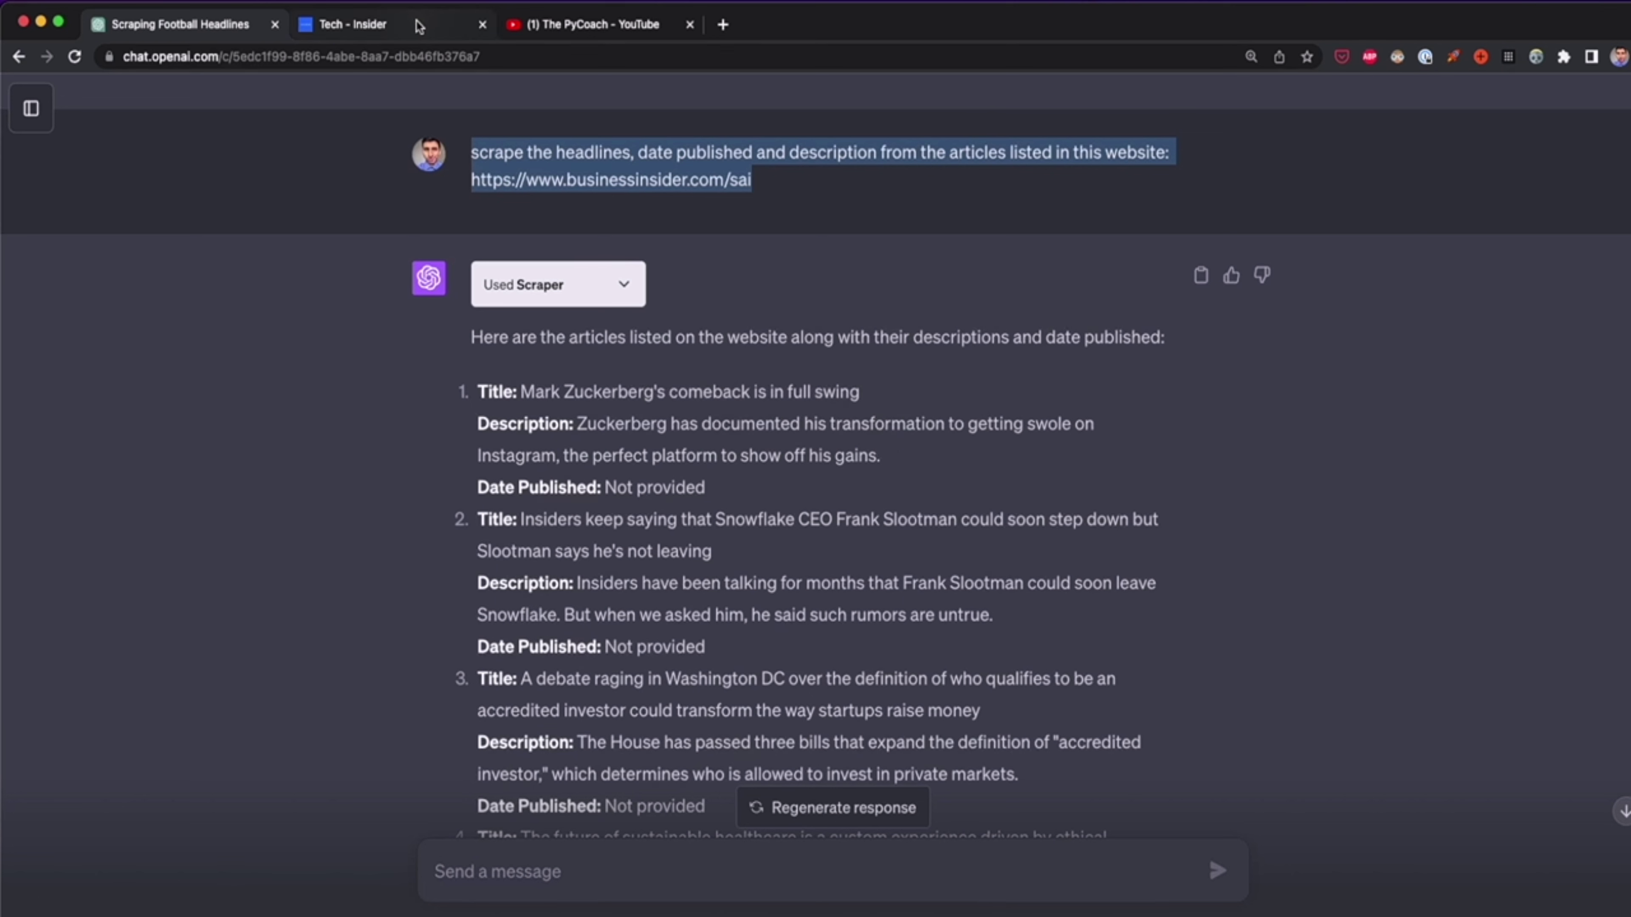
pyautogui.moveTo(896, 399); pyautogui.dragTo(513, 391)
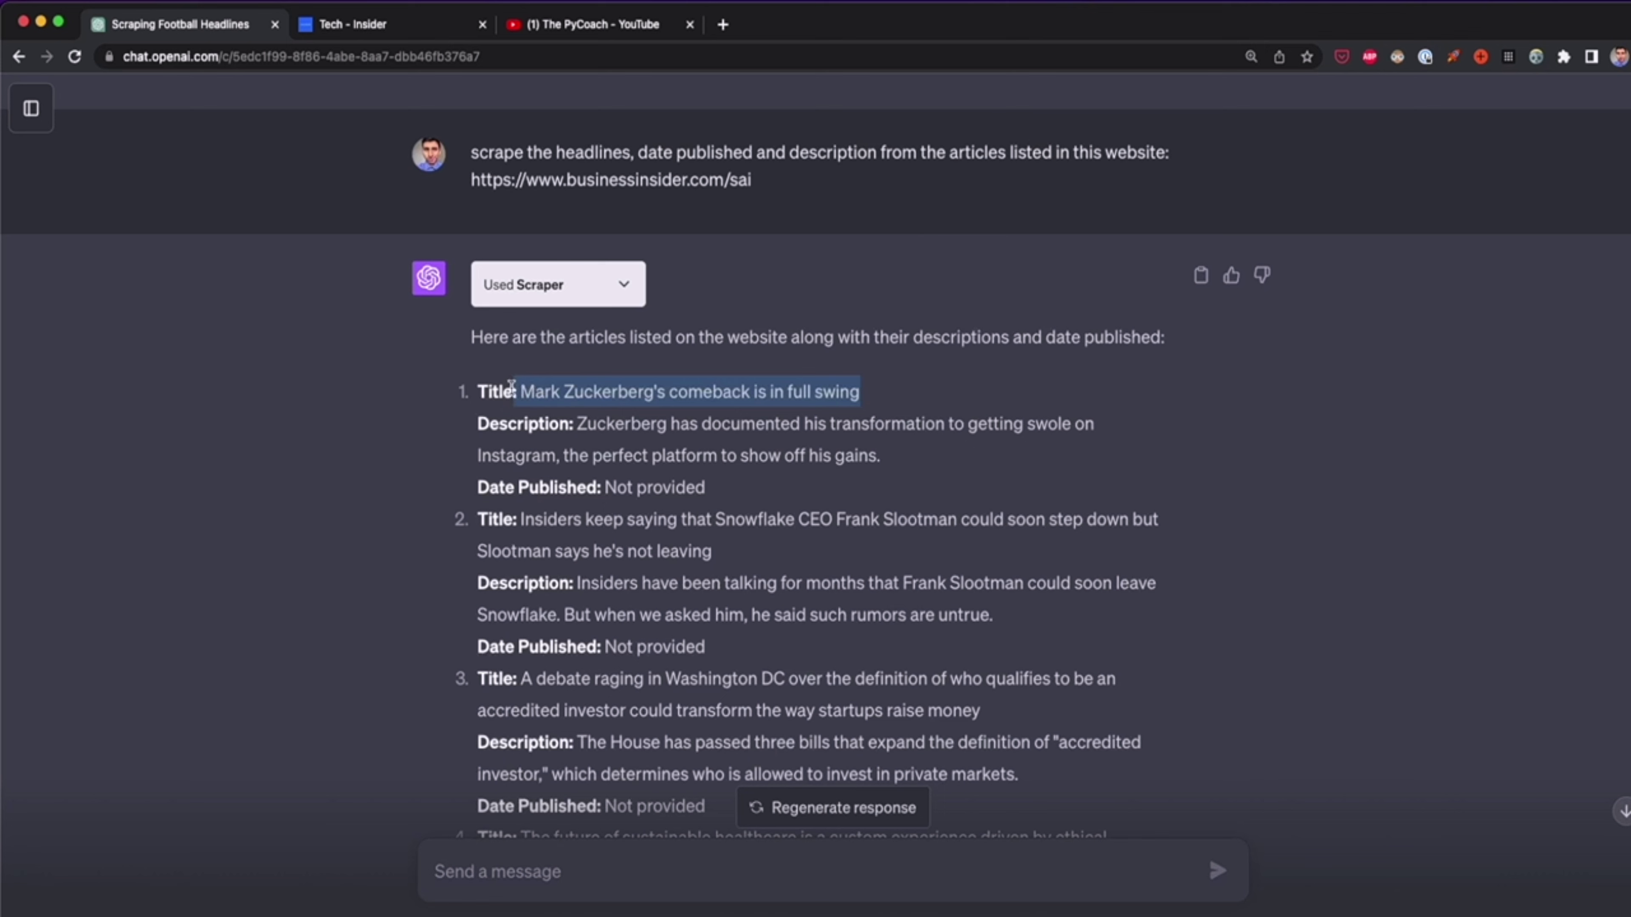
pyautogui.click(374, 56)
pyautogui.click(363, 33)
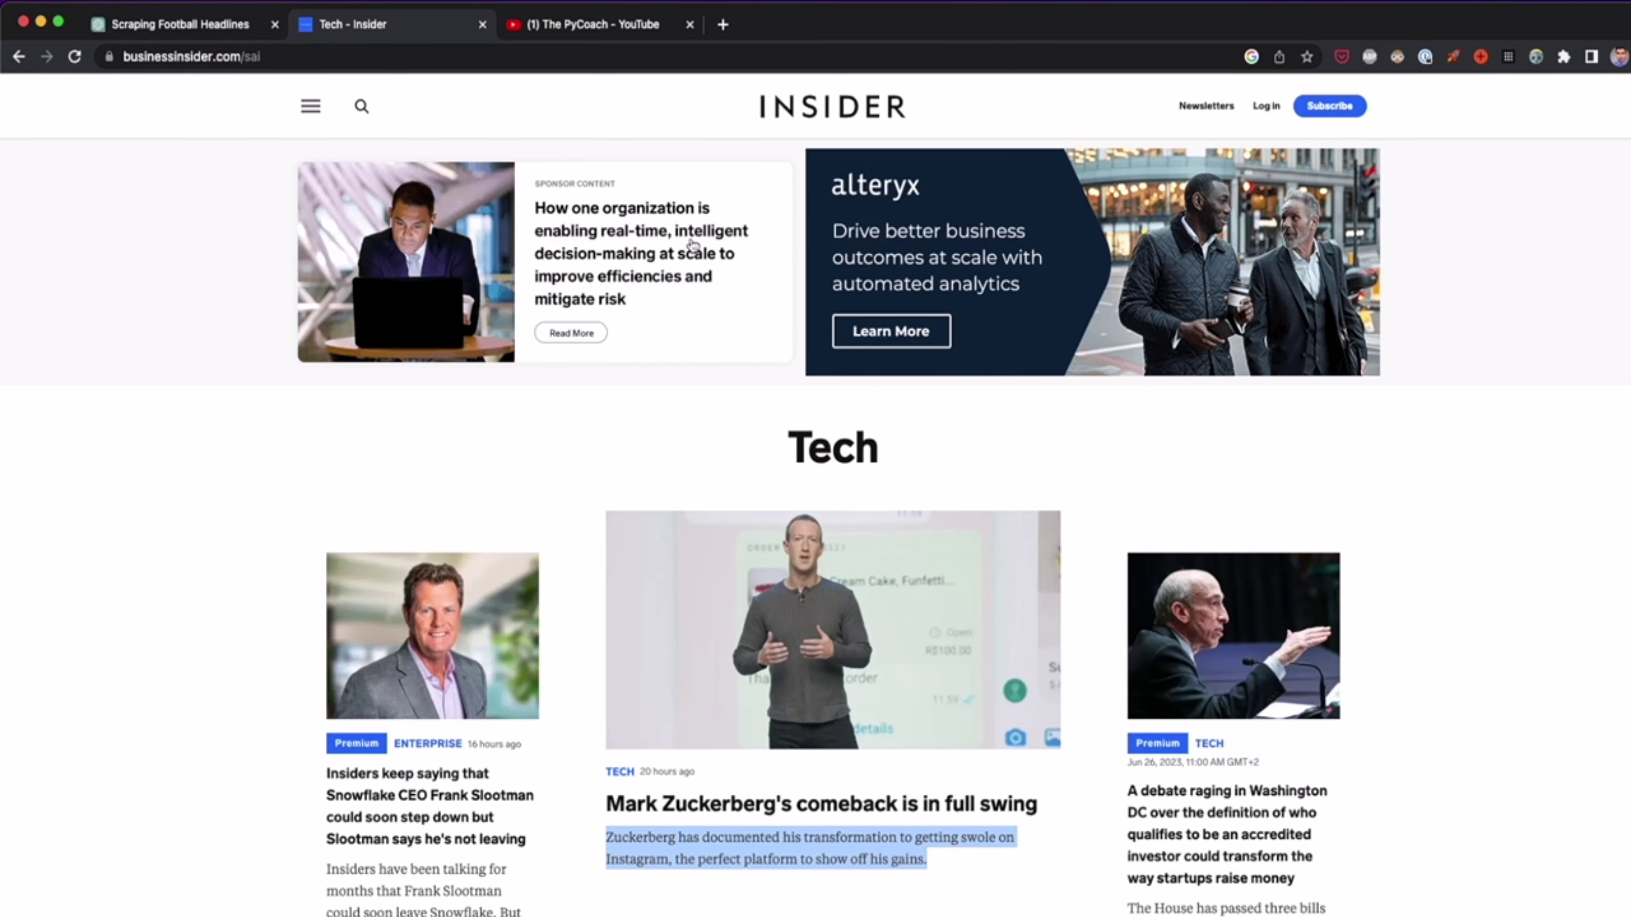
pyautogui.scroll(-3, 577, 633)
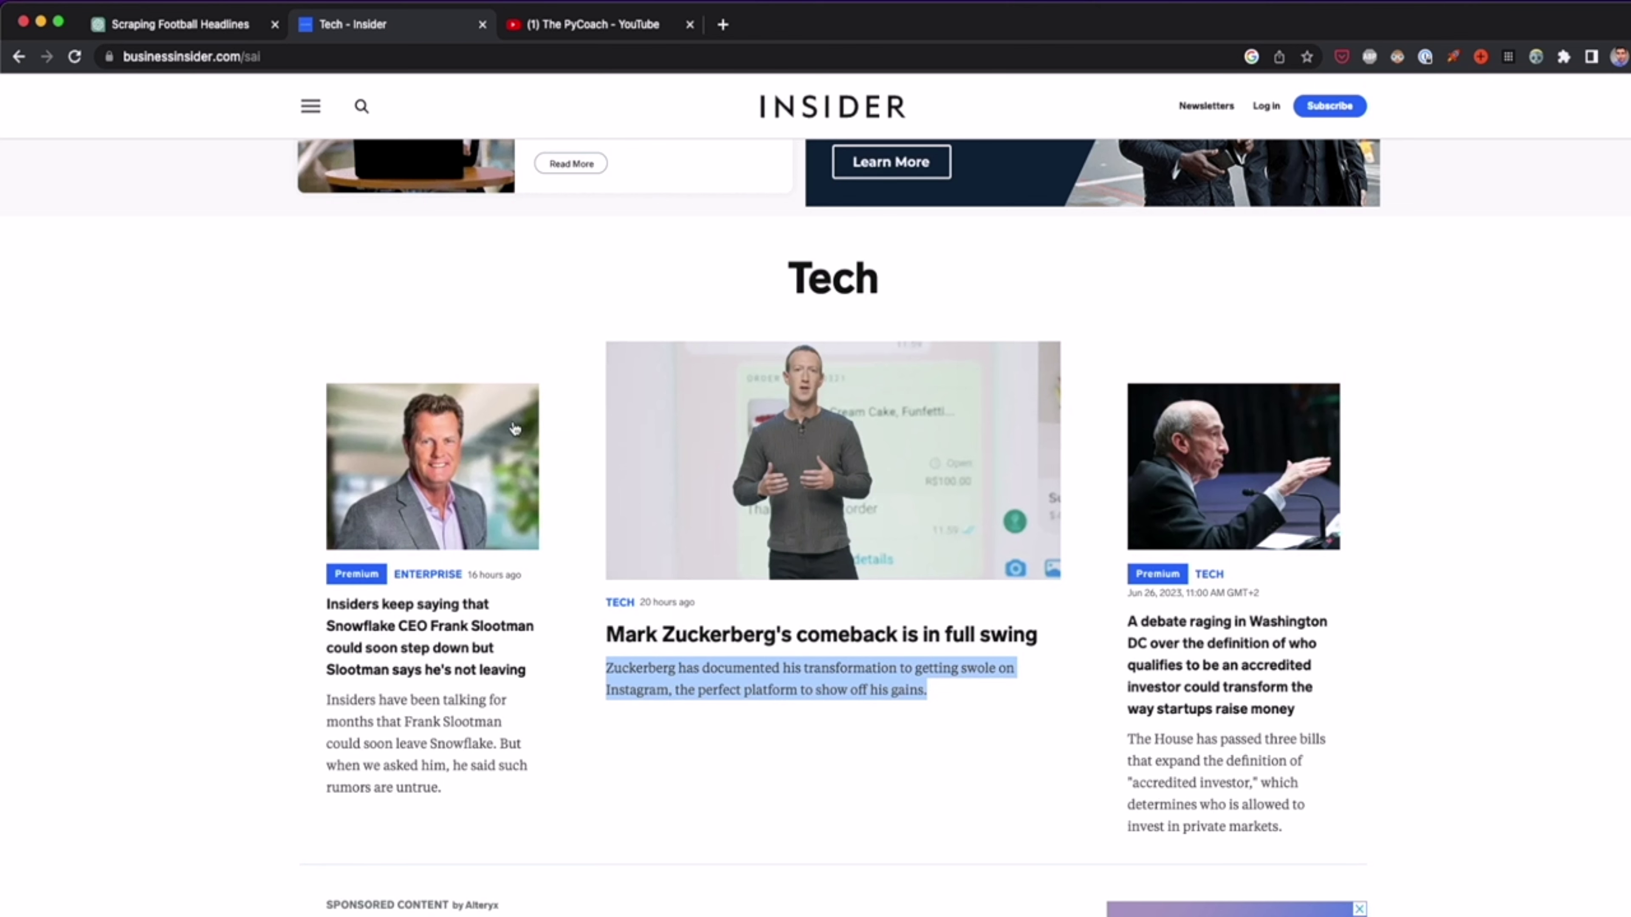
# - Return to the ChatGPT results and examine the first article's title, description and publication date by highlighting them
pyautogui.click(243, 29)
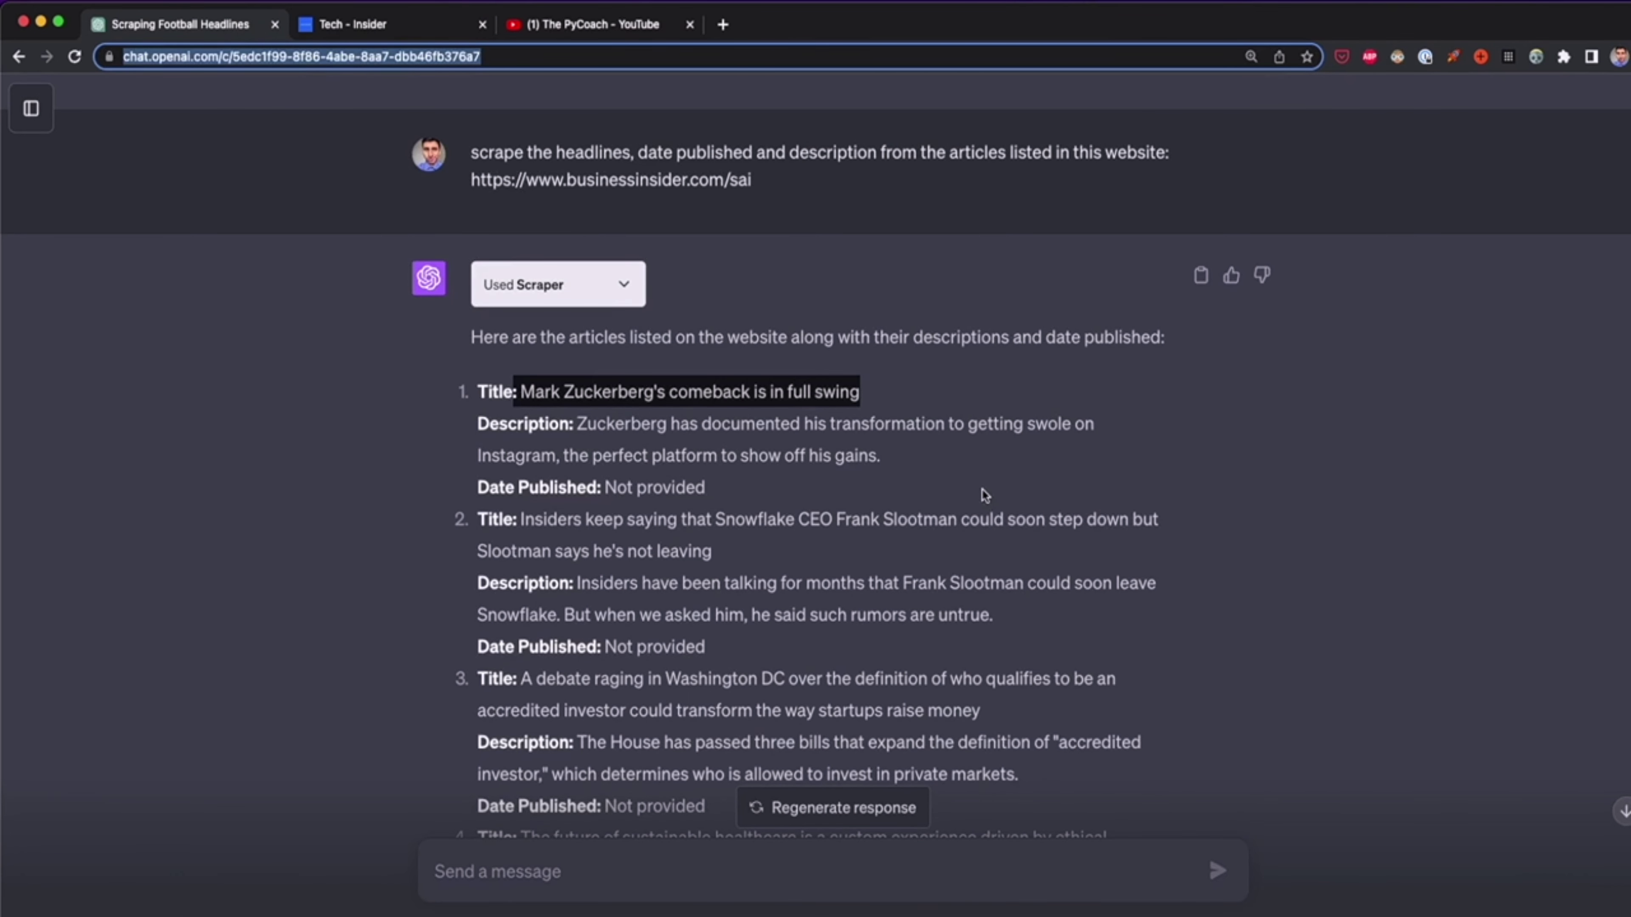
pyautogui.click(895, 463)
pyautogui.moveTo(552, 393); pyautogui.dragTo(860, 480)
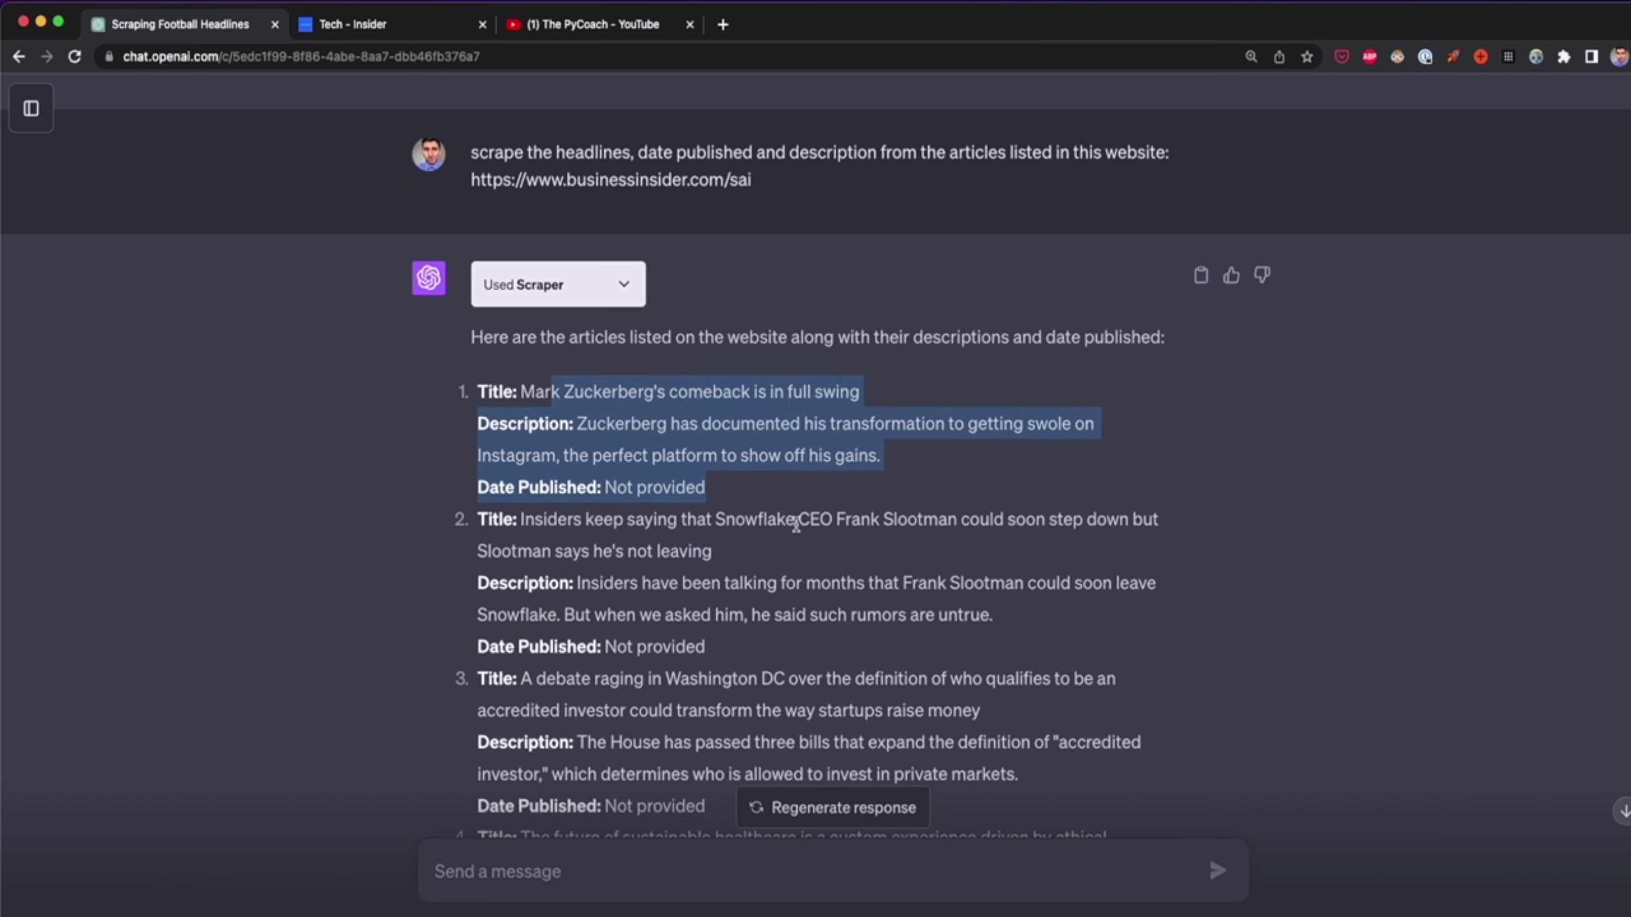
pyautogui.click(756, 509)
pyautogui.moveTo(710, 487); pyautogui.dragTo(478, 491)
pyautogui.click(797, 482)
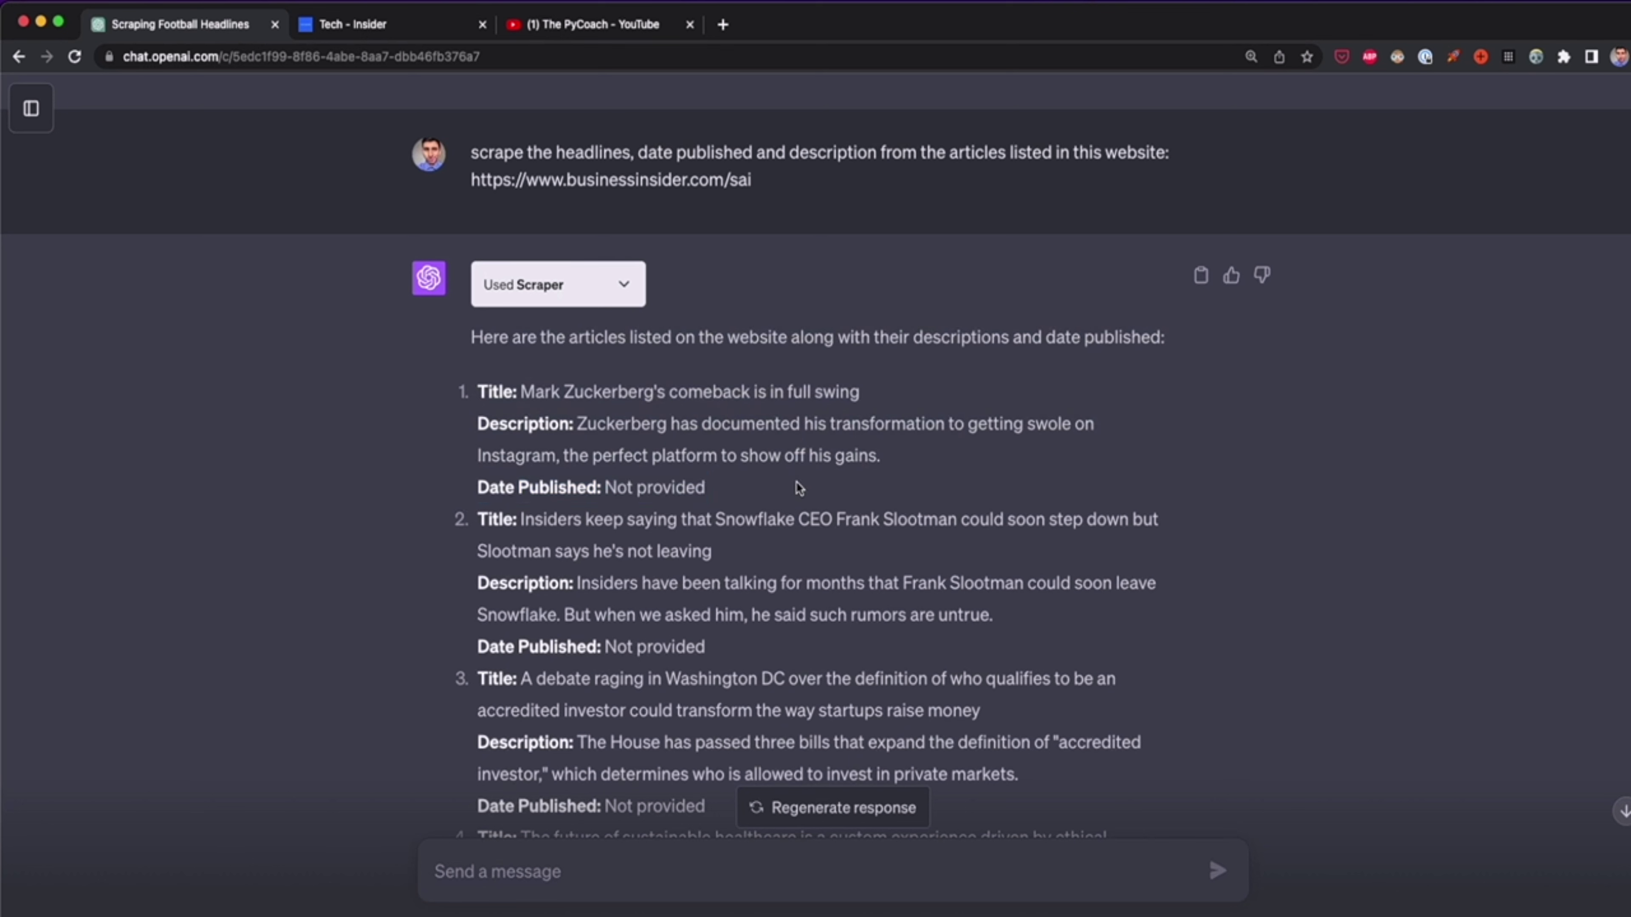
pyautogui.moveTo(897, 468); pyautogui.dragTo(469, 401)
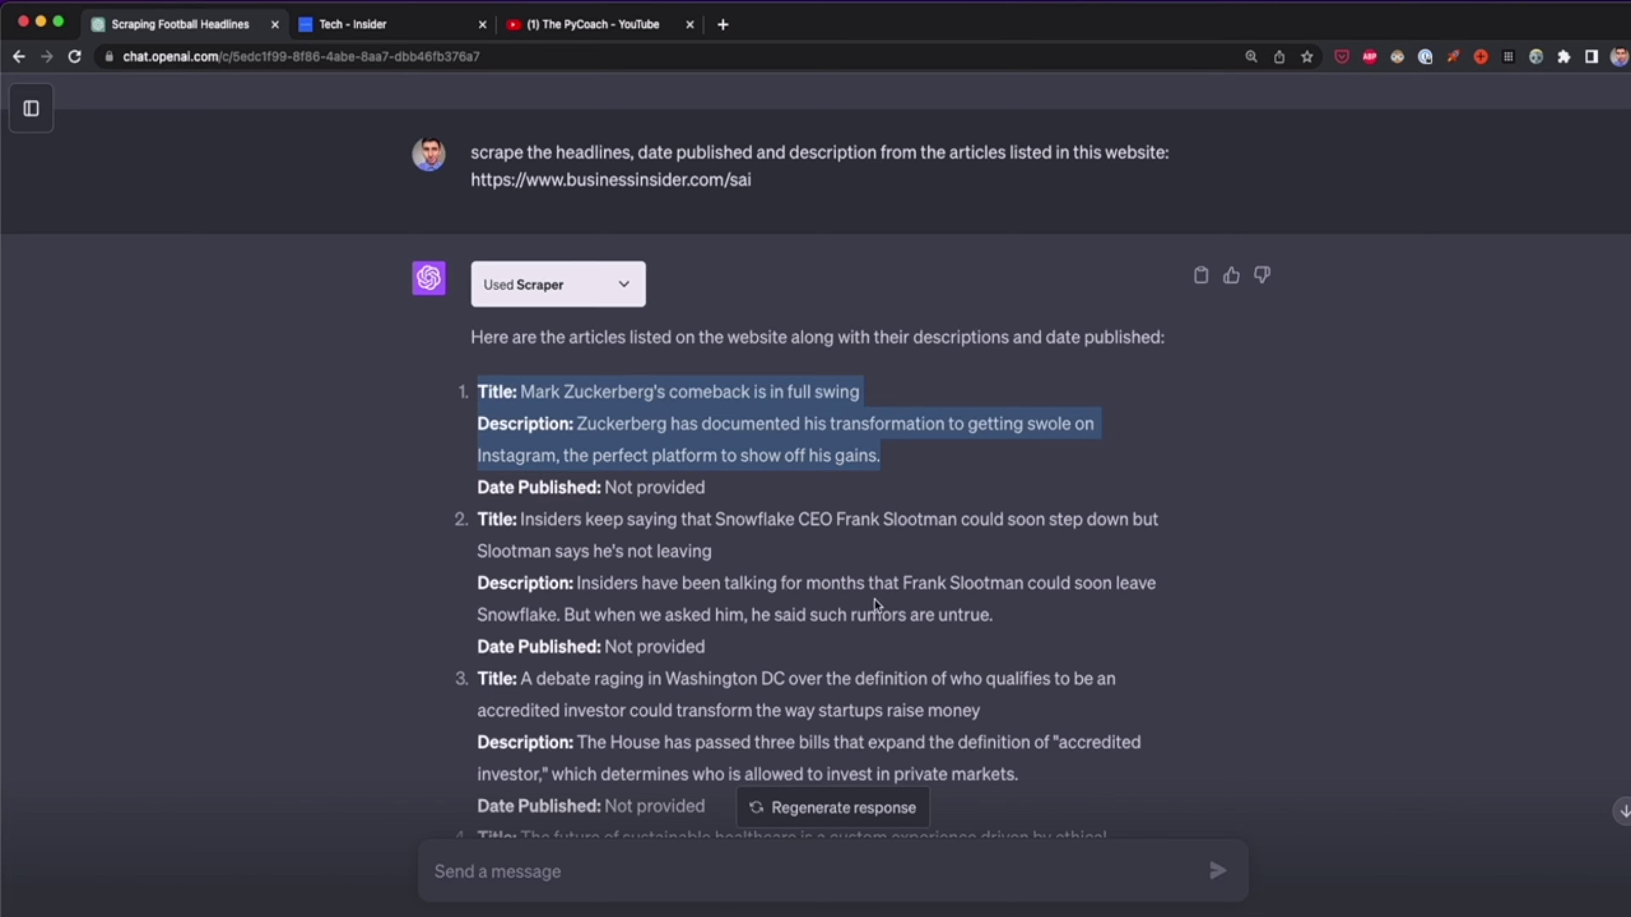
# - Examine the remaining scraped articles, highlight the follow-up request for 10 more Business Insider items, and read through its response
pyautogui.scroll(-2, 876, 604)
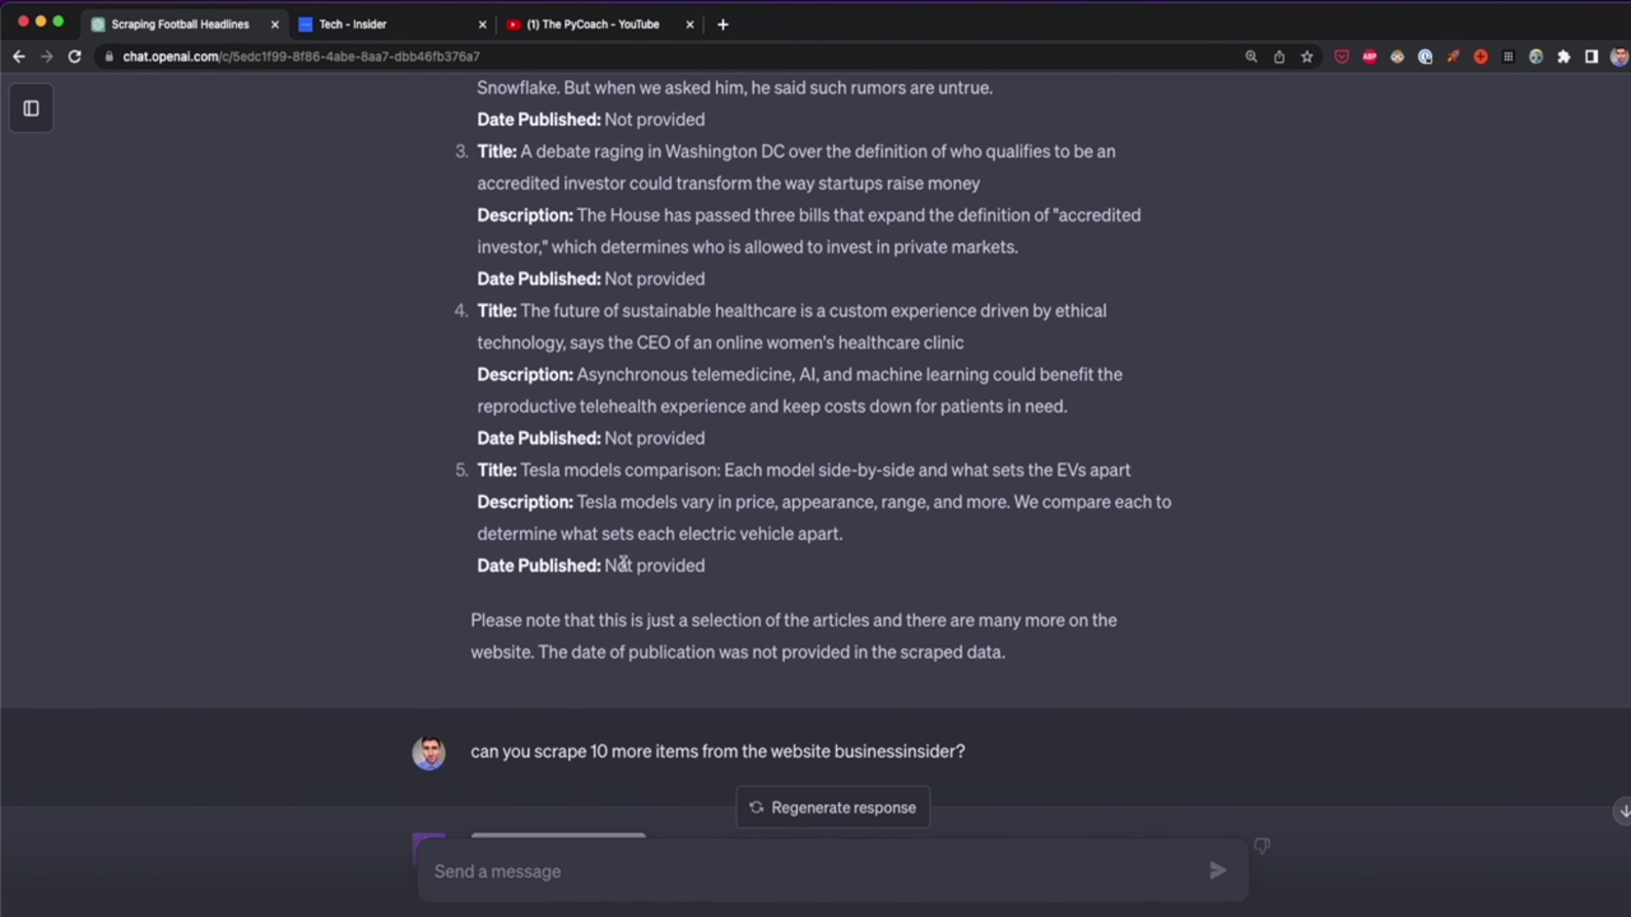
pyautogui.scroll(-5, 635, 569)
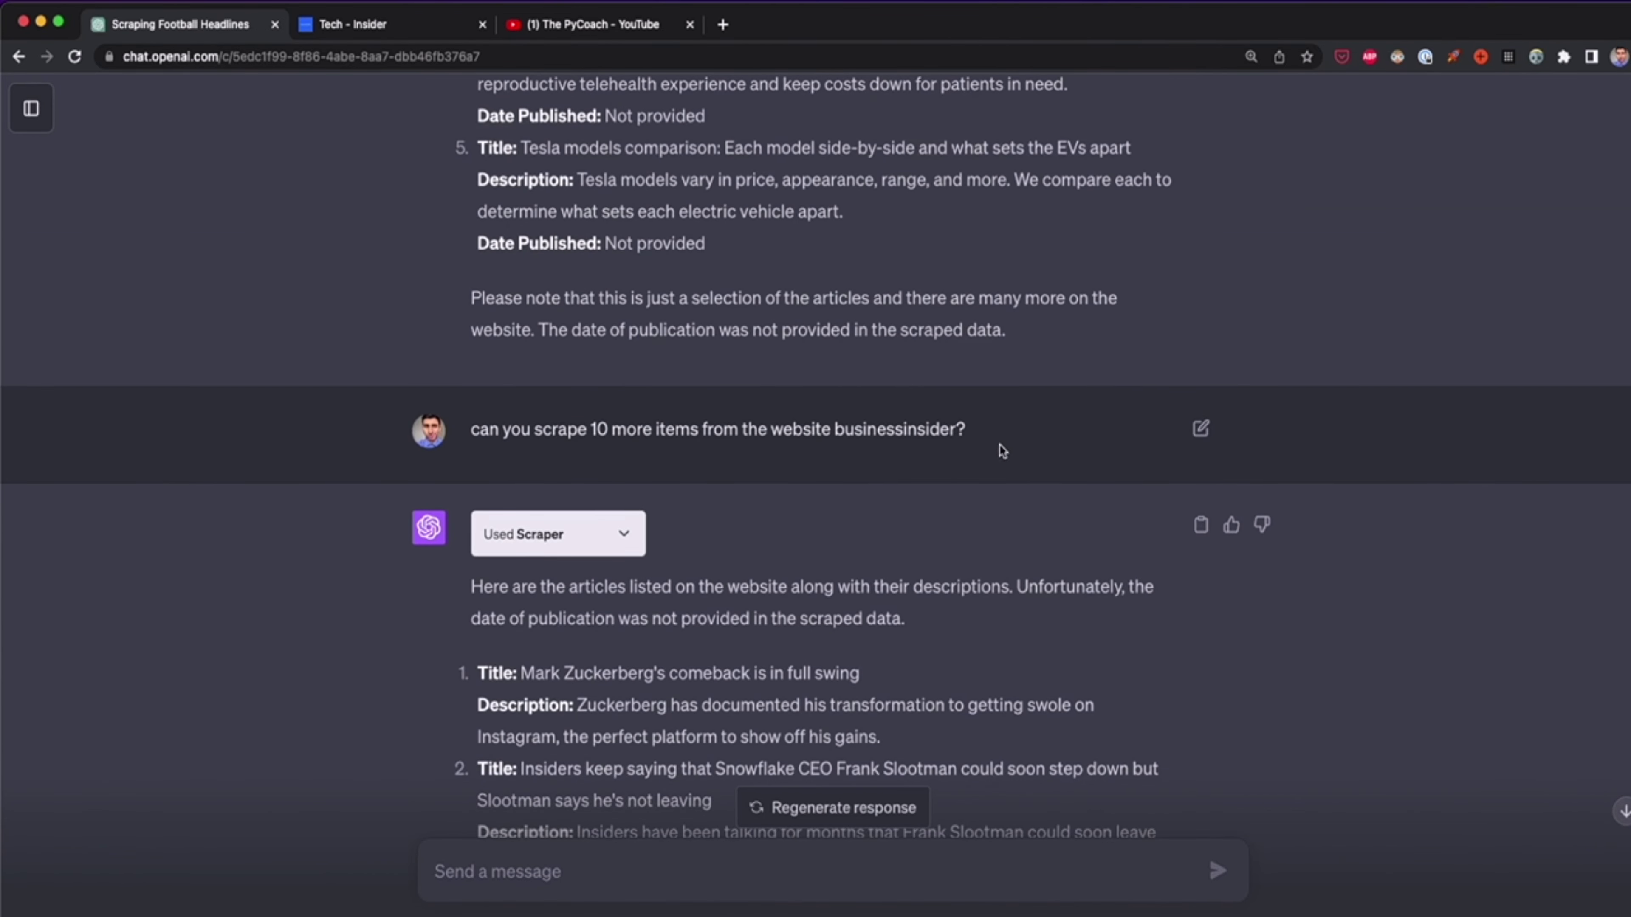
pyautogui.moveTo(966, 429); pyautogui.dragTo(480, 433)
pyautogui.scroll(-7, 690, 511)
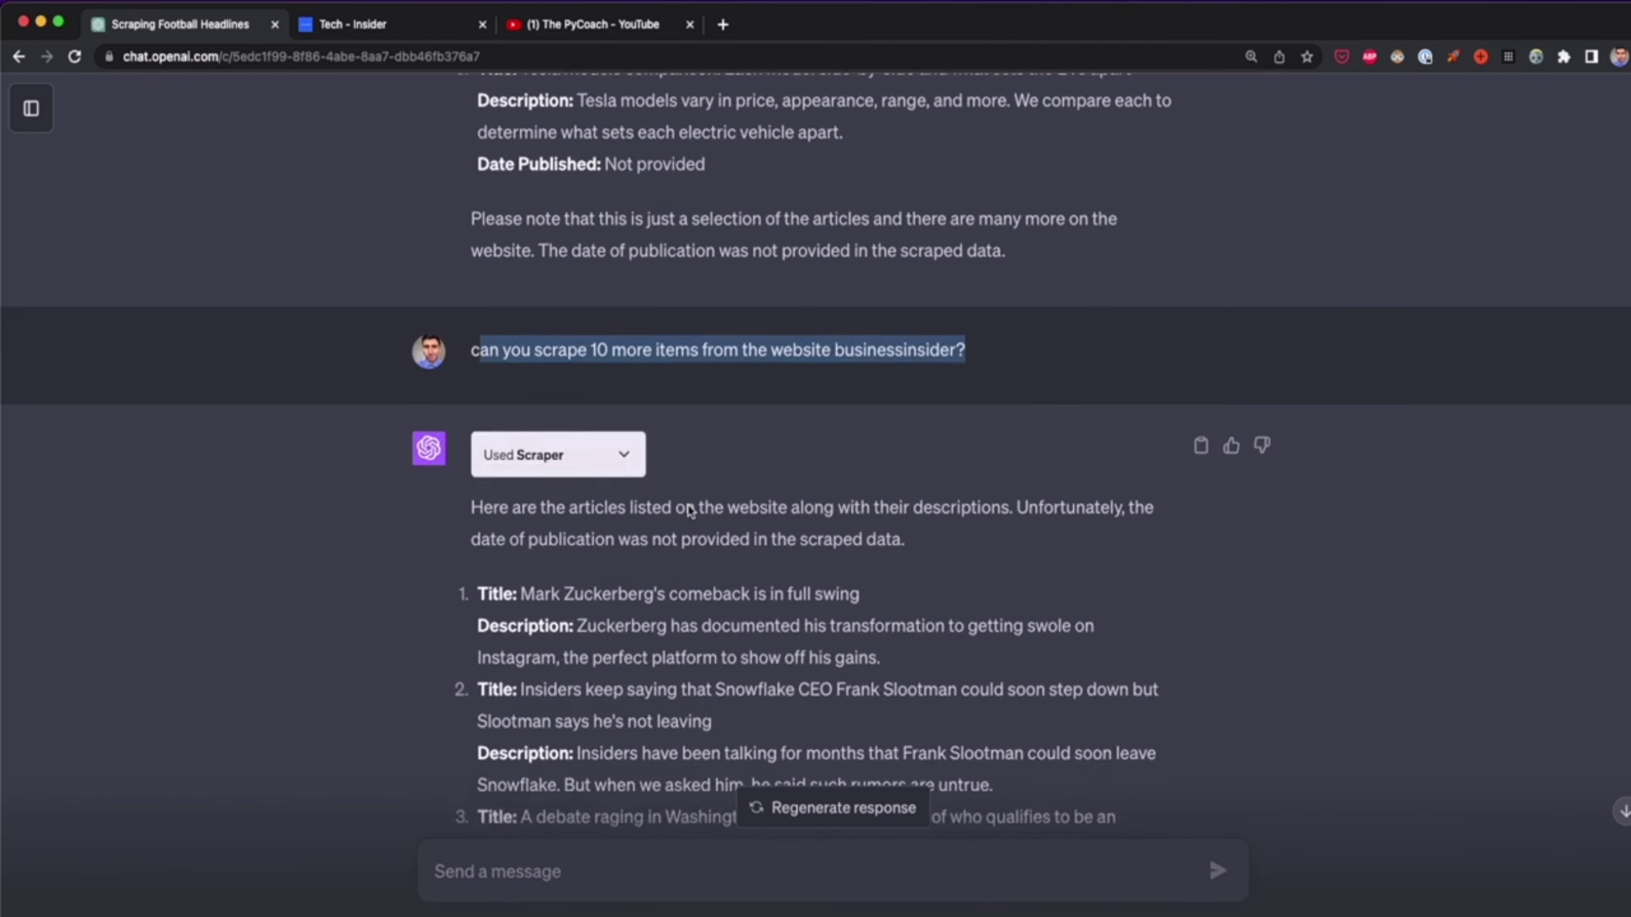
pyautogui.scroll(-2, 688, 505)
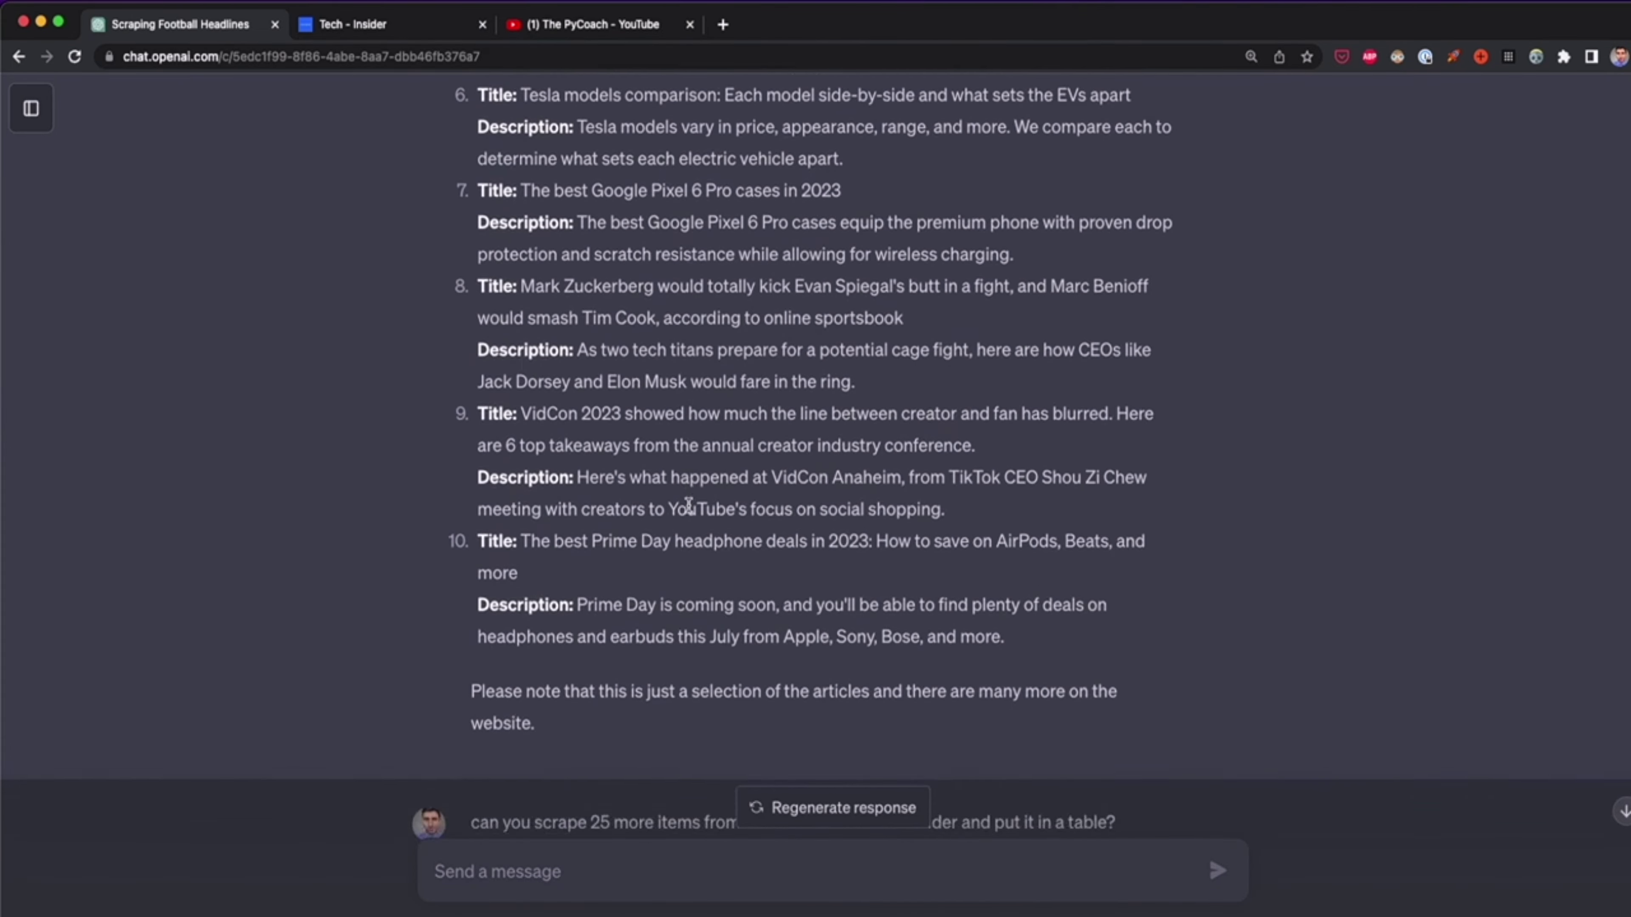
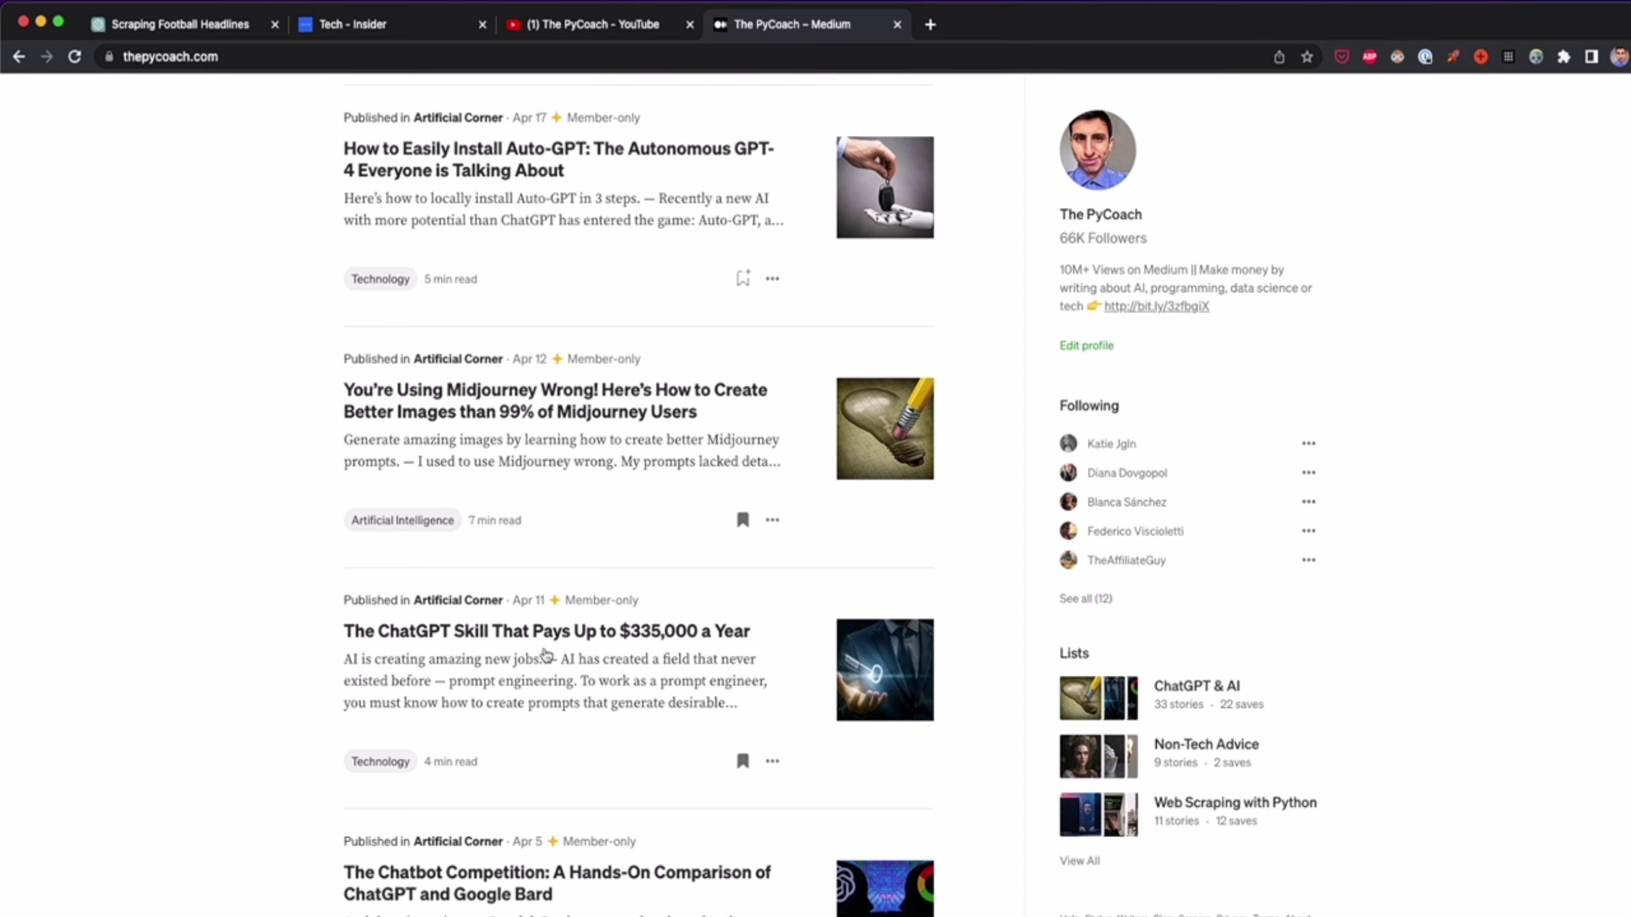
# - Look over the start of The PyCoach's Medium page, switch back to ChatGPT, and reopen the "Scraping YouTube video data" chat
pyautogui.scroll(20, 544, 653)
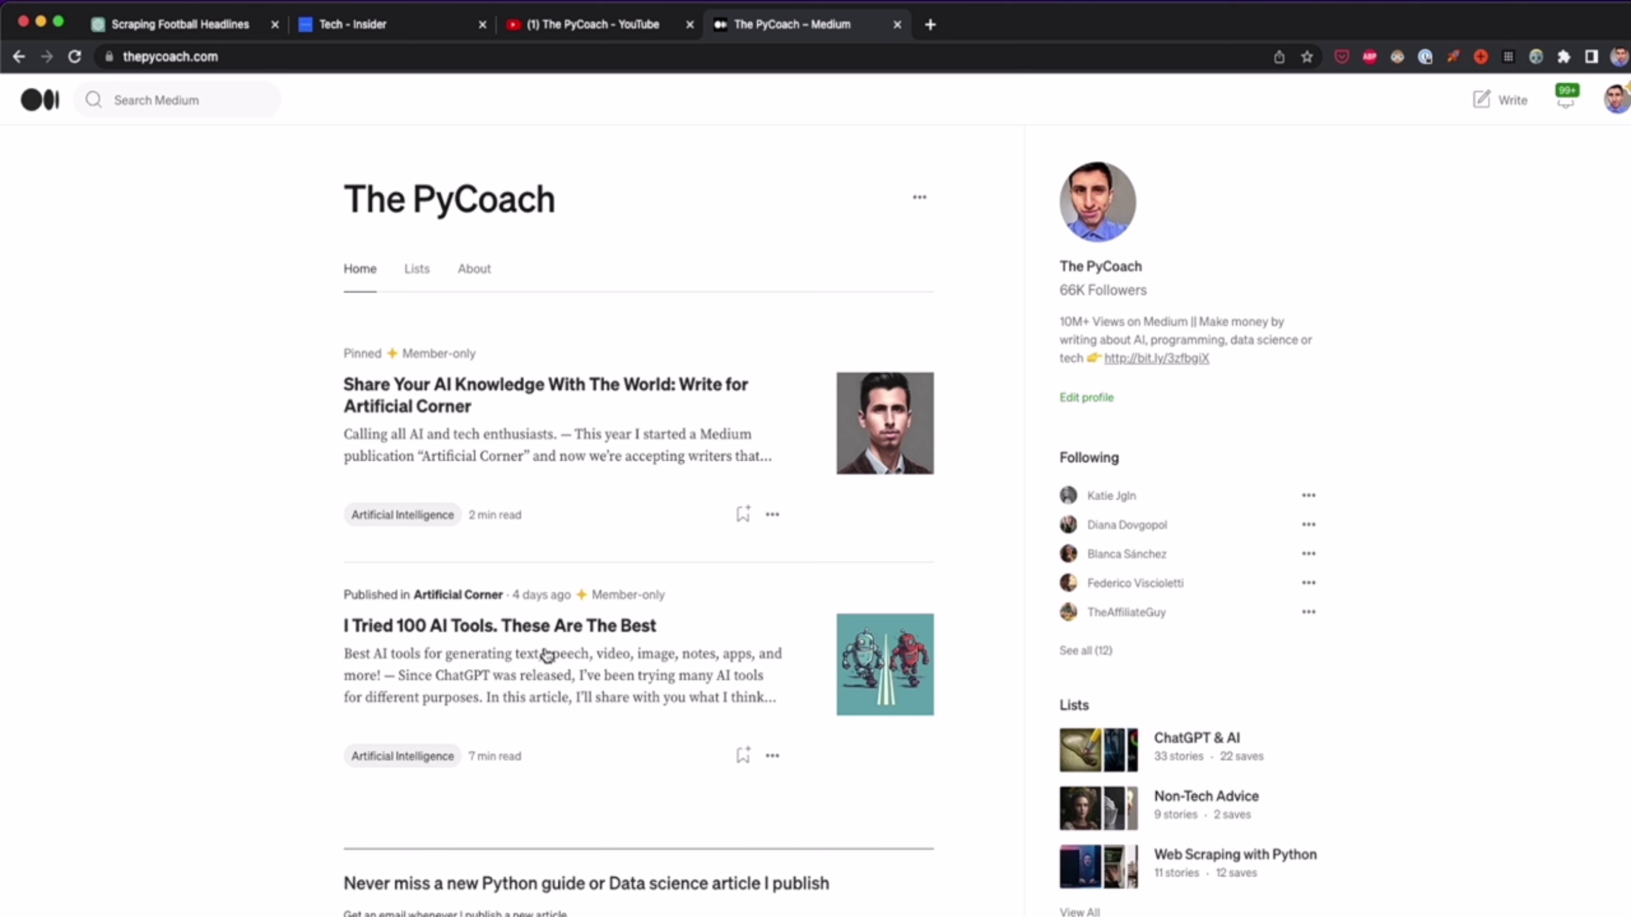
pyautogui.click(214, 23)
pyautogui.scroll(-20, 689, 536)
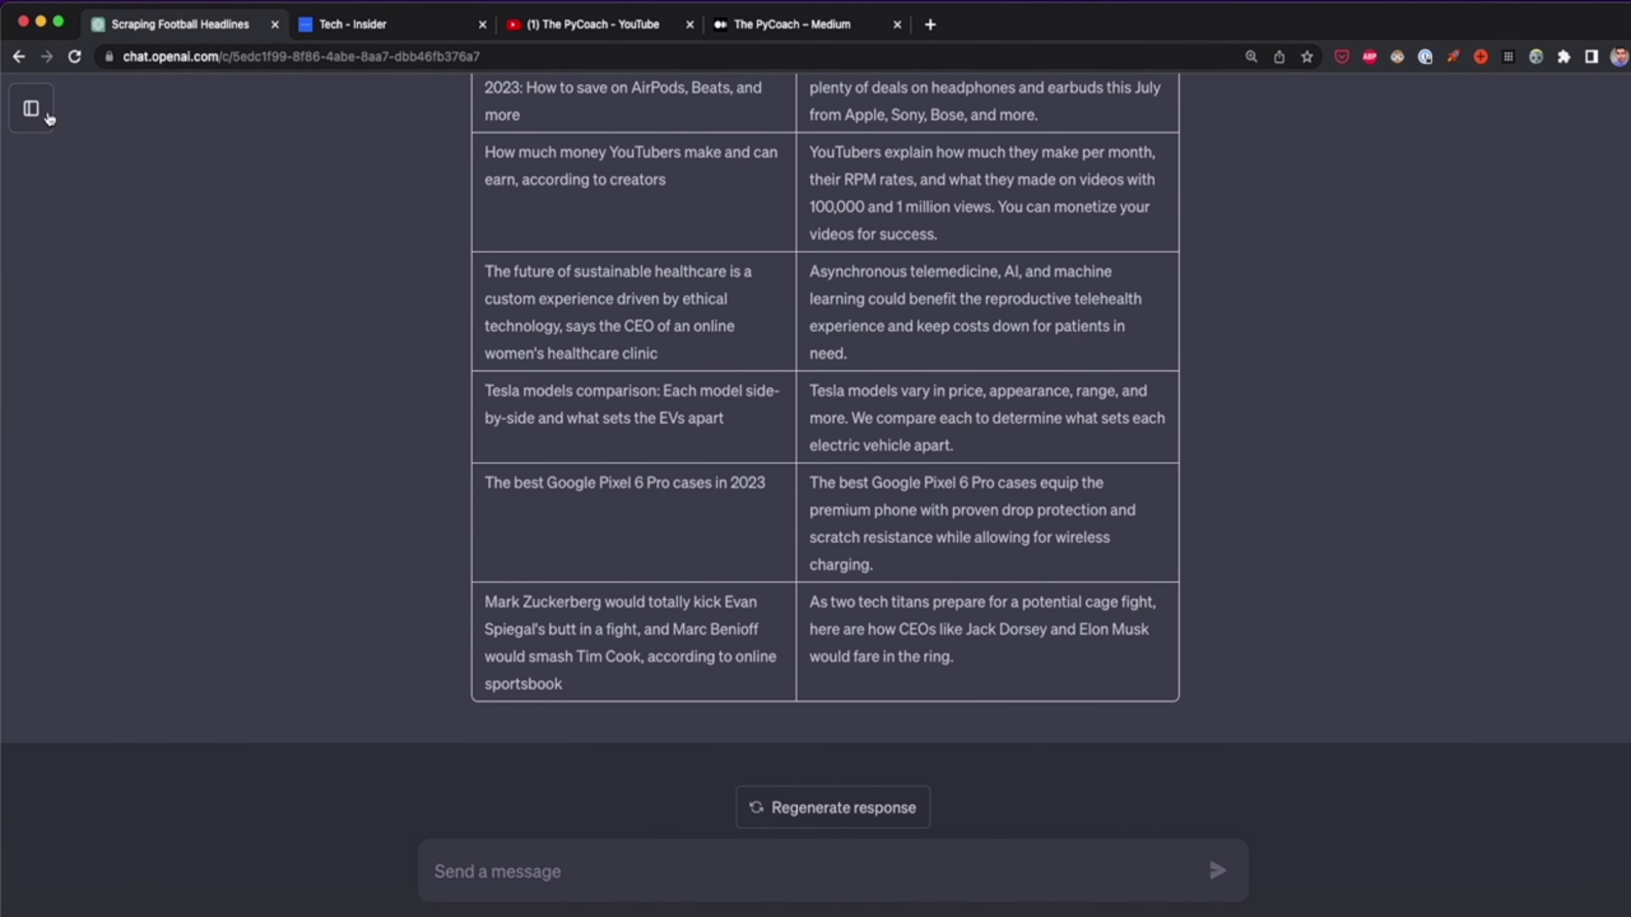
pyautogui.click(31, 108)
pyautogui.click(128, 204)
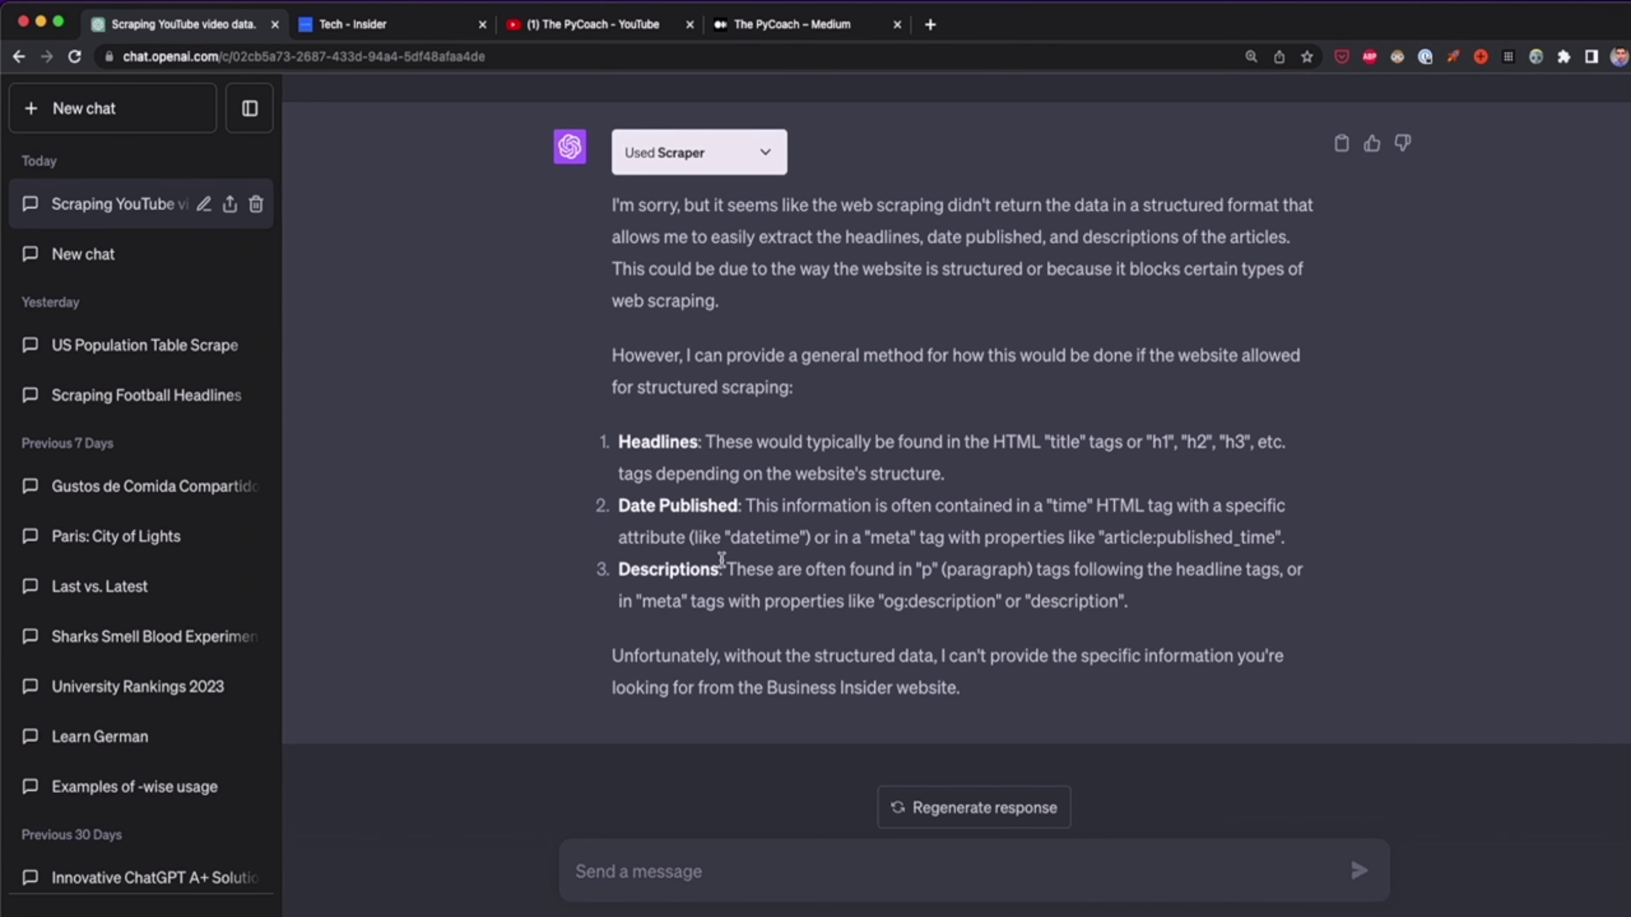
pyautogui.click(249, 108)
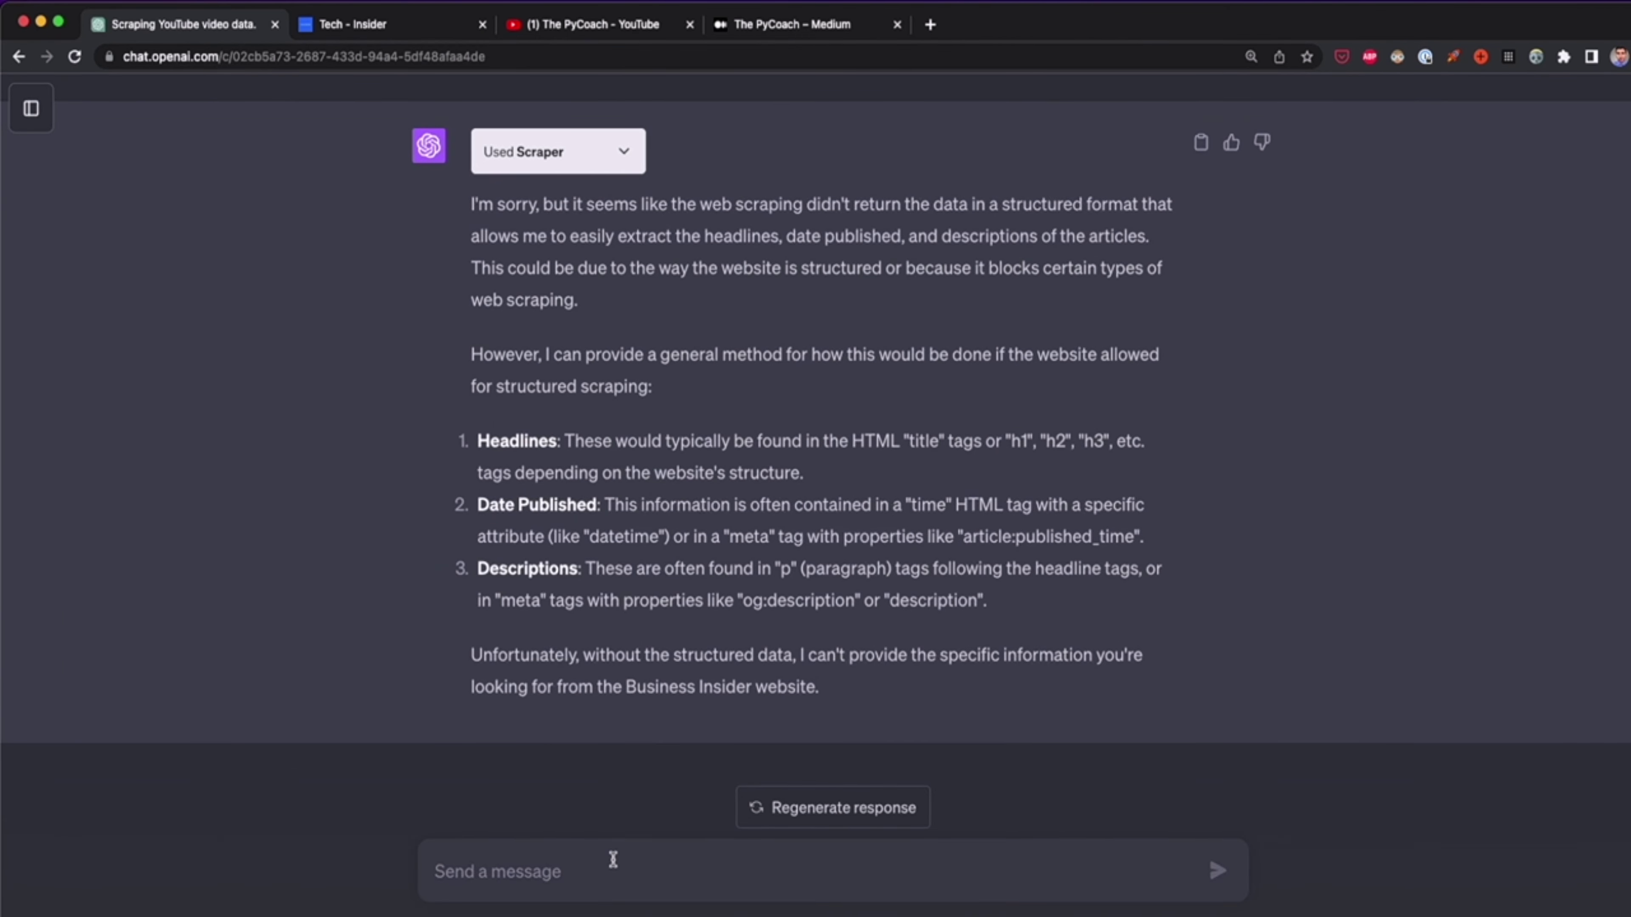
pyautogui.click(613, 860)
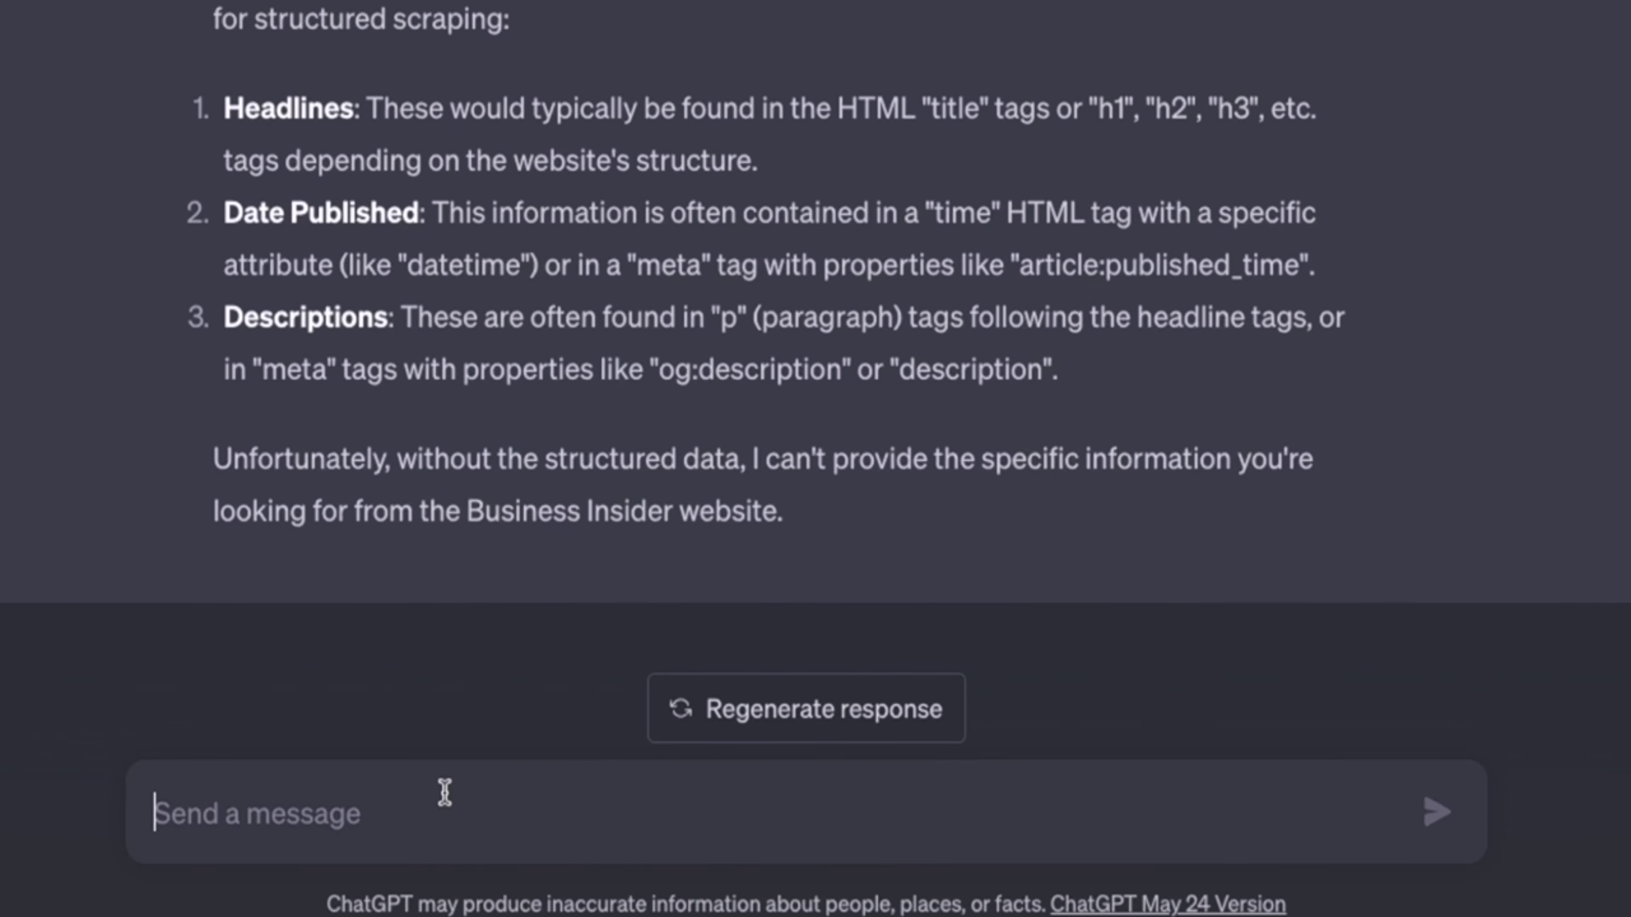
pyautogui.write('scrape the headlines, date published, "published in" text, and description from the articles listed on this website: https://thepycoach.com/')
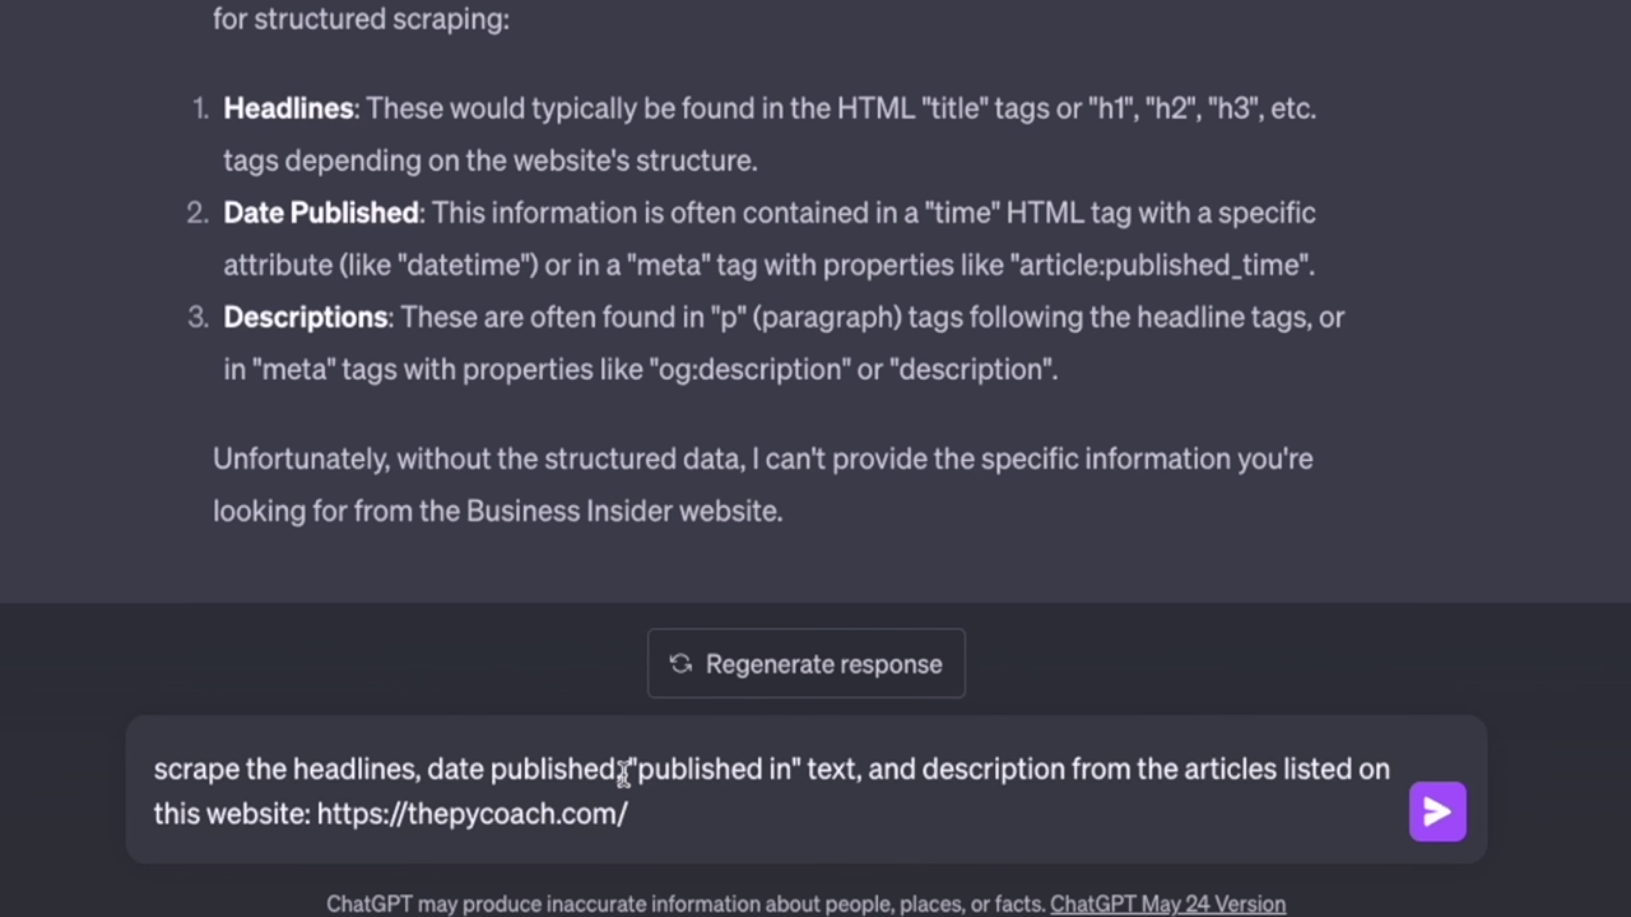
# - Highlight the prompt's "published in" text and compare it with the publication, date, headline and description of articles on The PyCoach's Medium page
pyautogui.moveTo(628, 771); pyautogui.dragTo(858, 770)
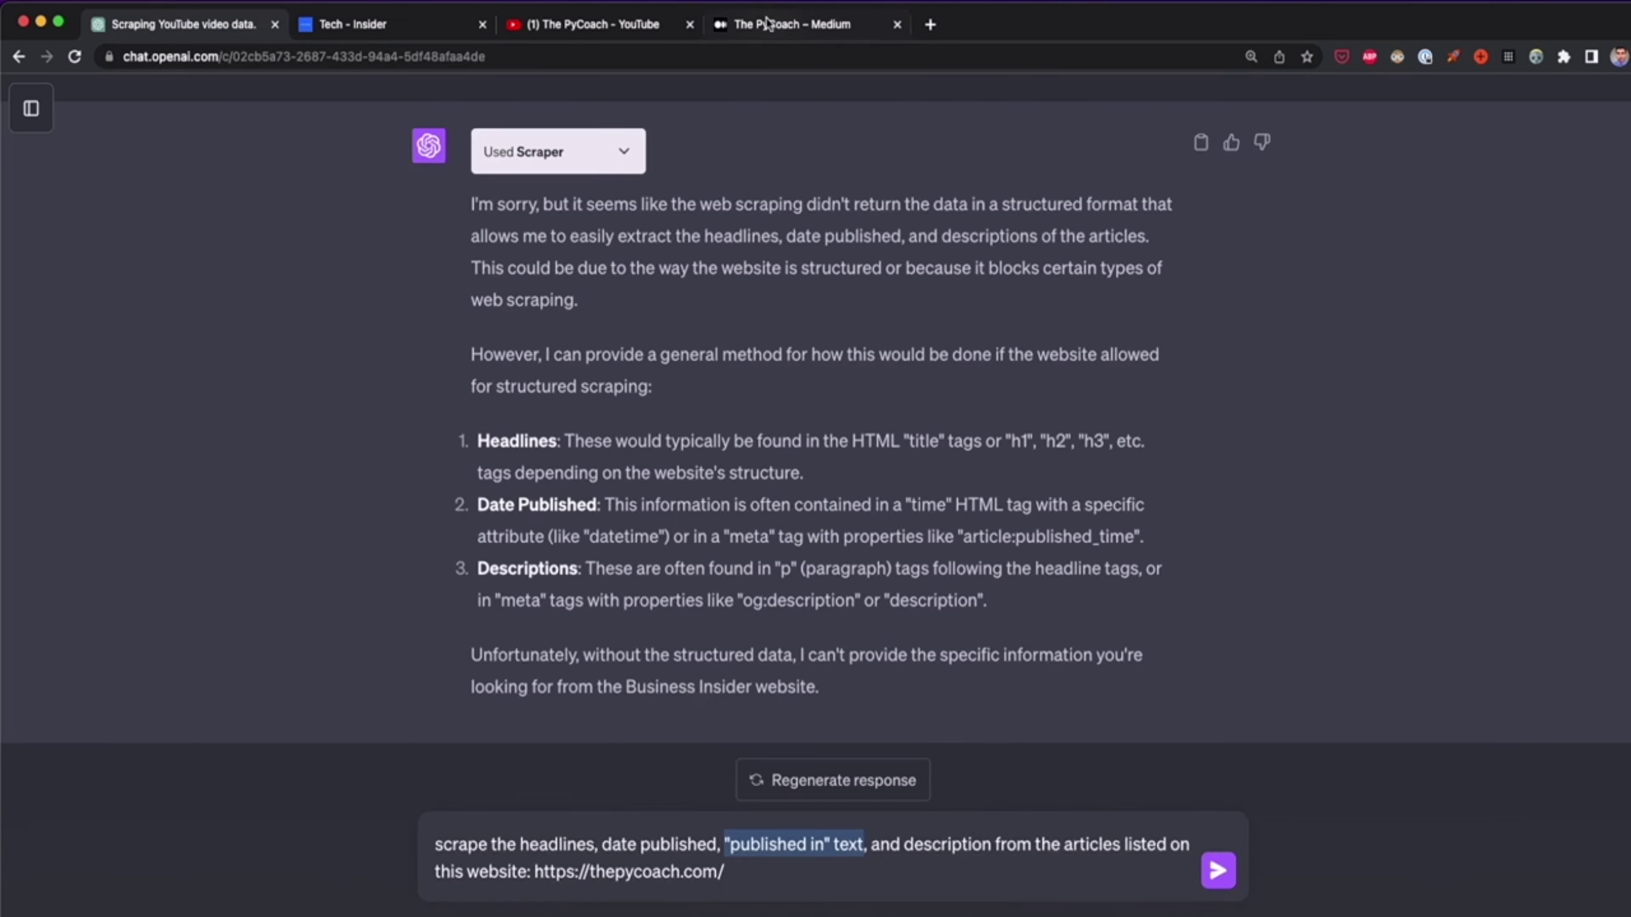
pyautogui.click(764, 24)
pyautogui.scroll(-1, 334, 398)
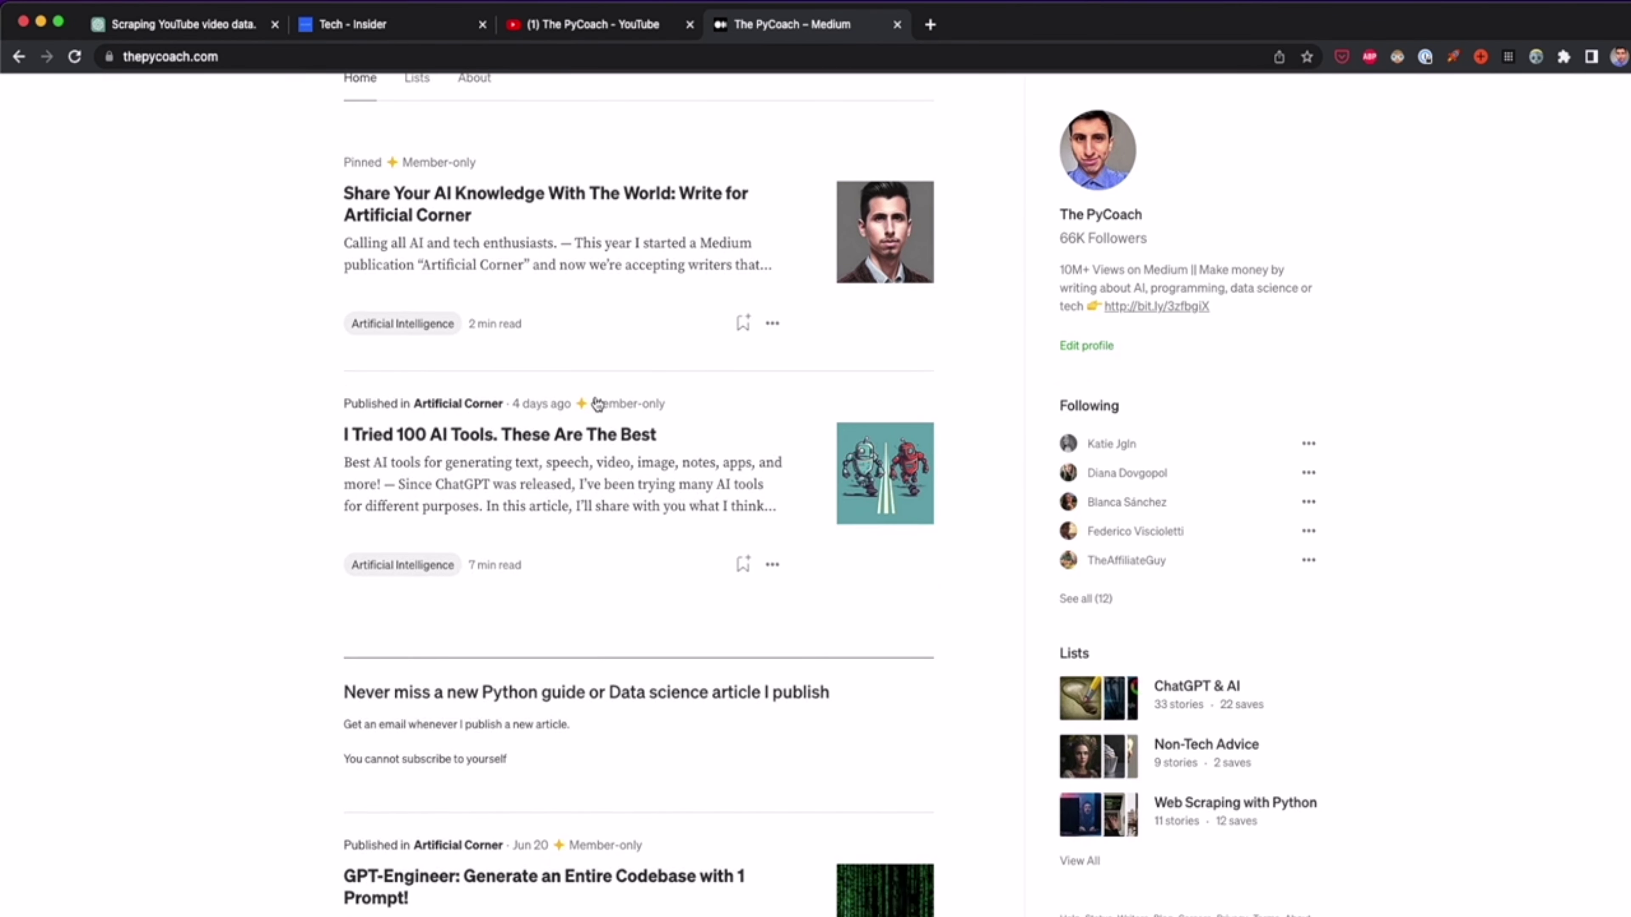
pyautogui.scroll(5, 590, 394)
pyautogui.moveTo(181, 406); pyautogui.dragTo(783, 608)
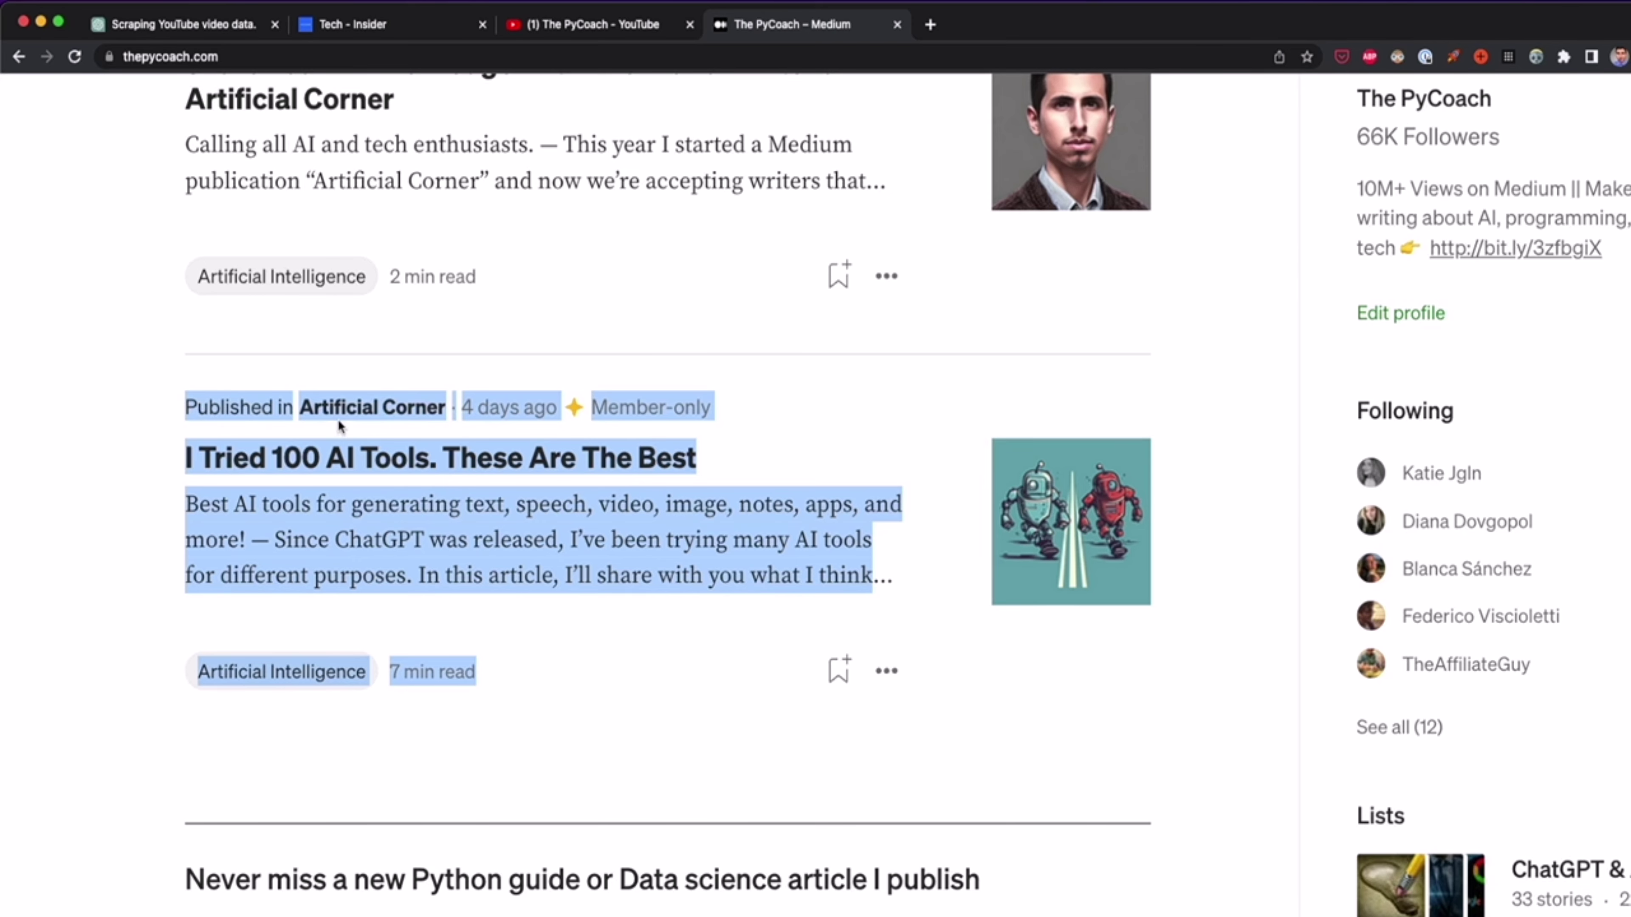
pyautogui.scroll(-15, 339, 423)
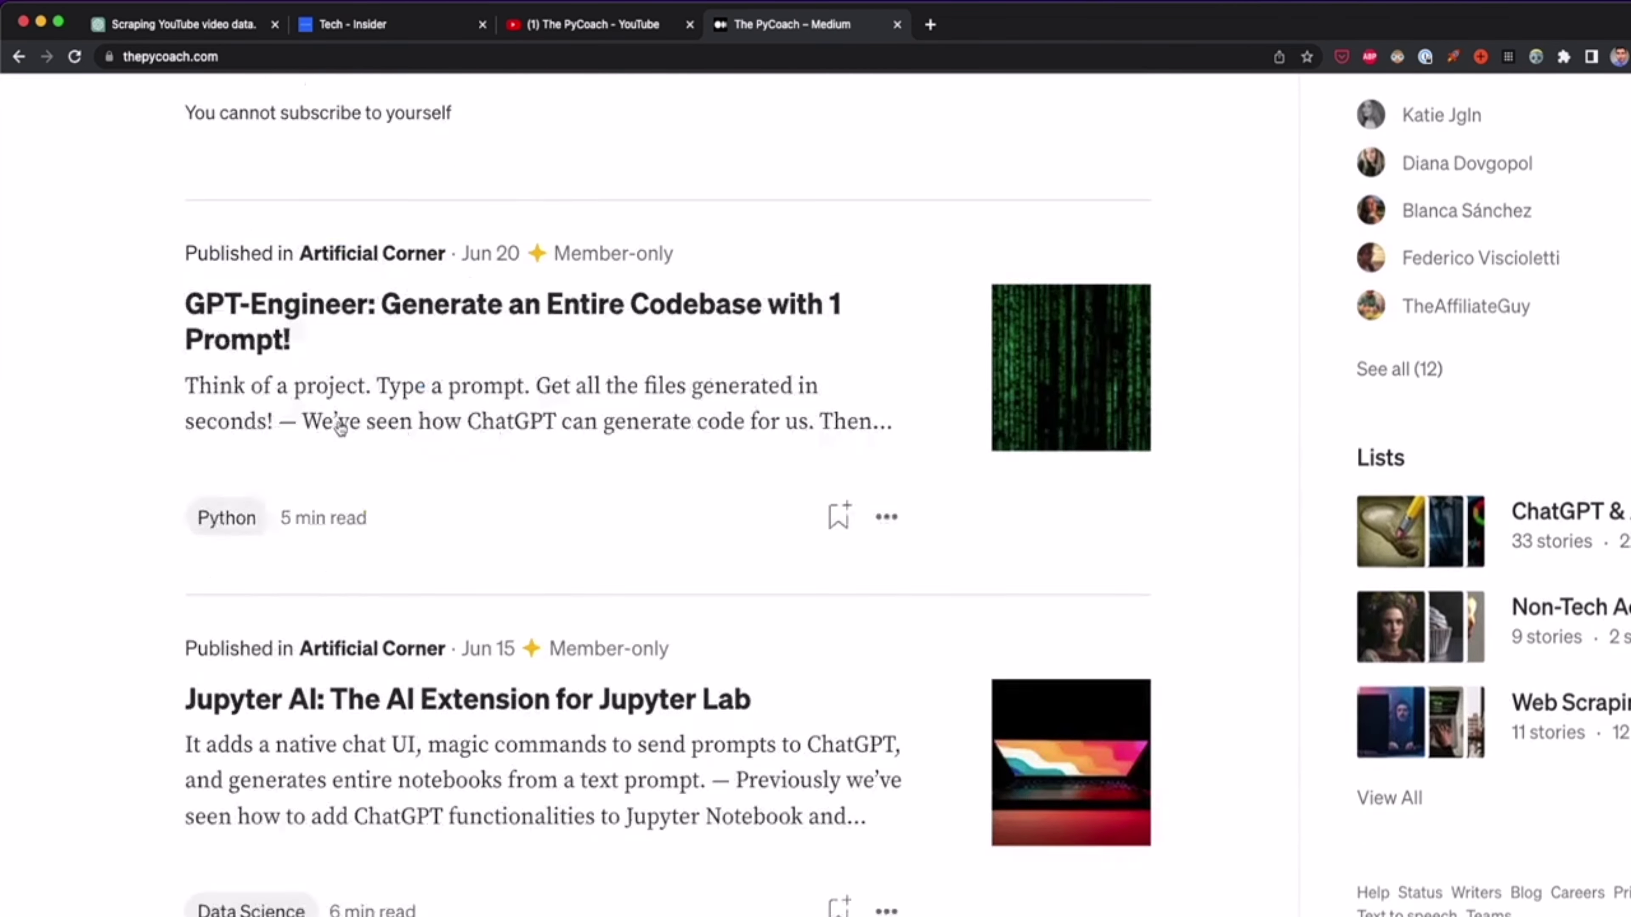
pyautogui.scroll(3, 353, 405)
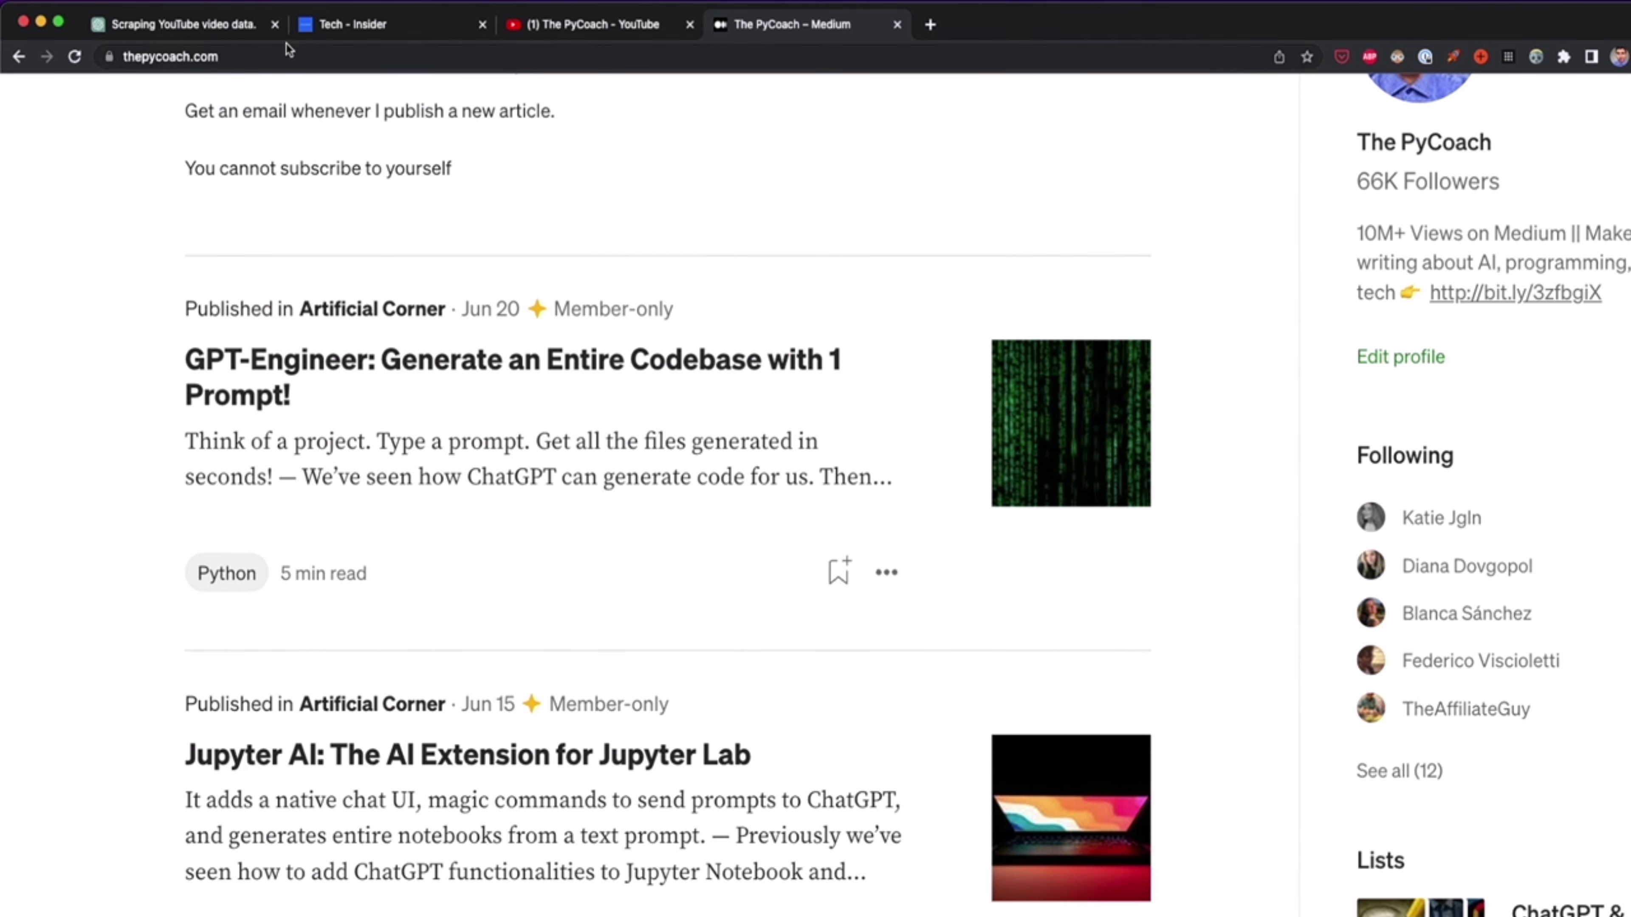
pyautogui.click(223, 27)
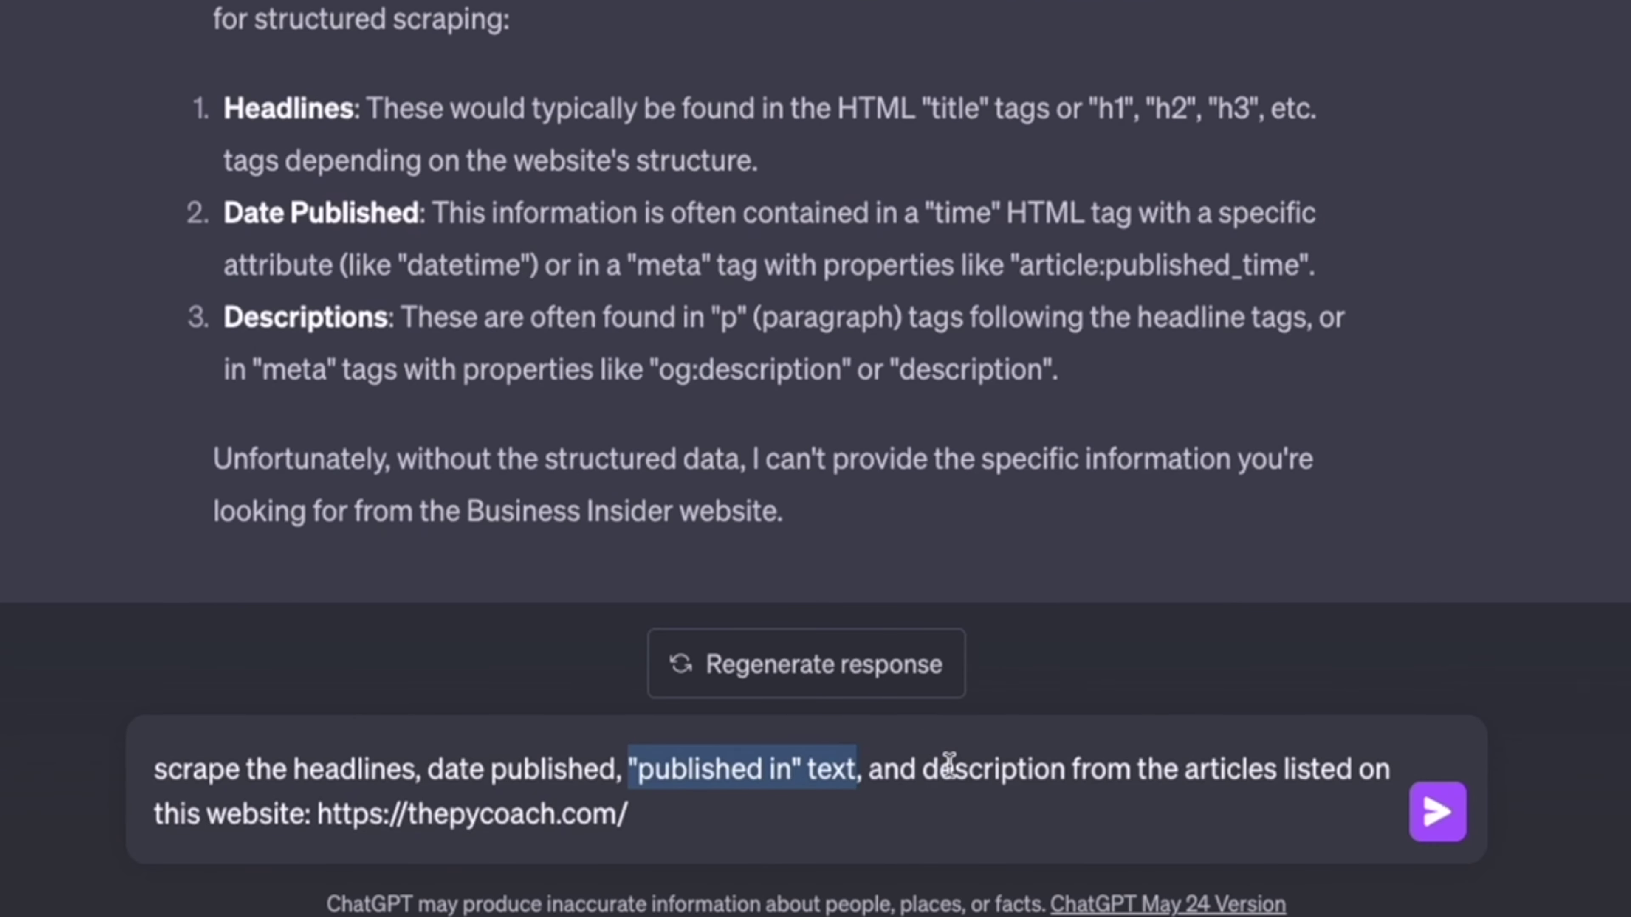
pyautogui.click(922, 839)
pyautogui.click(1063, 774)
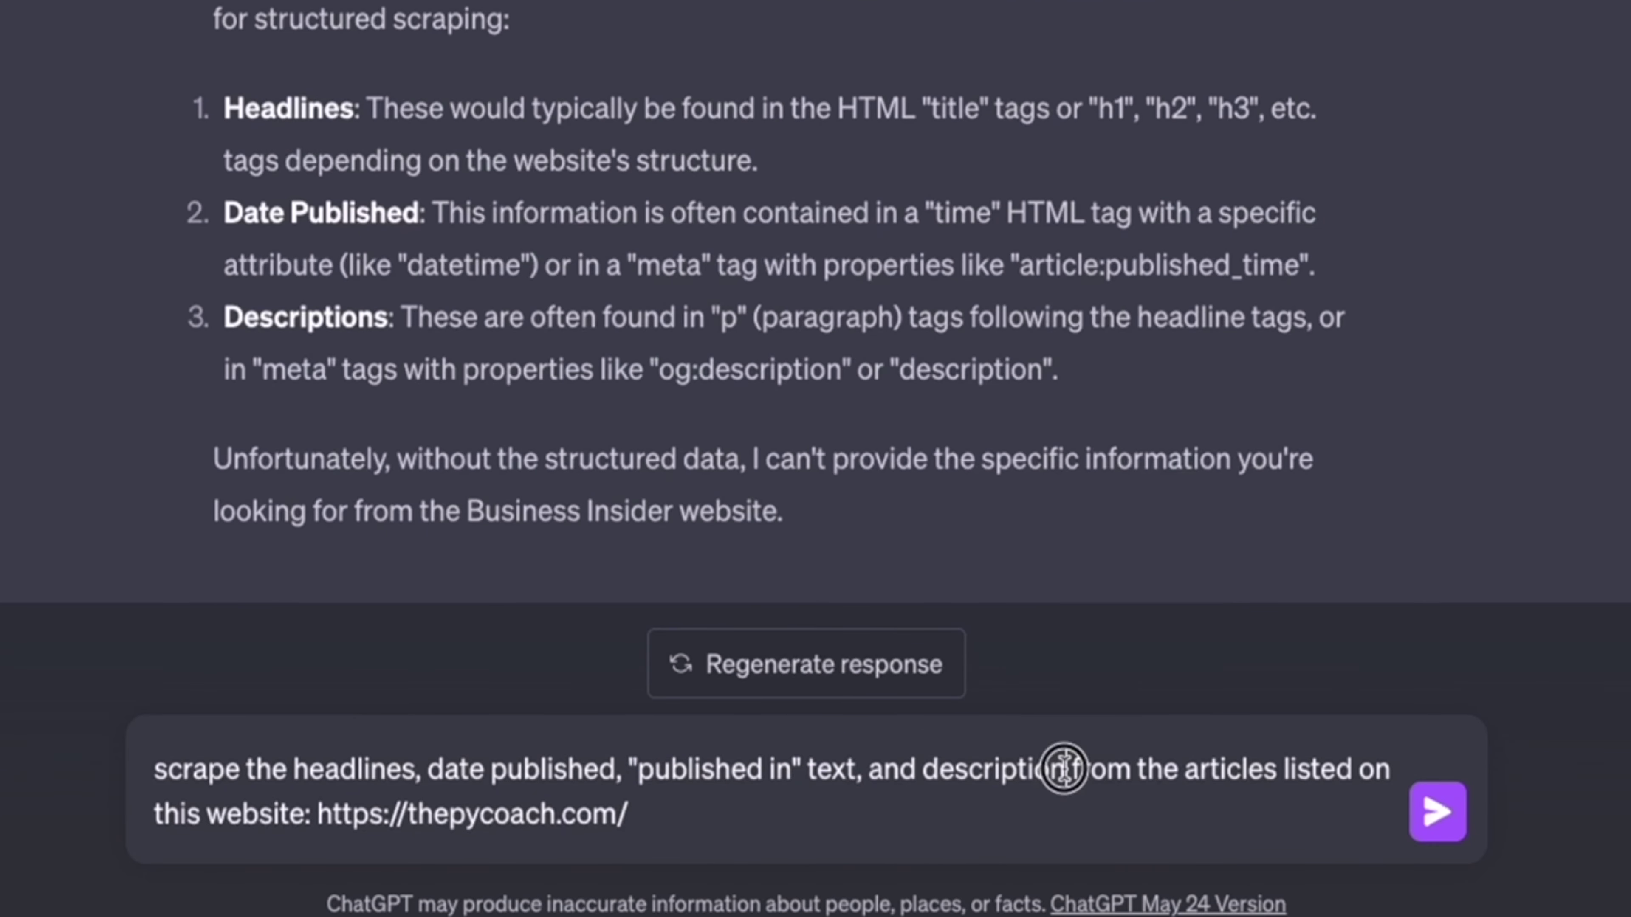
pyautogui.hotkey('shift', 'Home')
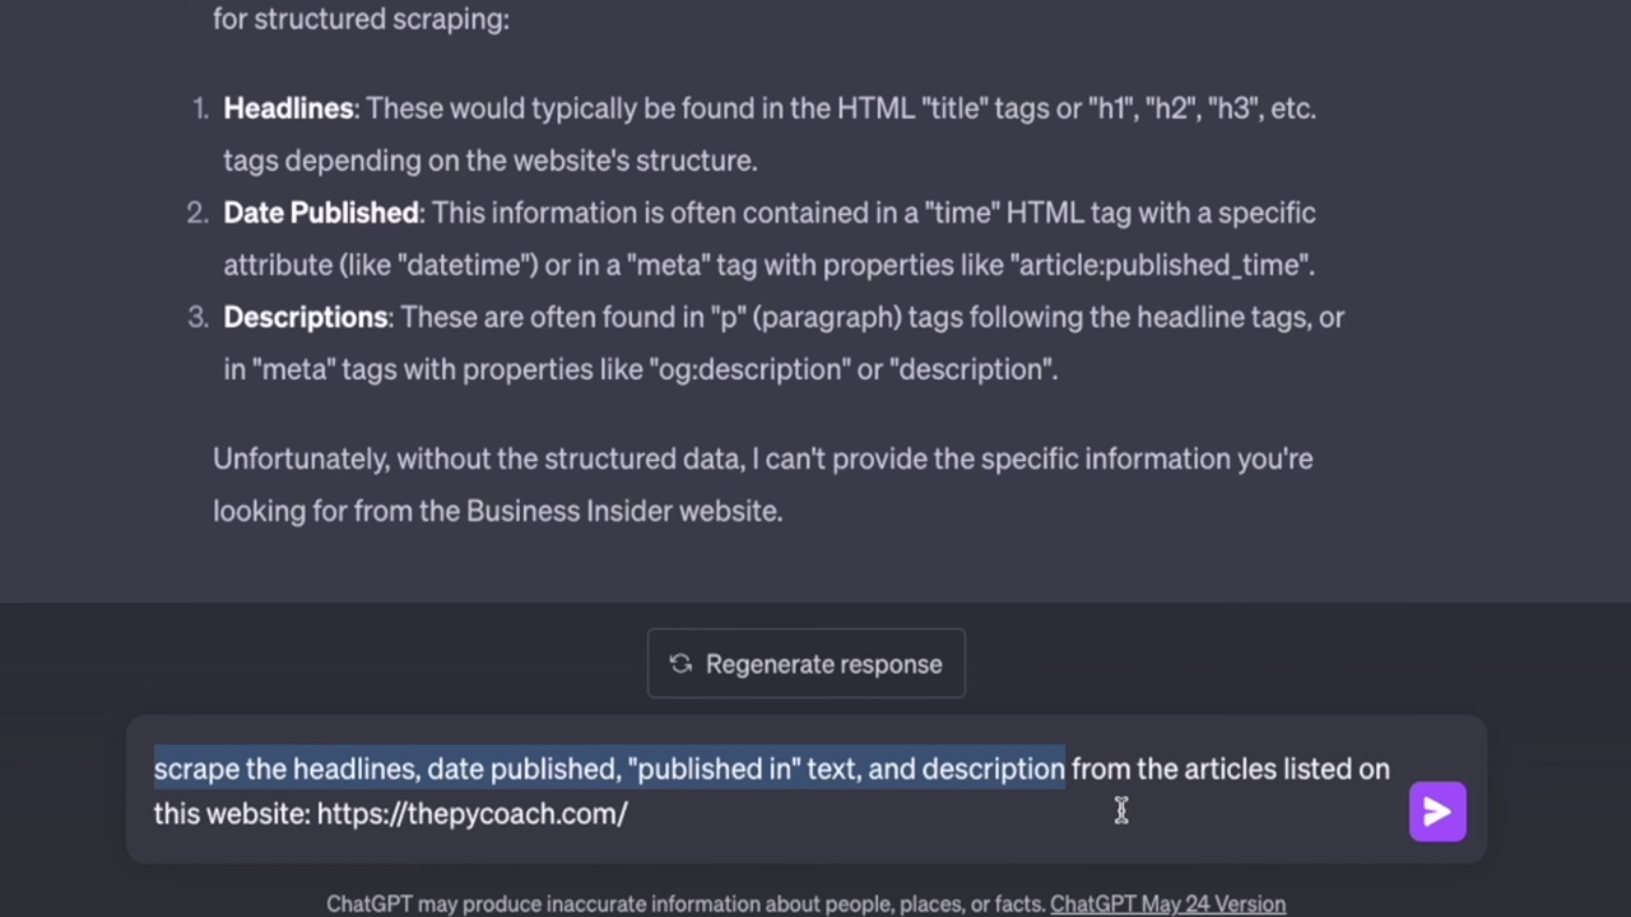
pyautogui.click(794, 832)
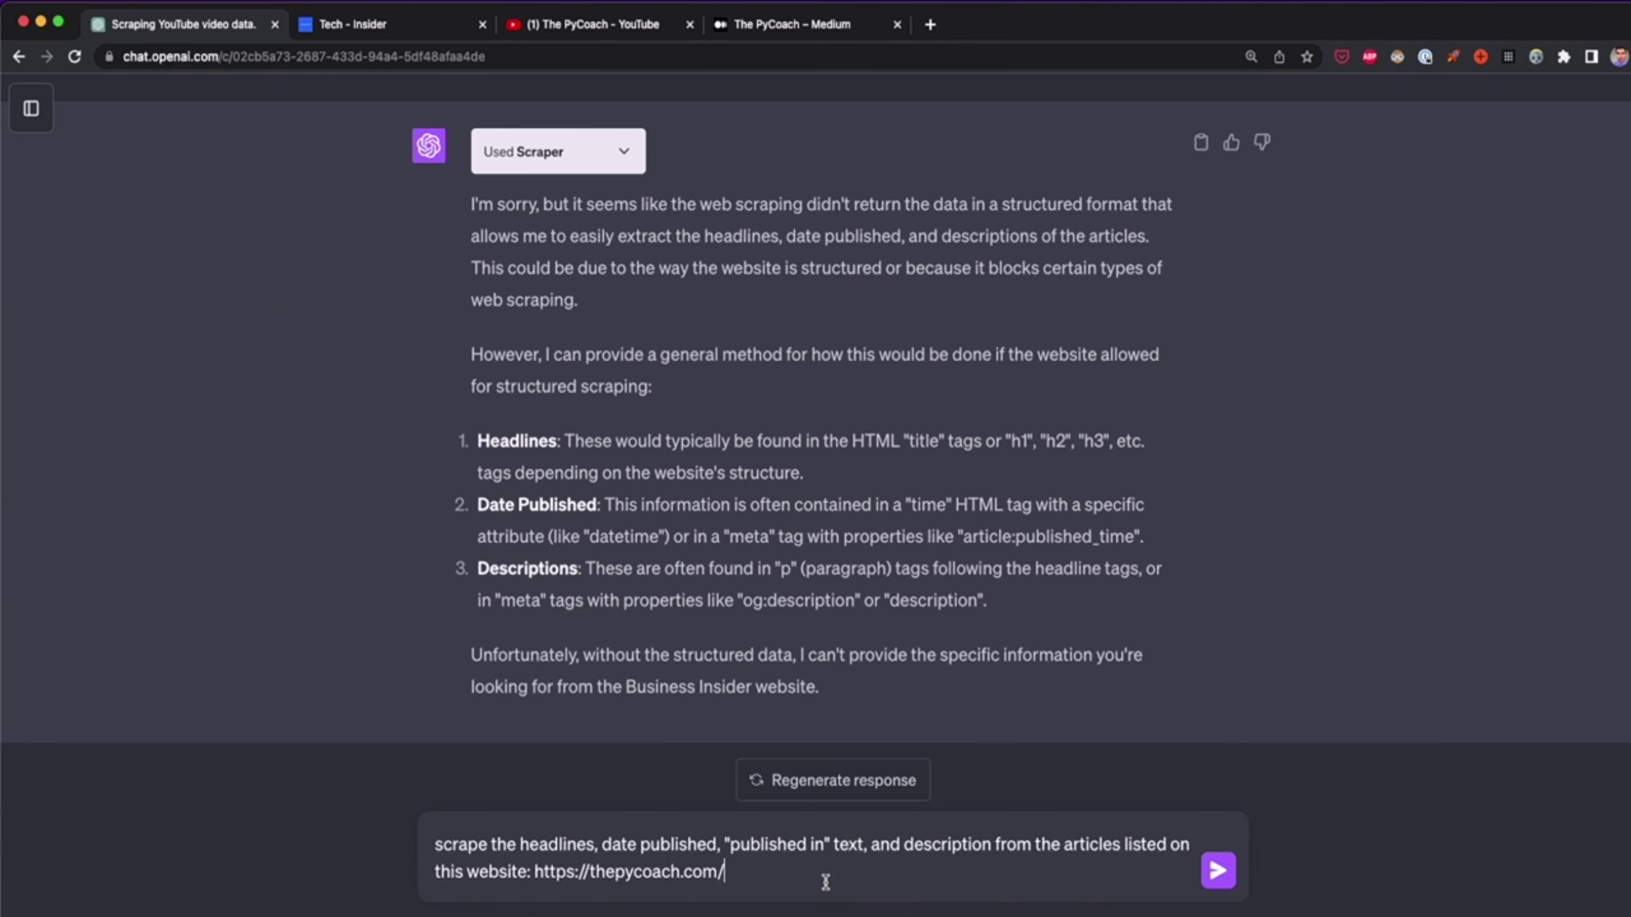
pyautogui.click(1218, 874)
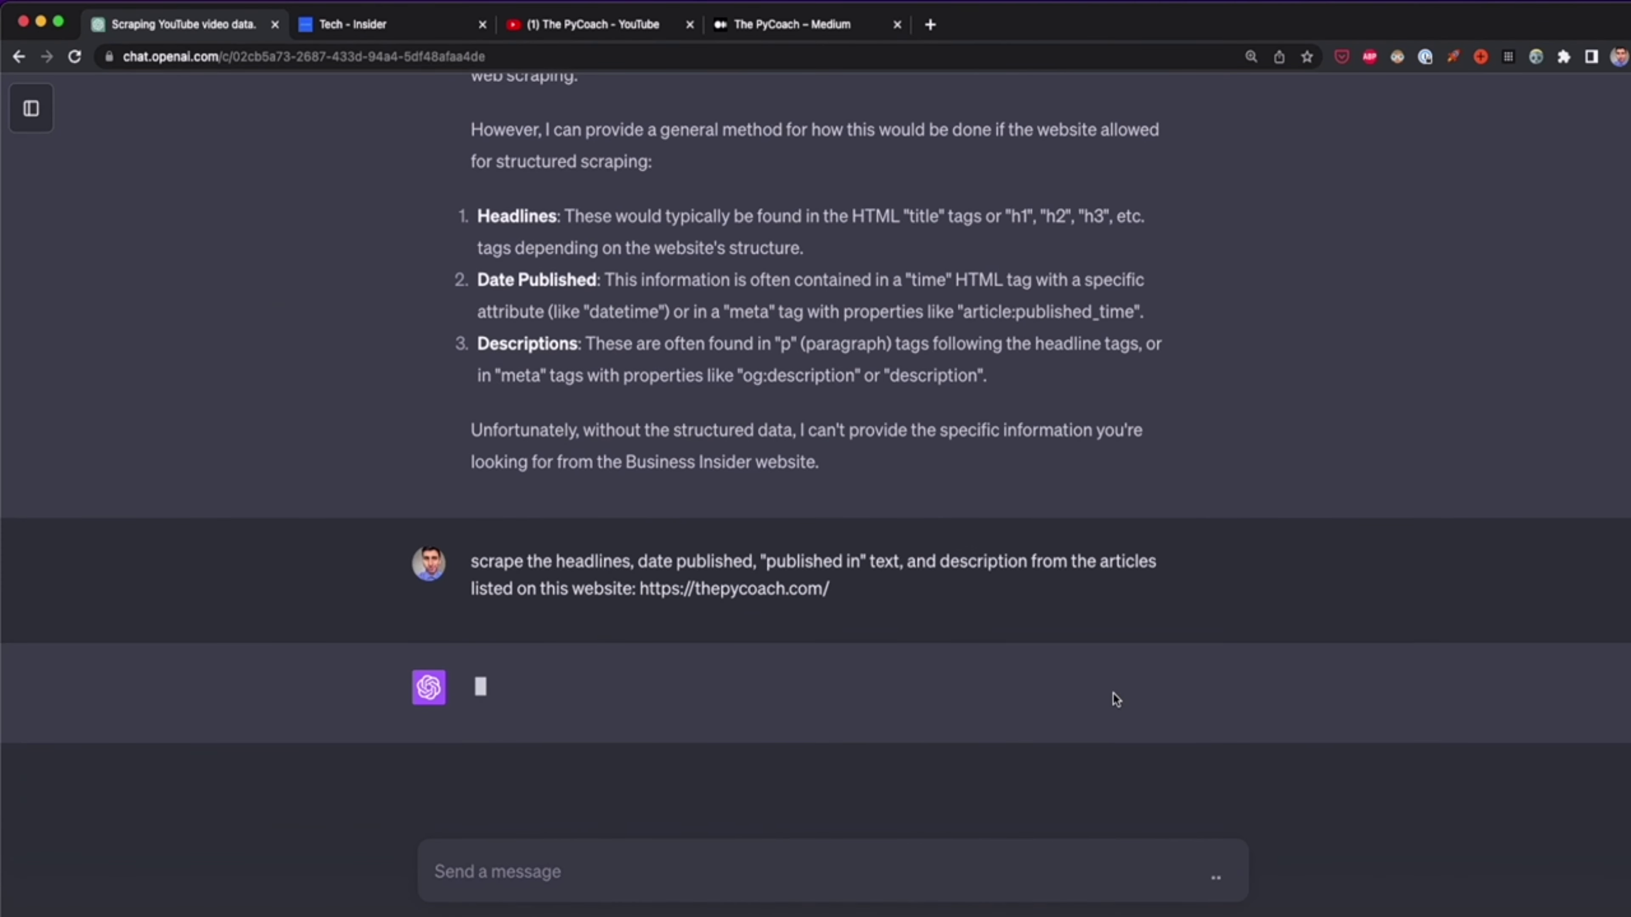
# - Switch to The PyCoach's Medium page and look through its article list down to the May articles
pyautogui.click(772, 34)
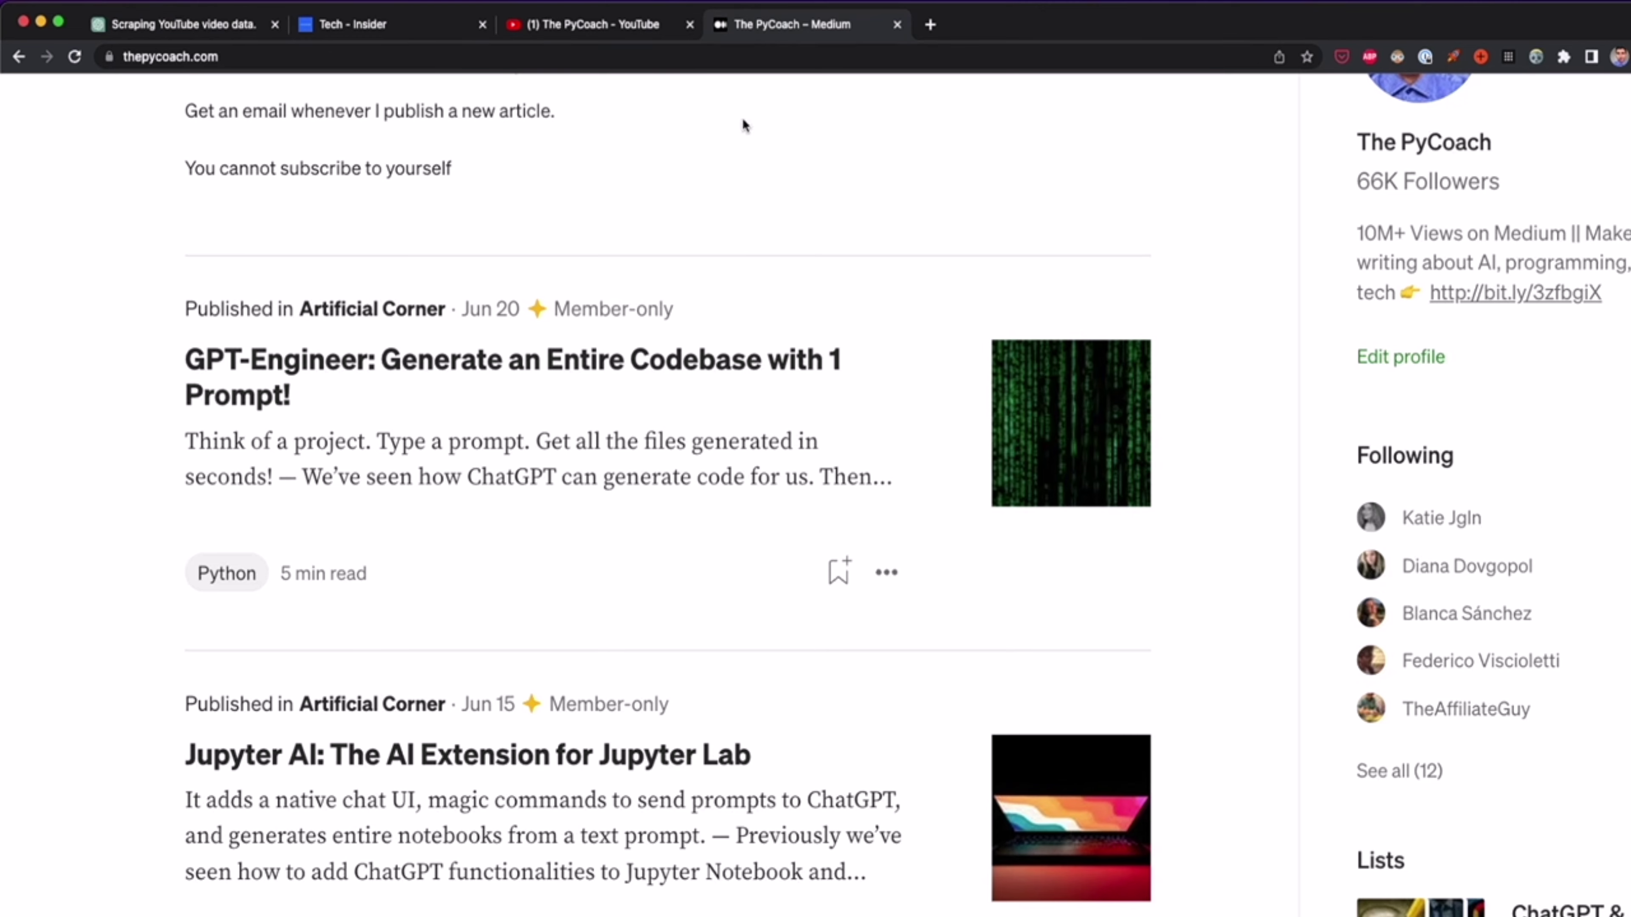
pyautogui.press('super+minus')
pyautogui.scroll(10, 525, 361)
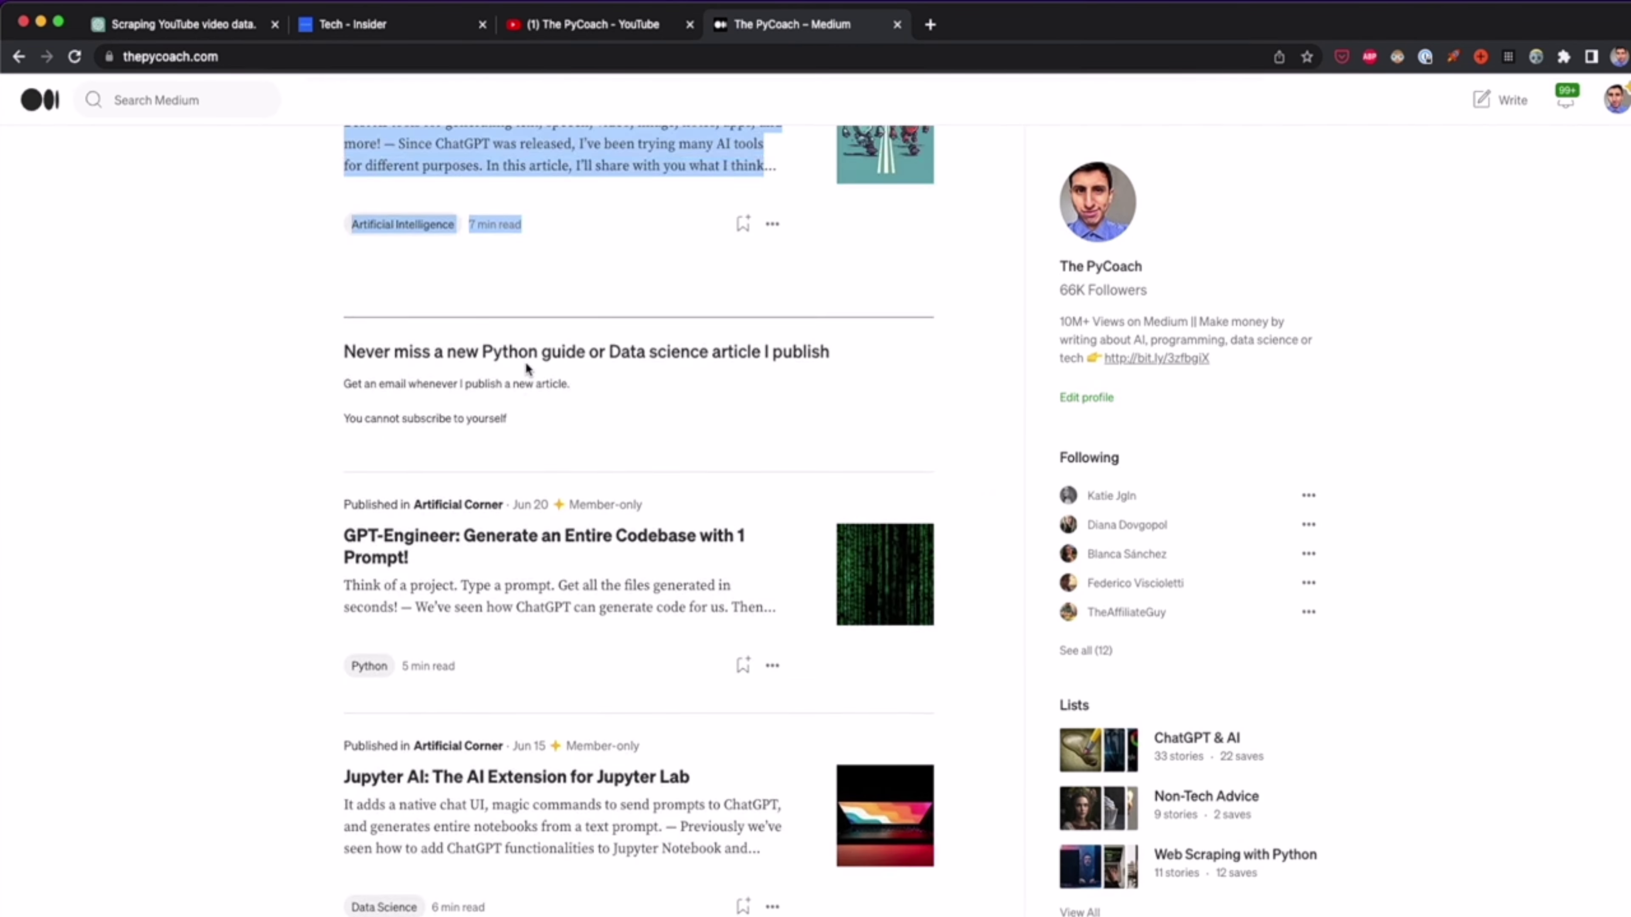
pyautogui.scroll(-15, 327, 527)
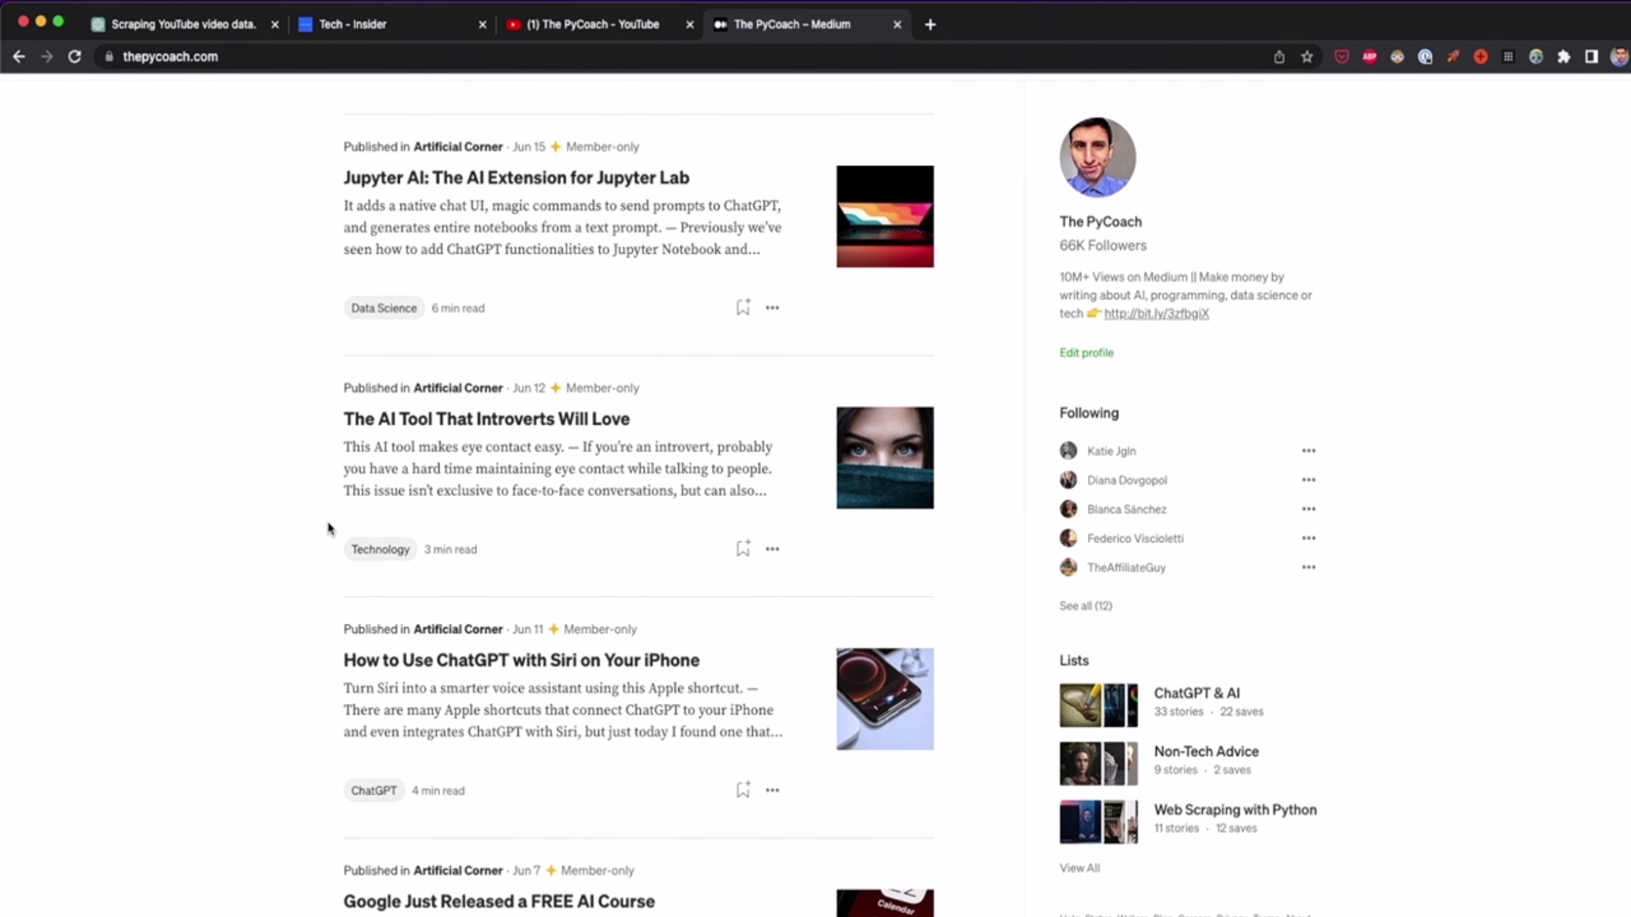
pyautogui.scroll(-10, 328, 528)
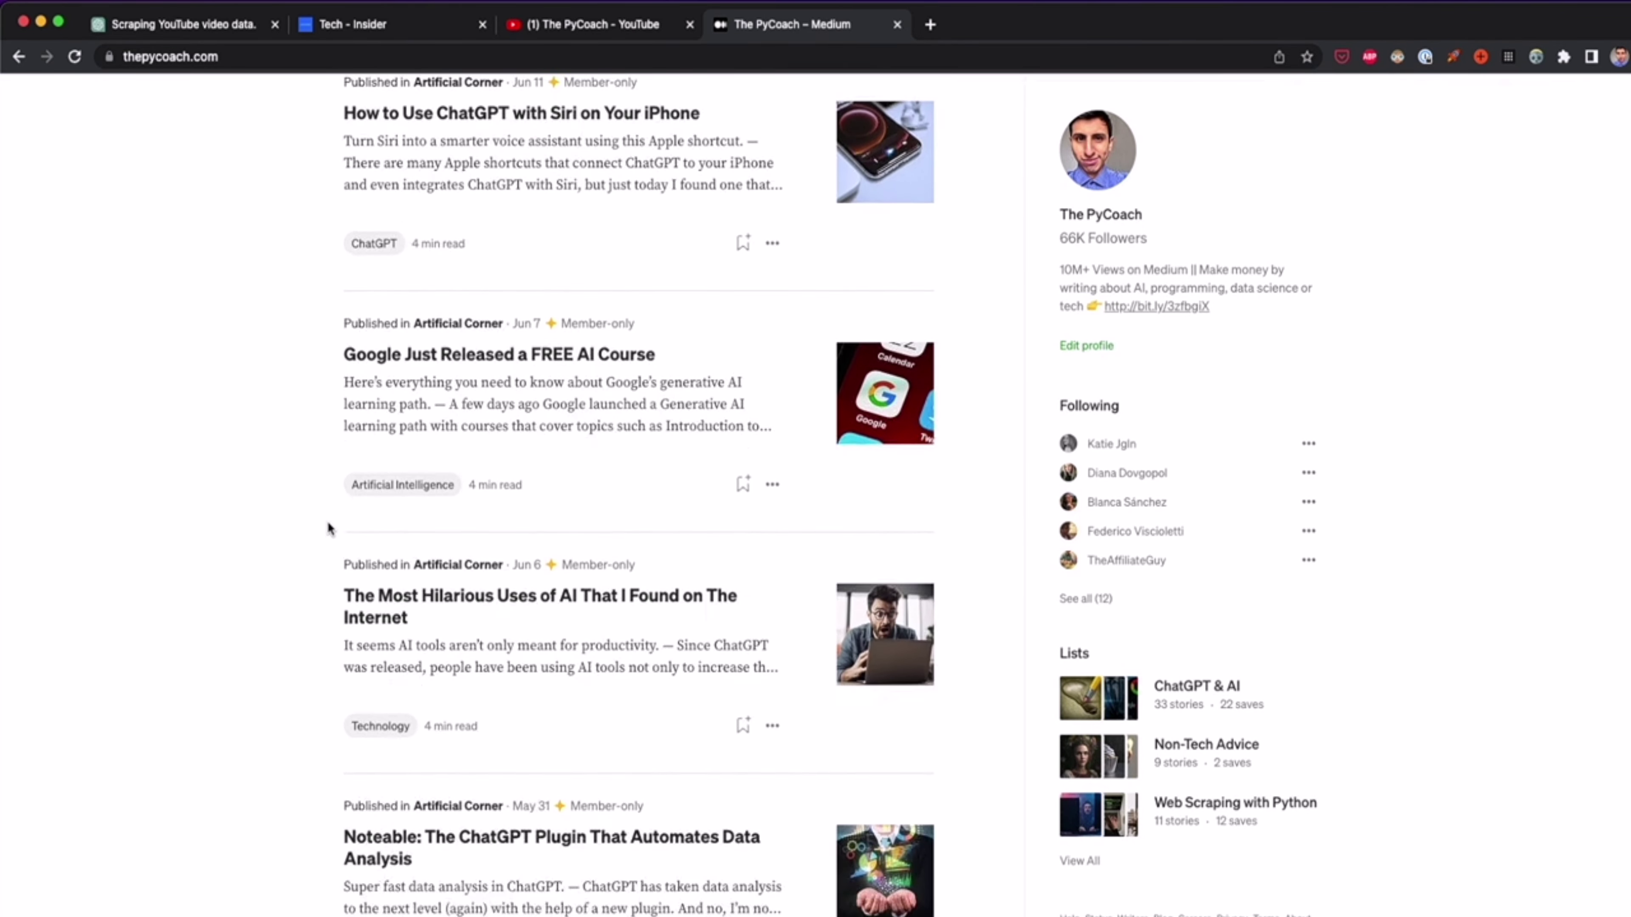
pyautogui.scroll(-15, 329, 528)
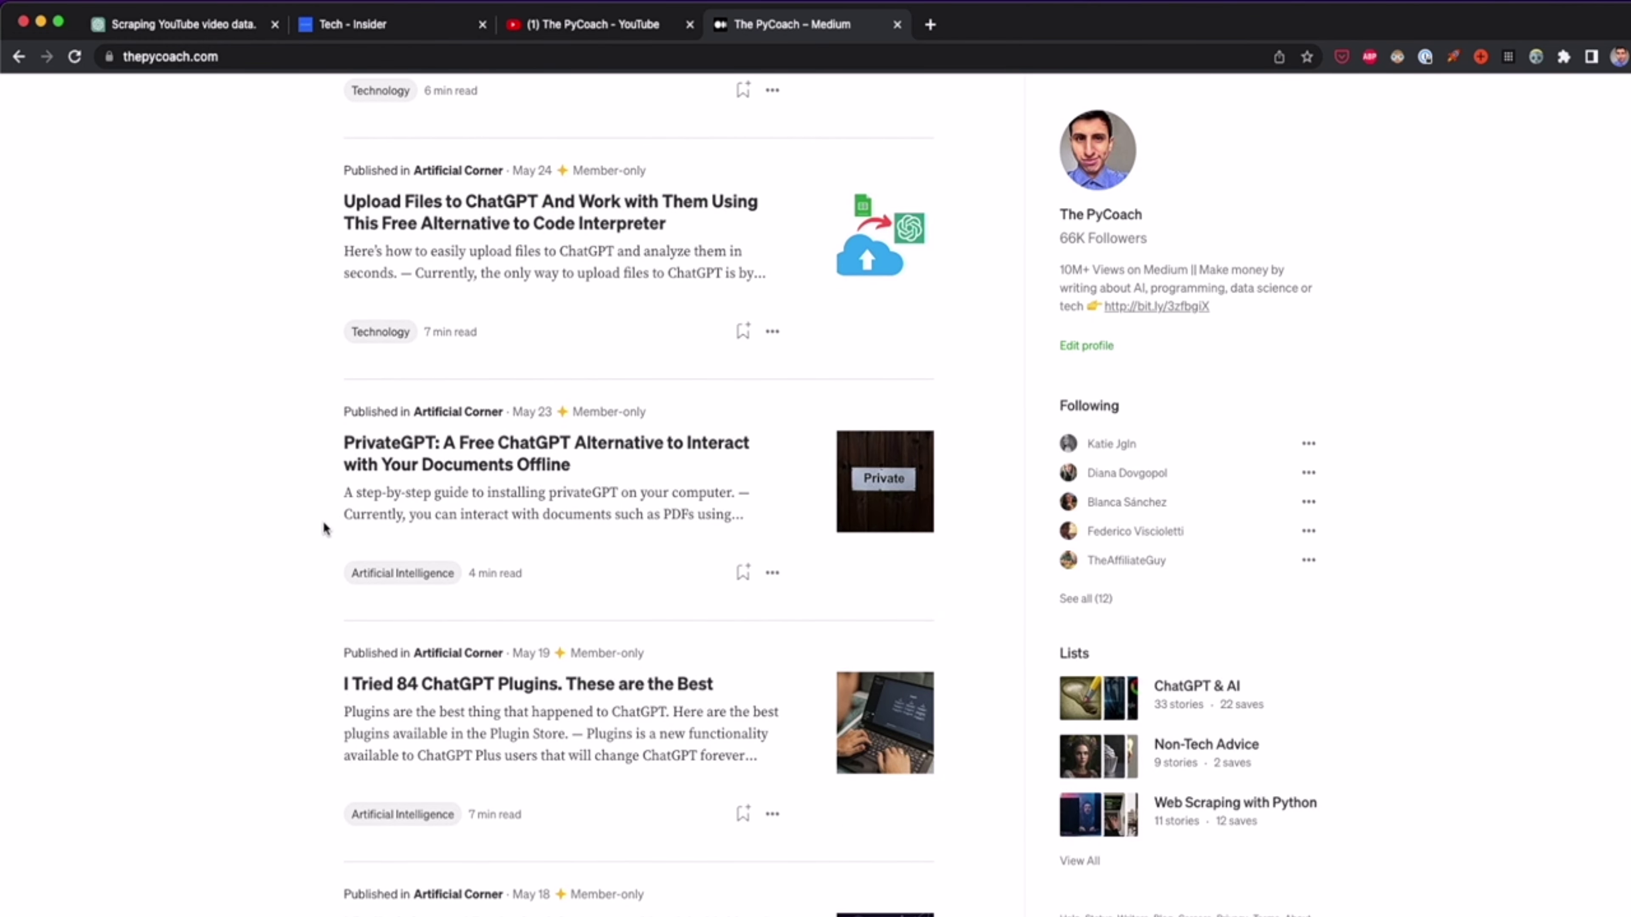
# - Review the scraped articles in ChatGPT and highlight the first paragraph of the reply to the request for at least 15 more items
pyautogui.click(242, 27)
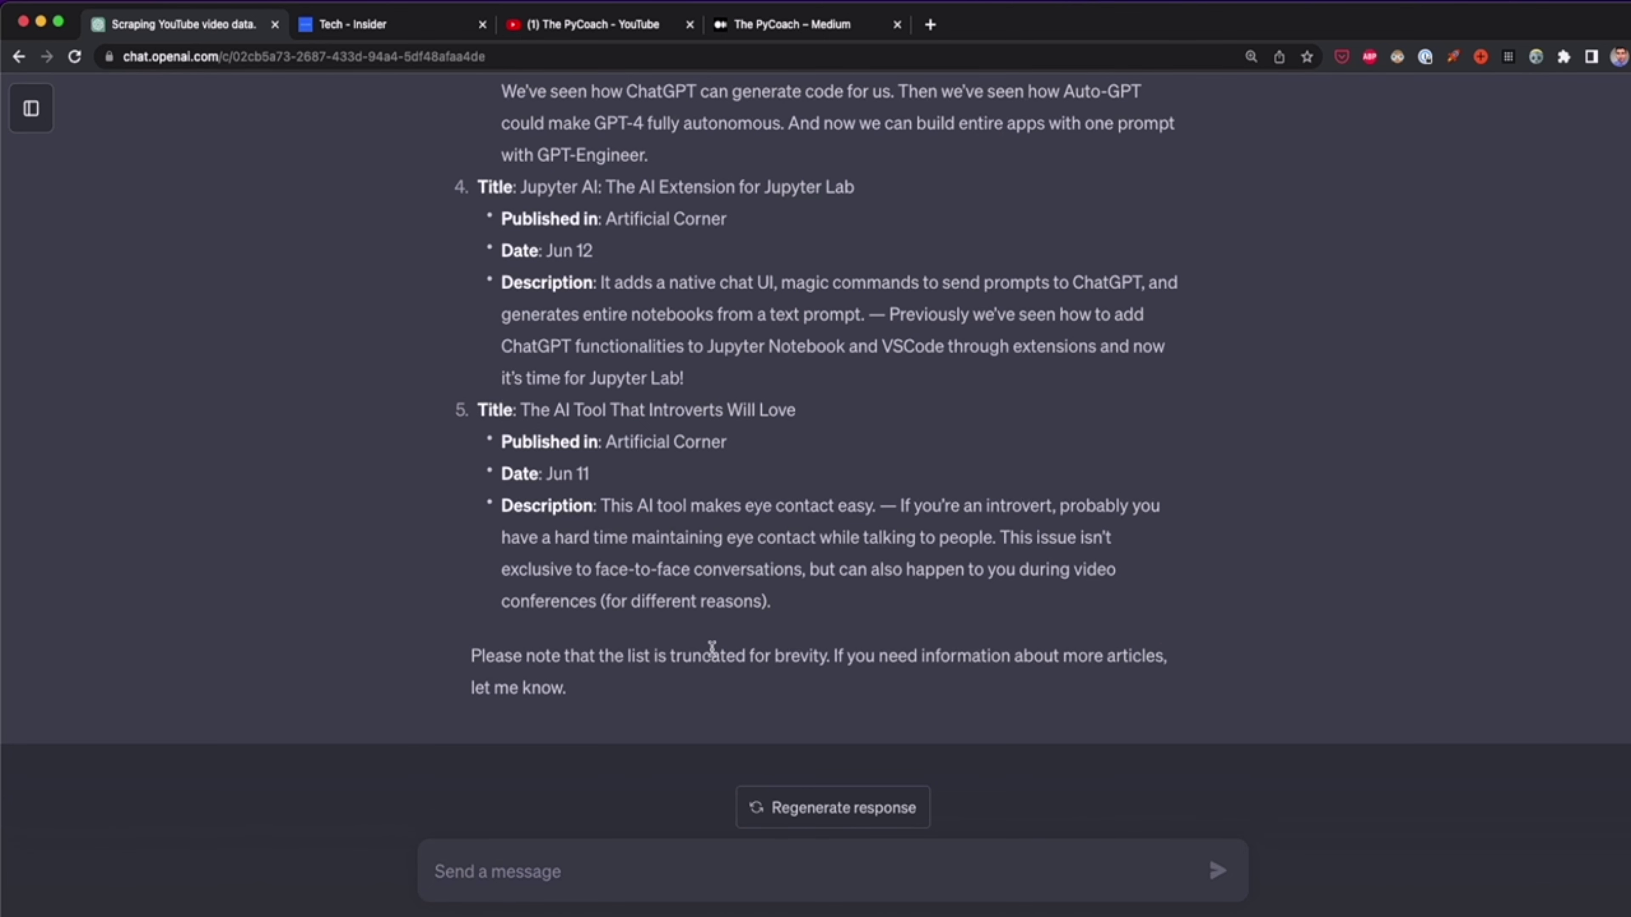
pyautogui.scroll(15, 711, 647)
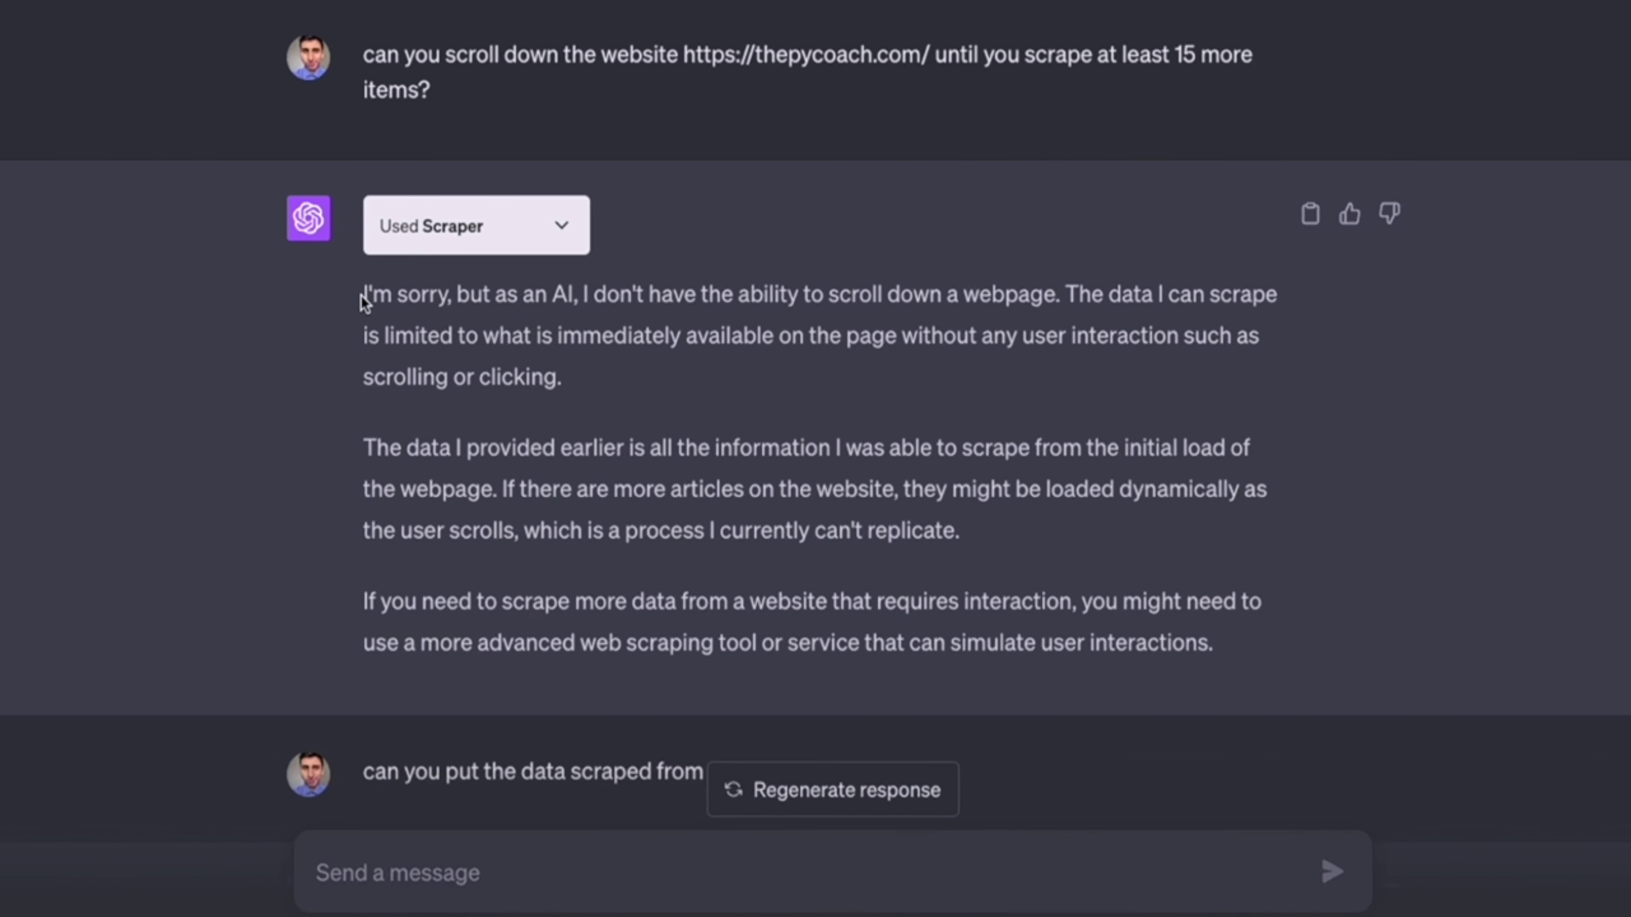
pyautogui.moveTo(360, 300); pyautogui.dragTo(581, 377)
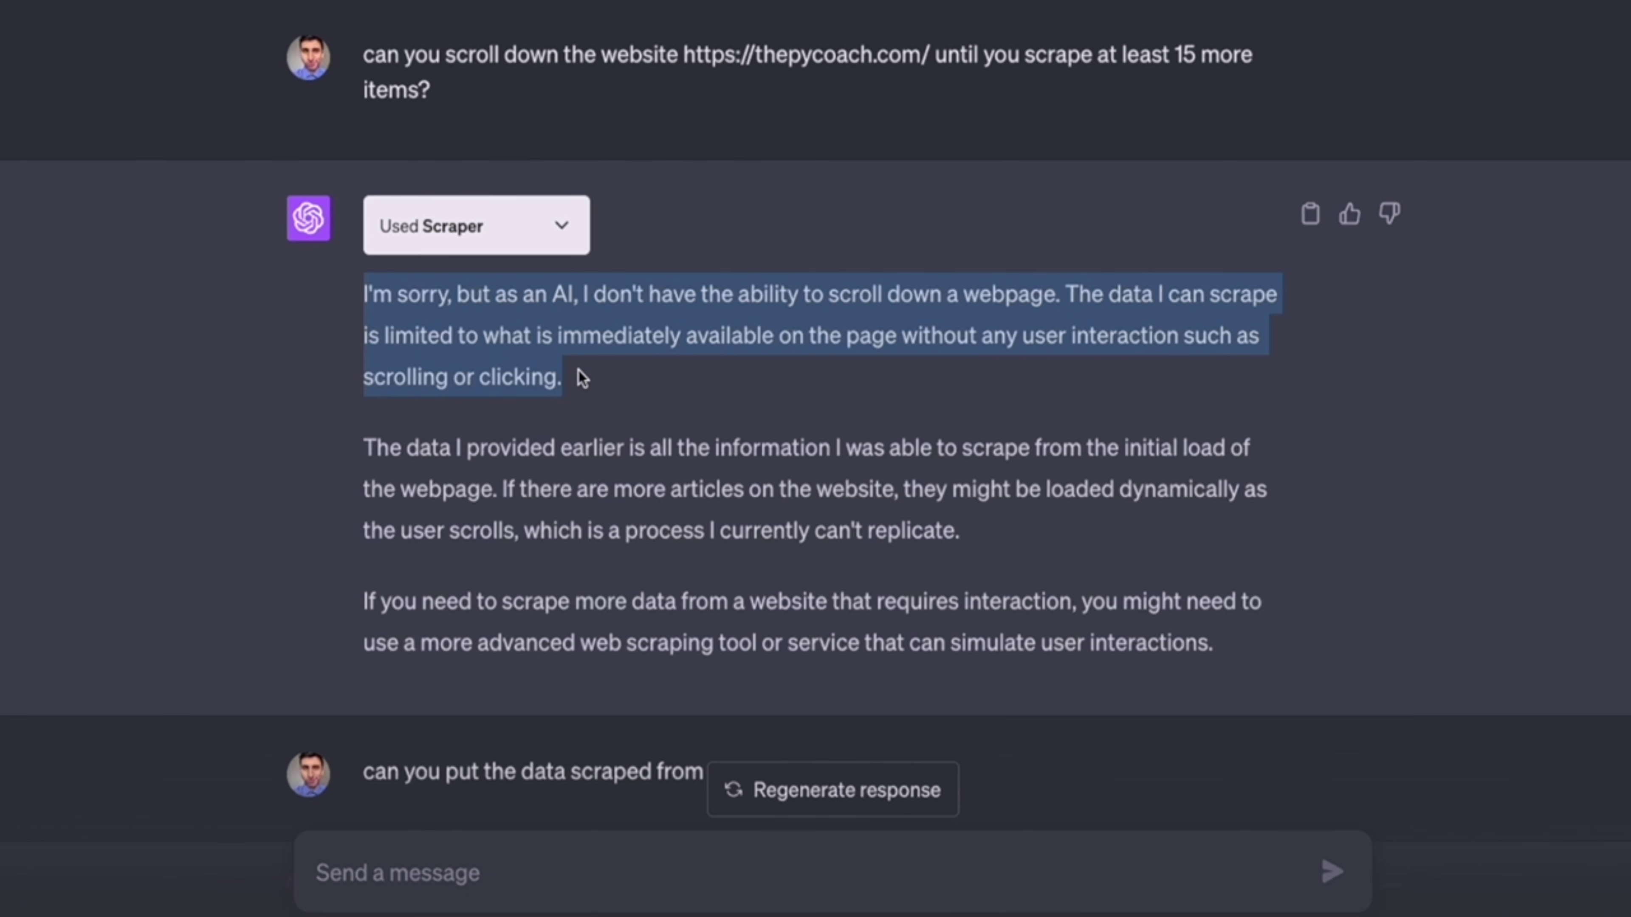